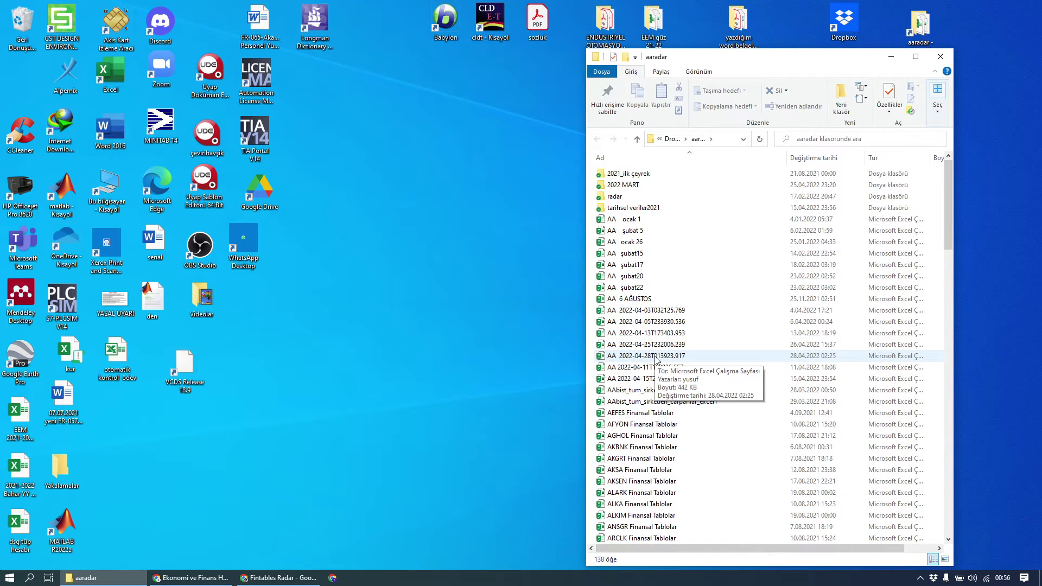
Open the workbook AA 2022-04-28T013923.917 from the aaradar folder
{"action": "double_click", "coordinate": [656, 357]}
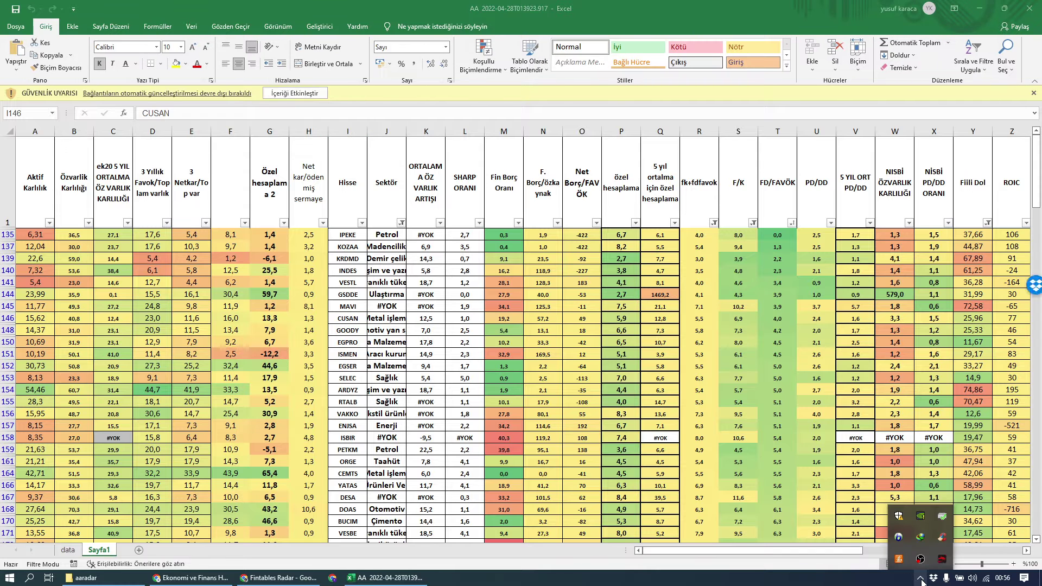
{"action": "left_click", "coordinate": [921, 579]}
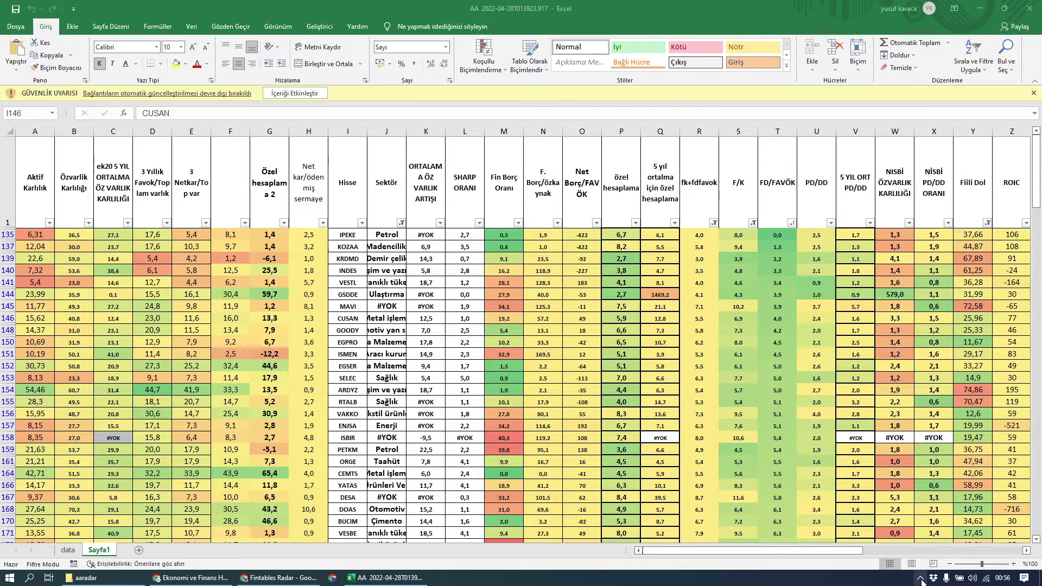
Switch to Fintables Radar in Chrome, refresh the filtered company results, and open their Excel export
{"action": "left_click", "coordinate": [266, 580]}
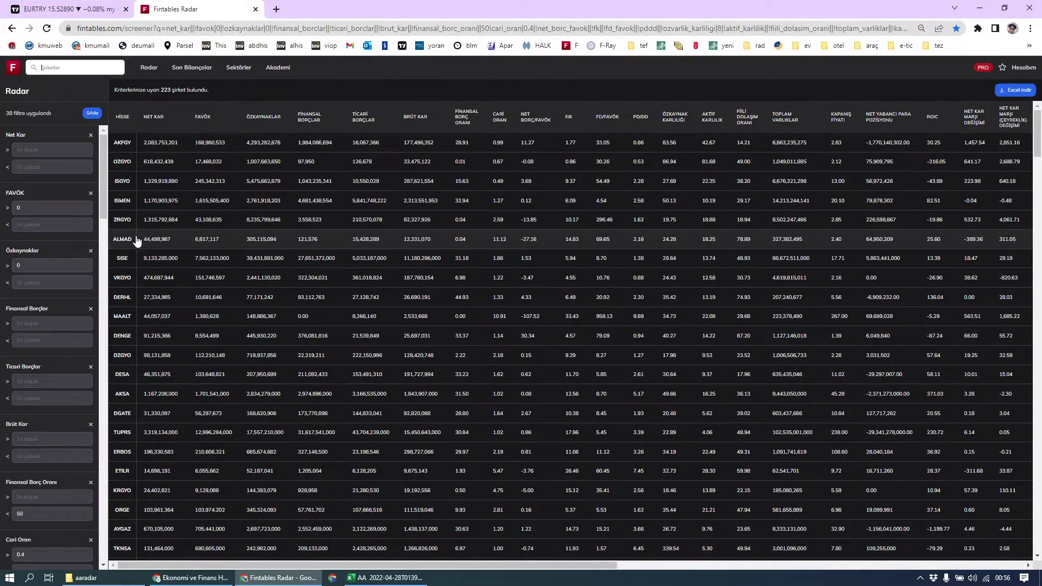
{"action": "scroll", "coordinate": [638, 208], "scroll_direction": "down", "scroll_amount": 15}
{"action": "scroll", "coordinate": [49, 380], "scroll_direction": "down", "scroll_amount": 20}
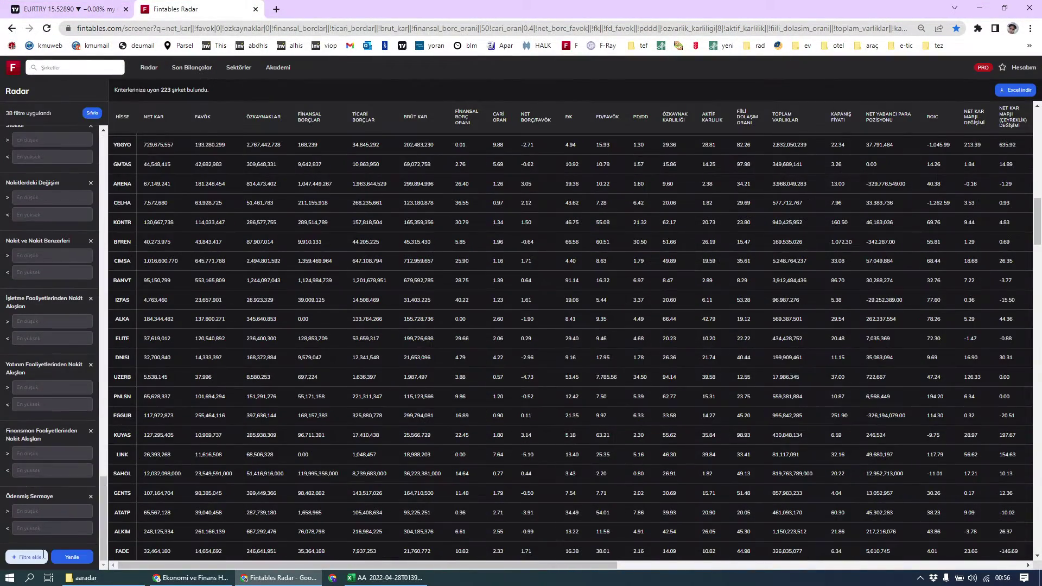
{"action": "left_click", "coordinate": [69, 562]}
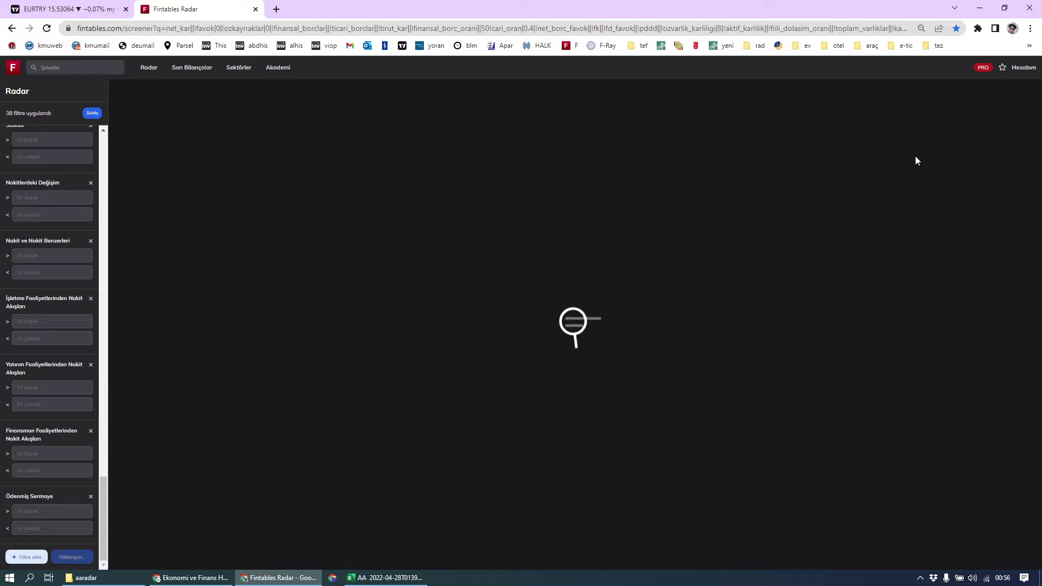
{"action": "left_click", "coordinate": [1024, 92]}
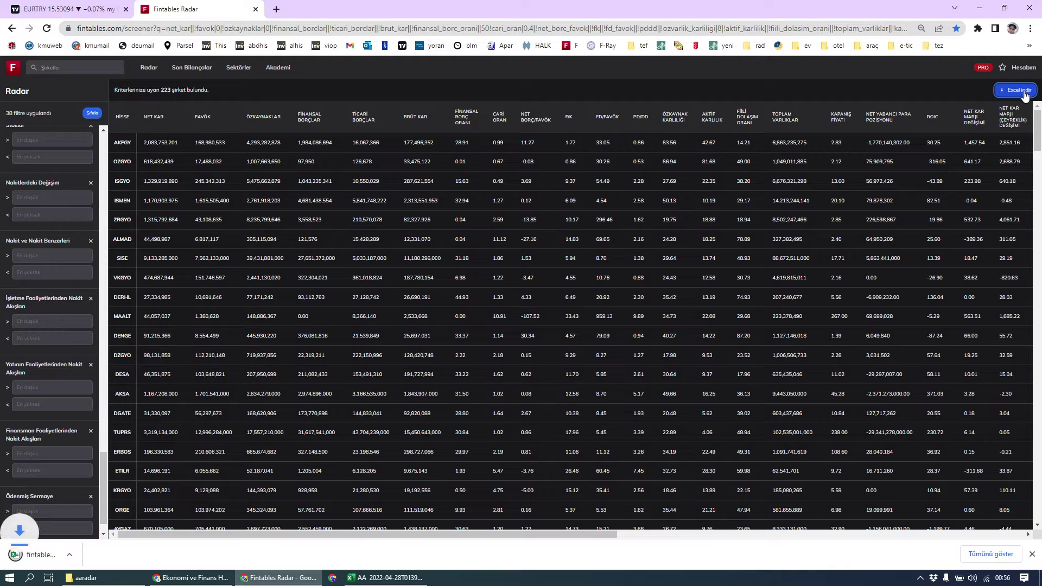
{"action": "left_click", "coordinate": [32, 555]}
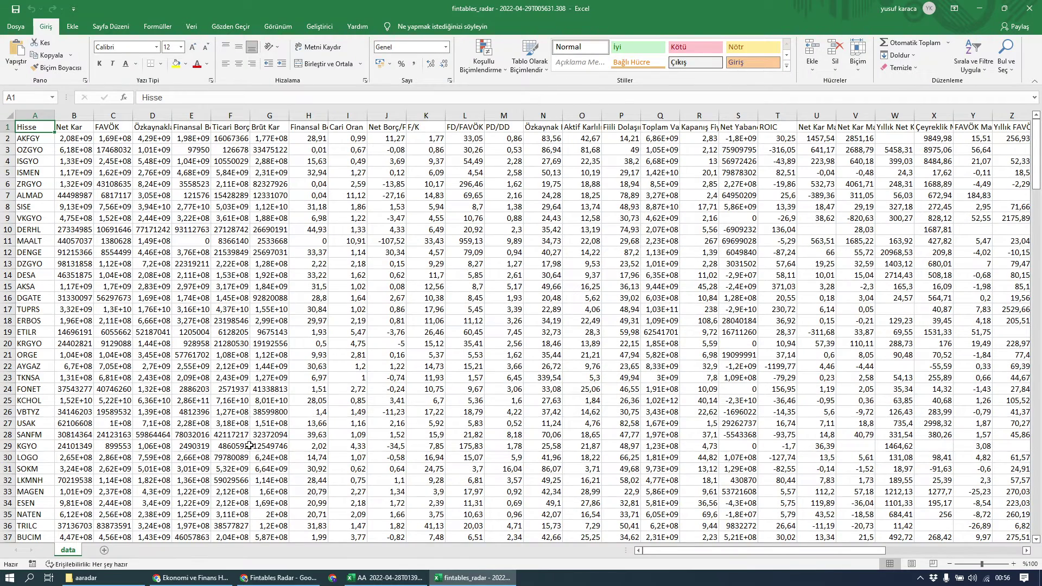
Copy the calculation headers and first formula row, AN1:CD2, from the data sheet of the AA 2022-04-28T013923.917 workbook
{"action": "left_click", "coordinate": [385, 578]}
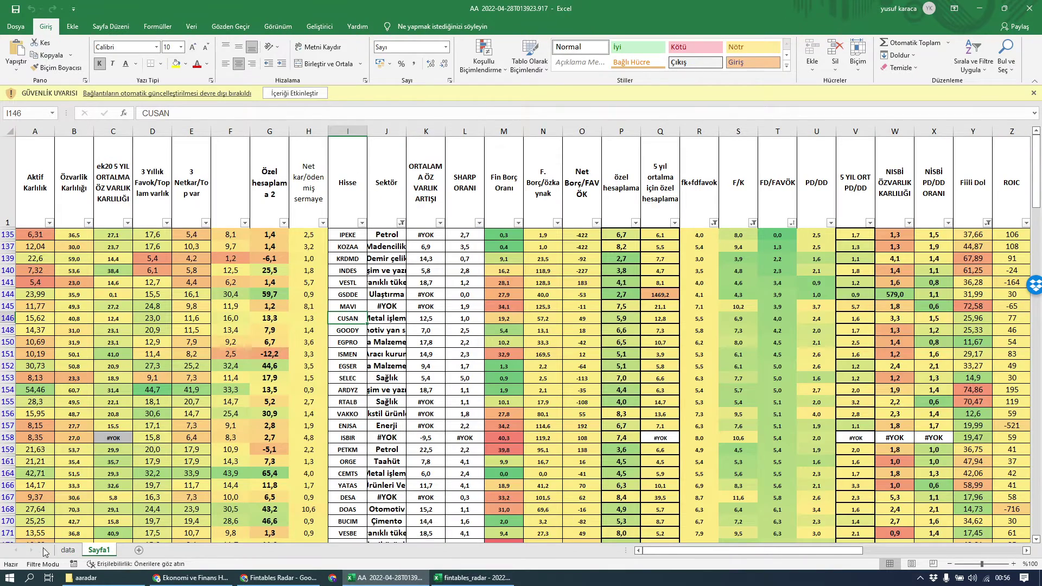
{"action": "left_click", "coordinate": [66, 550]}
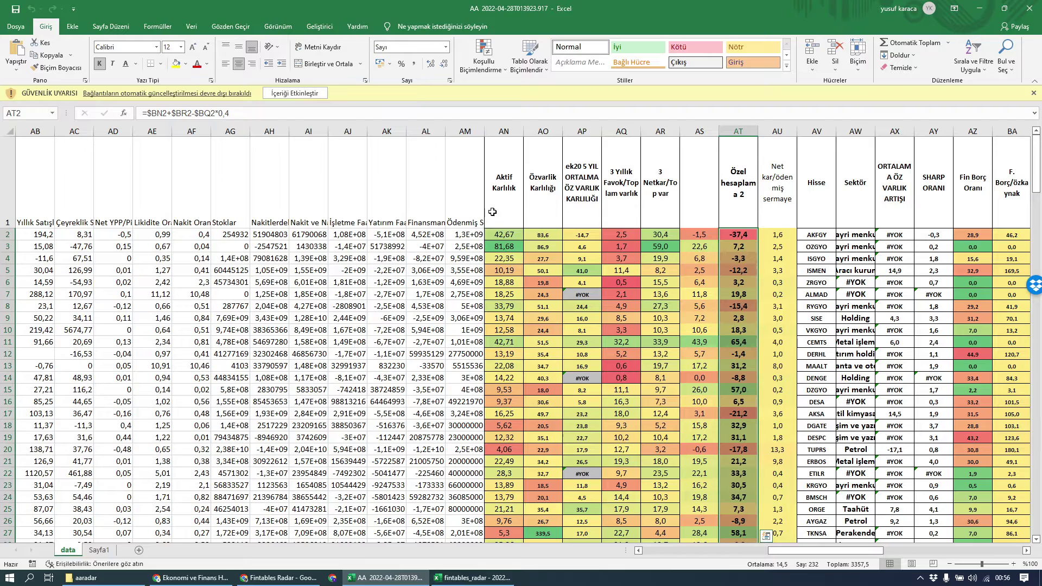
{"action": "left_click_drag", "start_coordinate": [498, 227], "coordinate": [928, 235]}
{"action": "key", "text": "ctrl+c"}
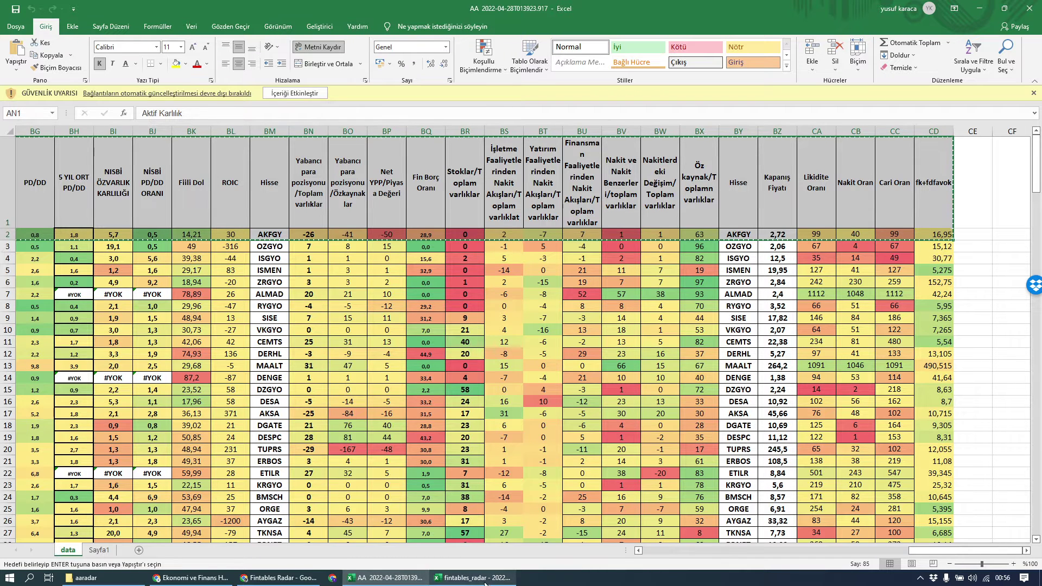
Paste the copied headers and formula row at cell AN1 in the new fintables_radar workbook
{"action": "mouse_move", "coordinate": [318, 583]}
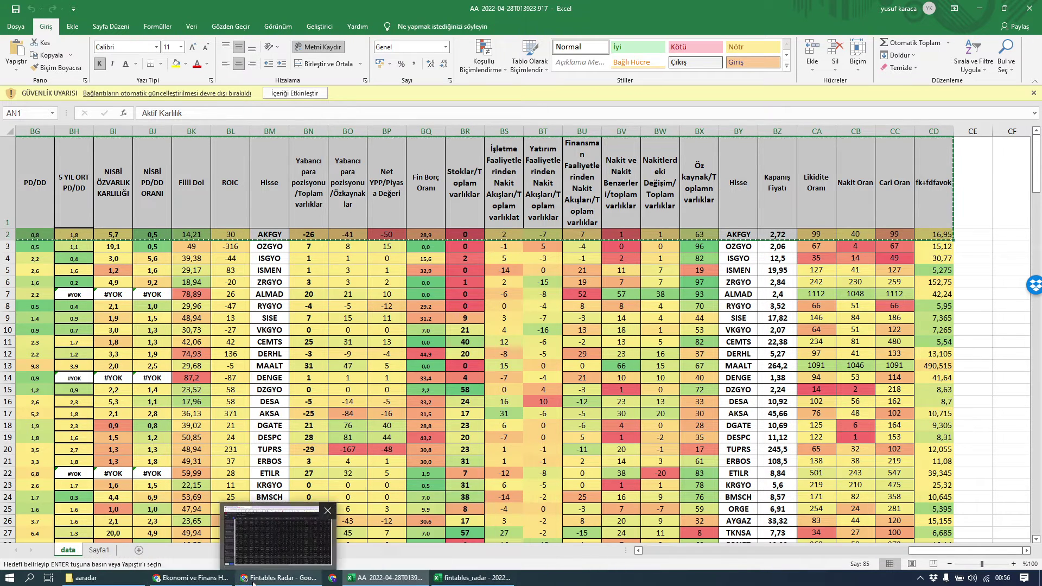
{"action": "mouse_move", "coordinate": [453, 581]}
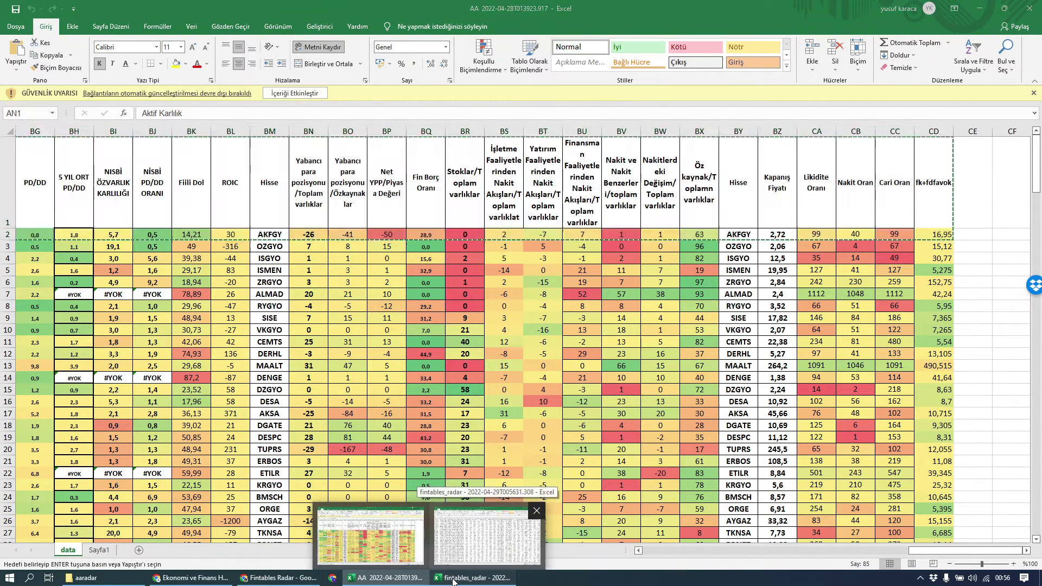
{"action": "left_click", "coordinate": [453, 580]}
{"action": "left_click_drag", "start_coordinate": [680, 551], "coordinate": [818, 551]}
{"action": "left_click", "coordinate": [1023, 130]}
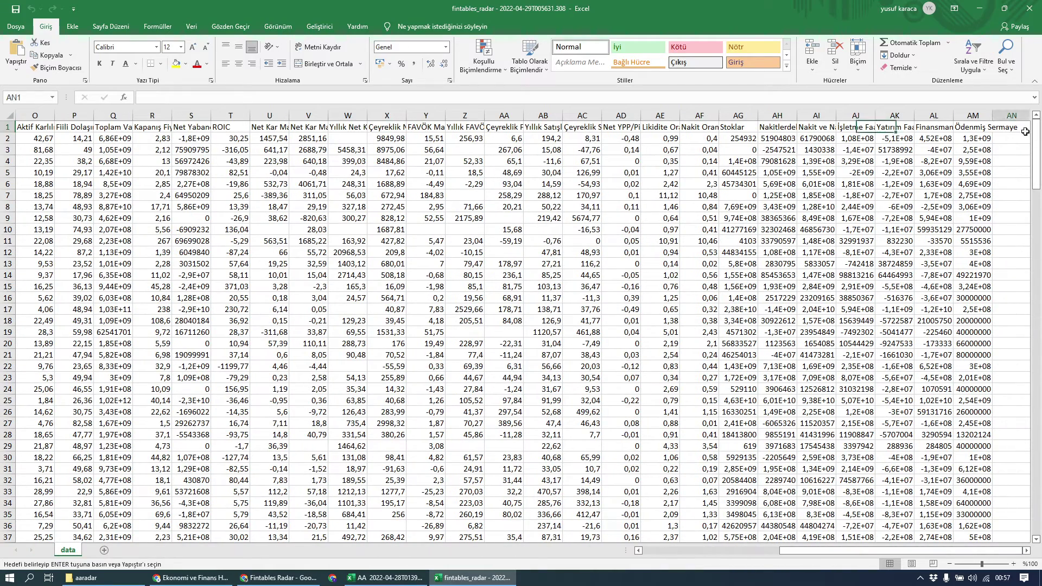
{"action": "key", "text": "ctrl+v"}
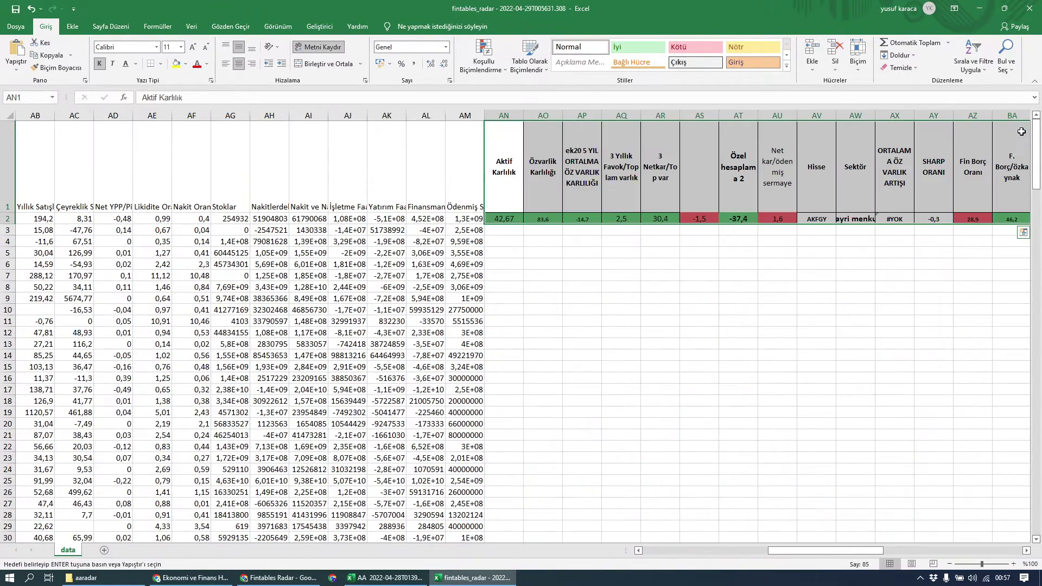
Fill the calculation formulas in AN2:CD2 down to row 224
{"action": "left_click", "coordinate": [717, 326]}
{"action": "mouse_move", "coordinate": [490, 217]}
{"action": "left_mouse_down"}
{"action": "mouse_move", "coordinate": [1039, 182]}
{"action": "mouse_move", "coordinate": [1006, 226]}
{"action": "mouse_move", "coordinate": [943, 223]}
{"action": "mouse_move", "coordinate": [950, 295]}
{"action": "mouse_move", "coordinate": [923, 540]}
{"action": "mouse_move", "coordinate": [326, 505]}
{"action": "mouse_move", "coordinate": [1, 524]}
{"action": "mouse_move", "coordinate": [4, 543]}
{"action": "mouse_move", "coordinate": [171, 584]}
{"action": "mouse_move", "coordinate": [380, 518]}
{"action": "mouse_move", "coordinate": [401, 550]}
{"action": "left_mouse_up"}
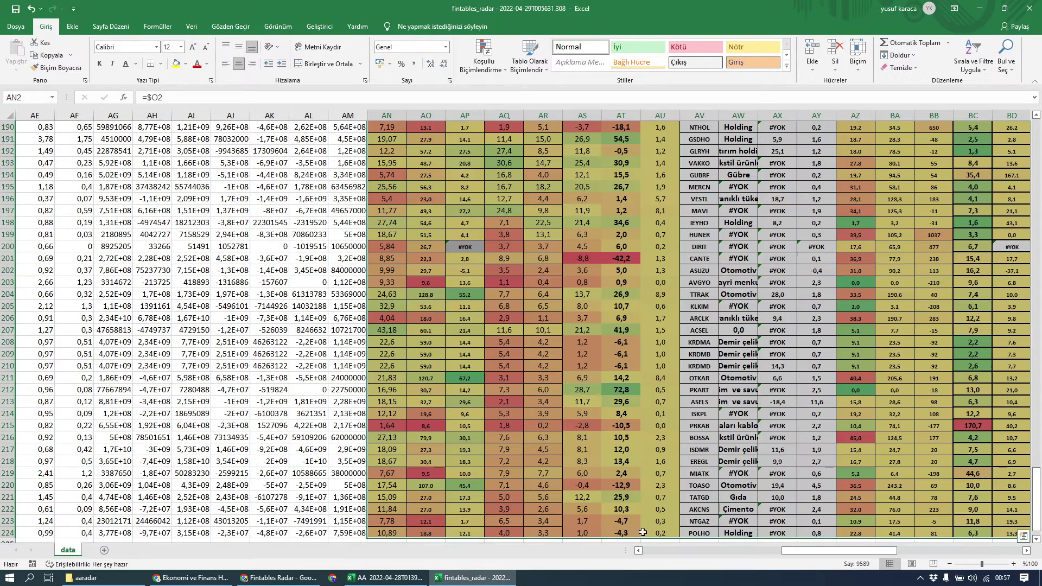
Copy the complete calculation table AN1:CD224 on the data sheet
{"action": "left_click_drag", "start_coordinate": [842, 551], "coordinate": [1011, 543]}
{"action": "scroll", "coordinate": [1005, 486], "scroll_direction": "down", "scroll_amount": 8}
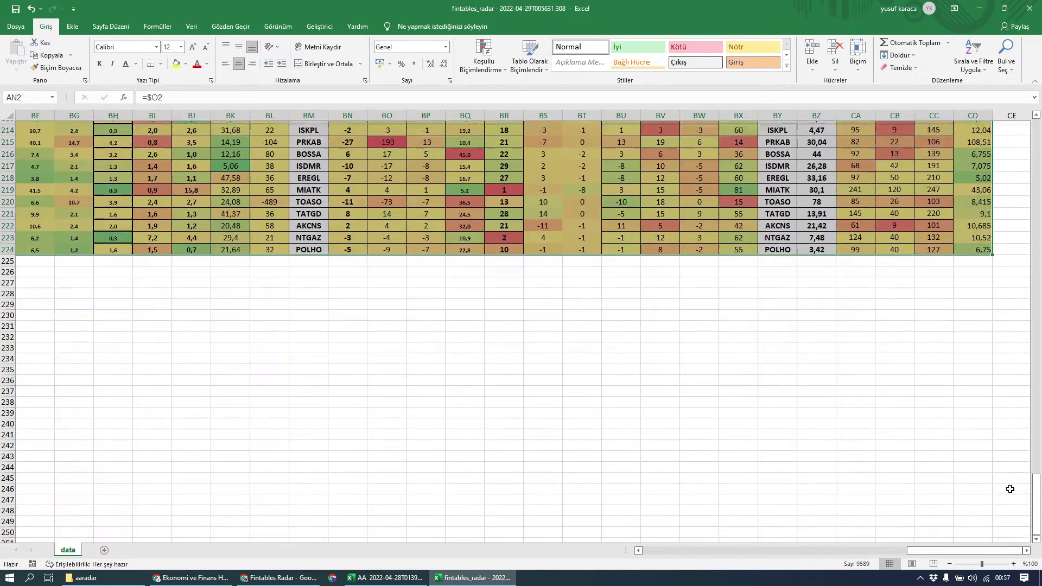
{"action": "scroll", "coordinate": [1005, 487], "scroll_direction": "up", "scroll_amount": 5}
{"action": "scroll", "coordinate": [977, 380], "scroll_direction": "down", "scroll_amount": 2}
{"action": "left_click", "coordinate": [969, 368]}
{"action": "left_click_drag", "start_coordinate": [972, 342], "coordinate": [74, 117]}
{"action": "left_click_drag", "start_coordinate": [10, 117], "coordinate": [476, 181]}
{"action": "right_click", "coordinate": [477, 181]}
{"action": "left_click", "coordinate": [498, 188]}
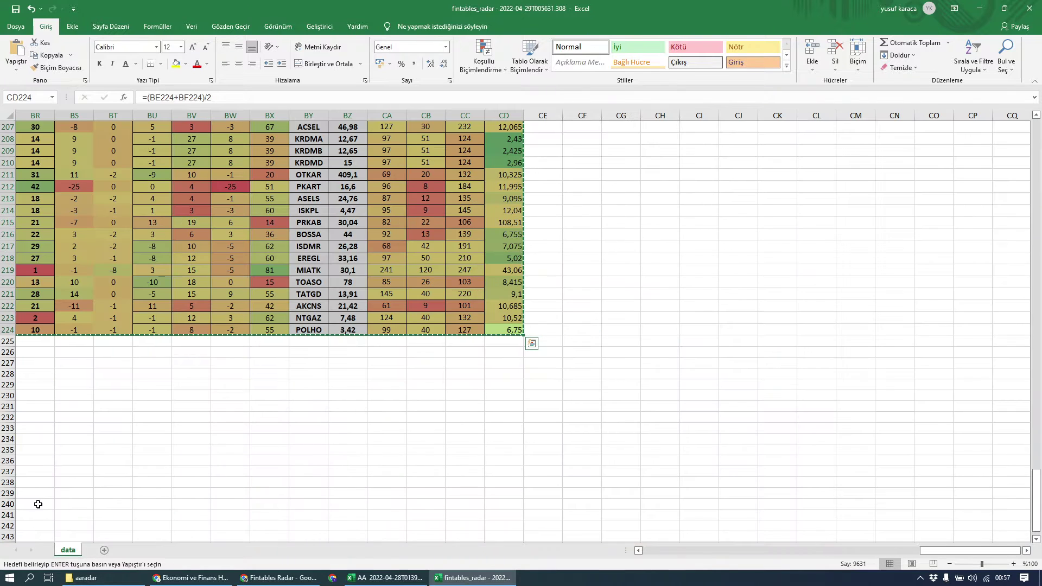
Add a new sheet and paste the table at A1 as values with source formatting
{"action": "left_click", "coordinate": [103, 550]}
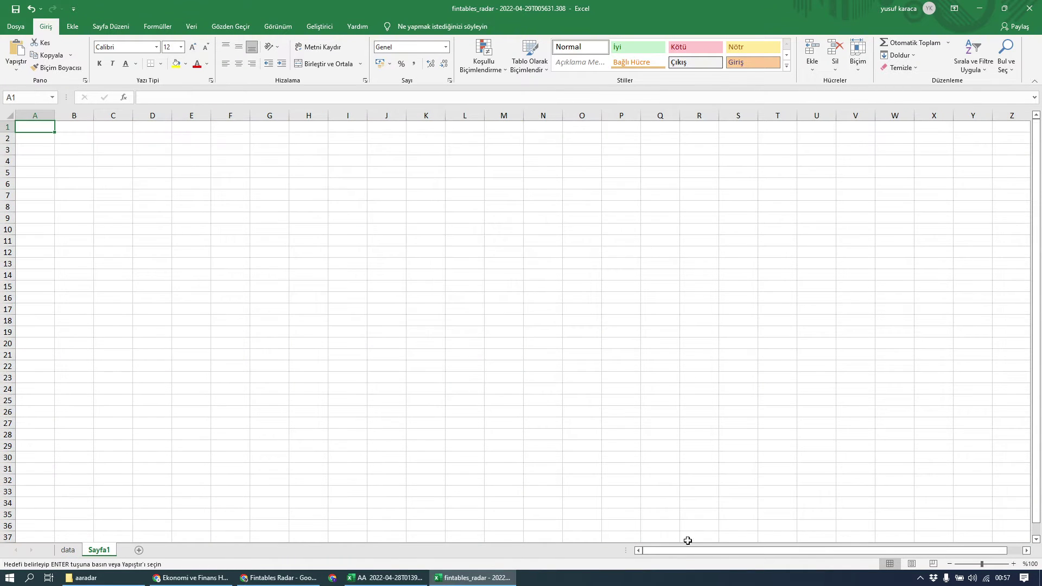
{"action": "right_click", "coordinate": [26, 125]}
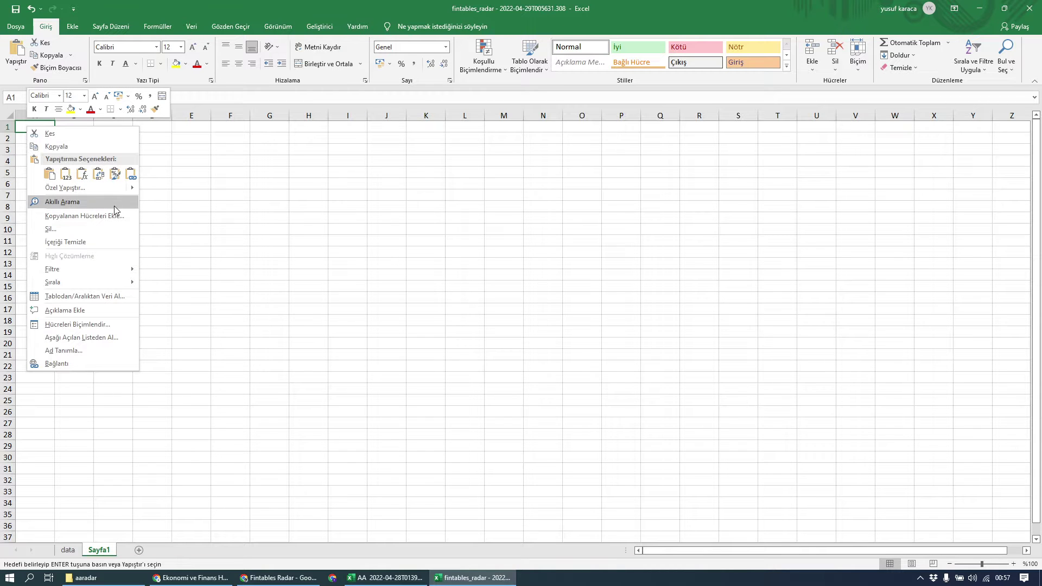
{"action": "mouse_move", "coordinate": [135, 188]}
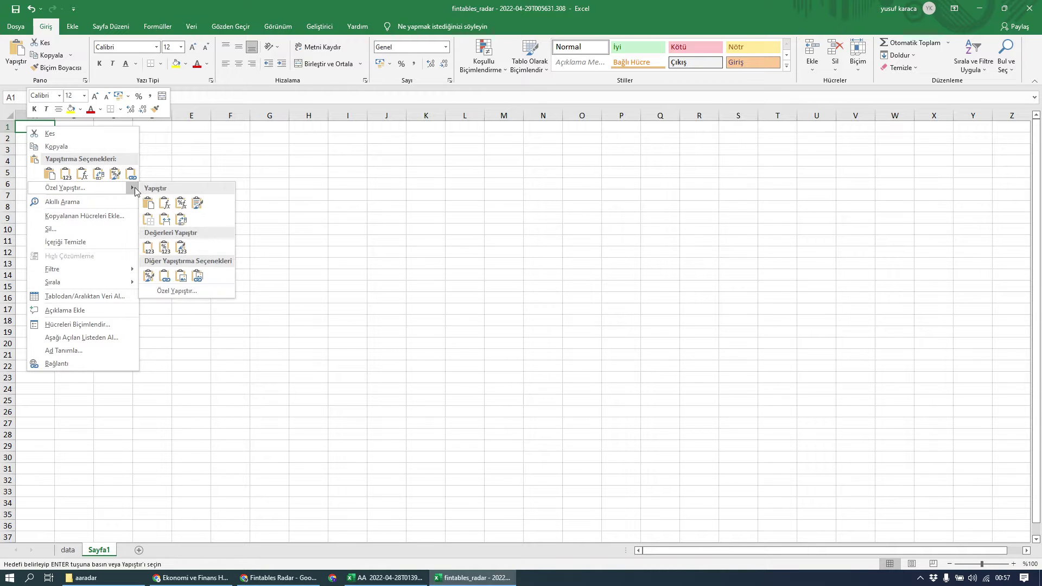
{"action": "left_click", "coordinate": [185, 249]}
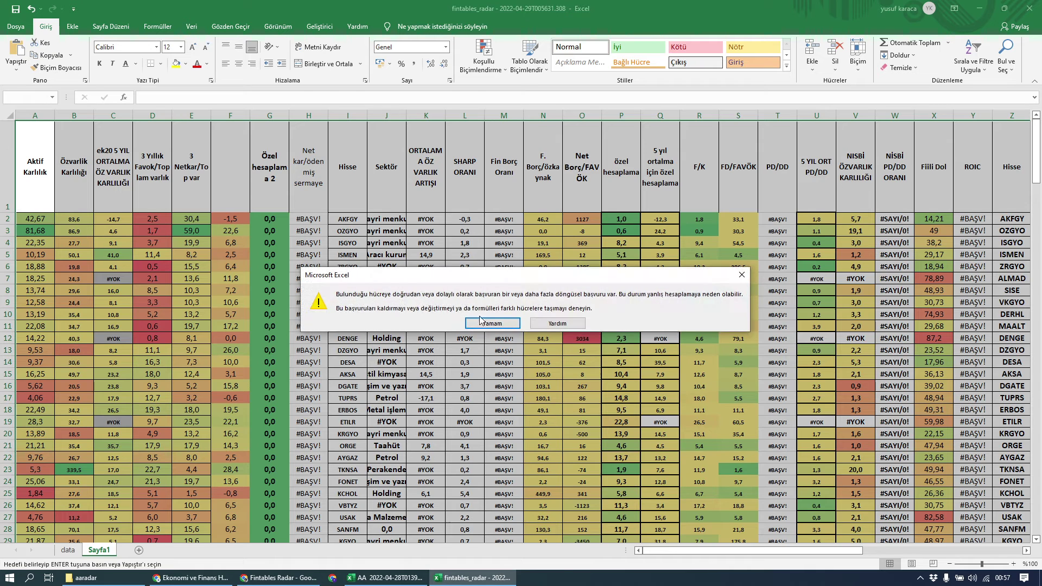
{"action": "left_click", "coordinate": [480, 322]}
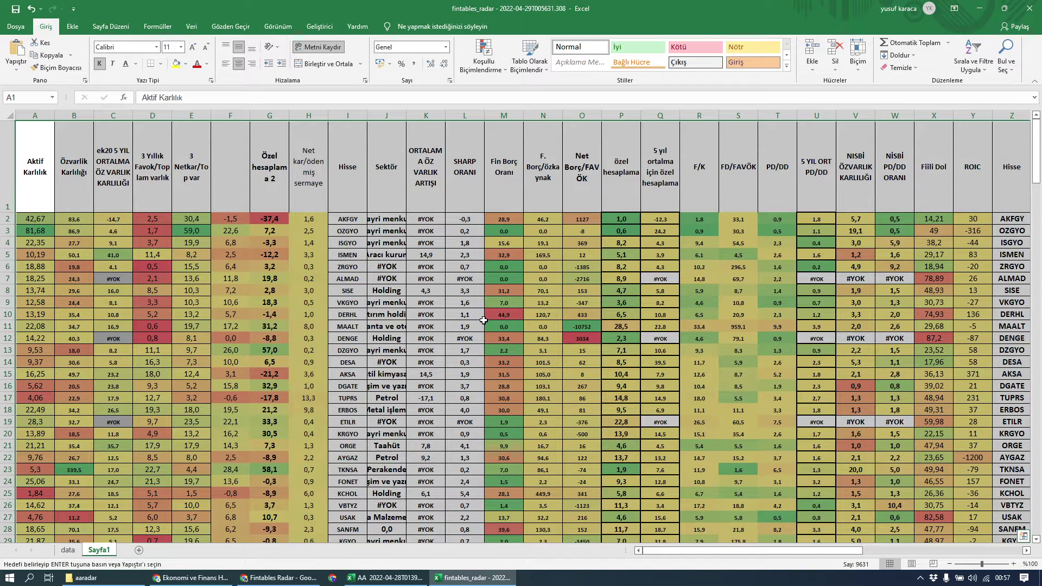
Turn on filtering for the header row of the pasted table
{"action": "left_click", "coordinate": [971, 61]}
{"action": "left_click", "coordinate": [965, 121]}
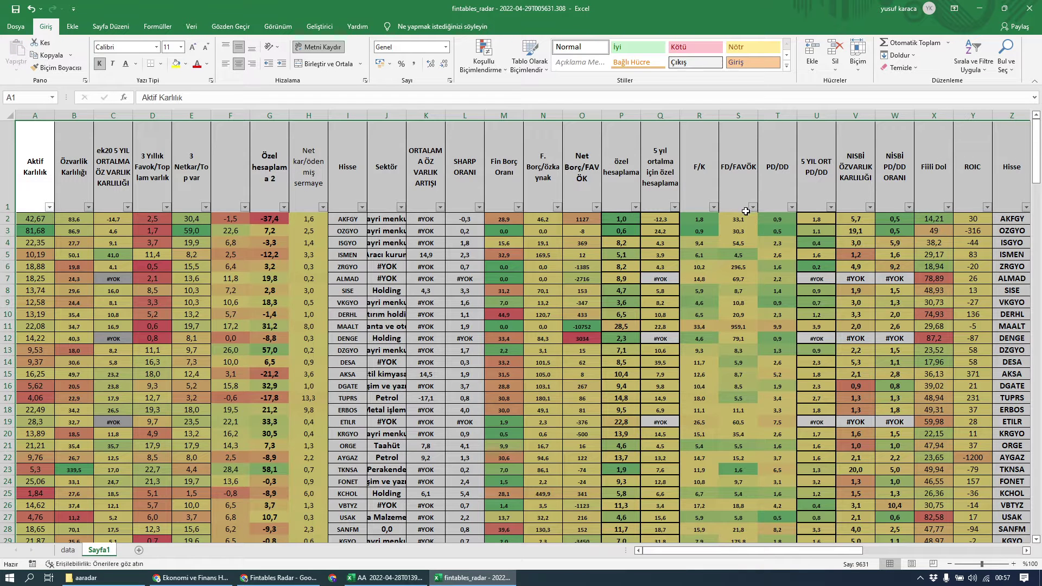
Save the workbook as AA 2022-04-29T005631.308 in the aaradar folder and close the AA 2022-04-28T013923.917 workbook
{"action": "left_click", "coordinate": [15, 26]}
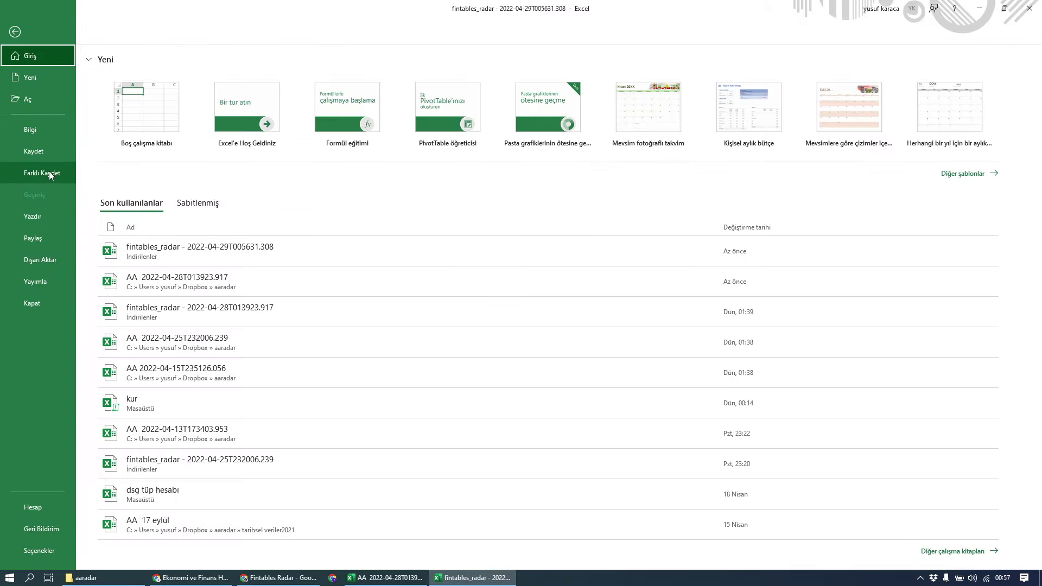
{"action": "left_click", "coordinate": [49, 171]}
{"action": "left_click", "coordinate": [354, 150]}
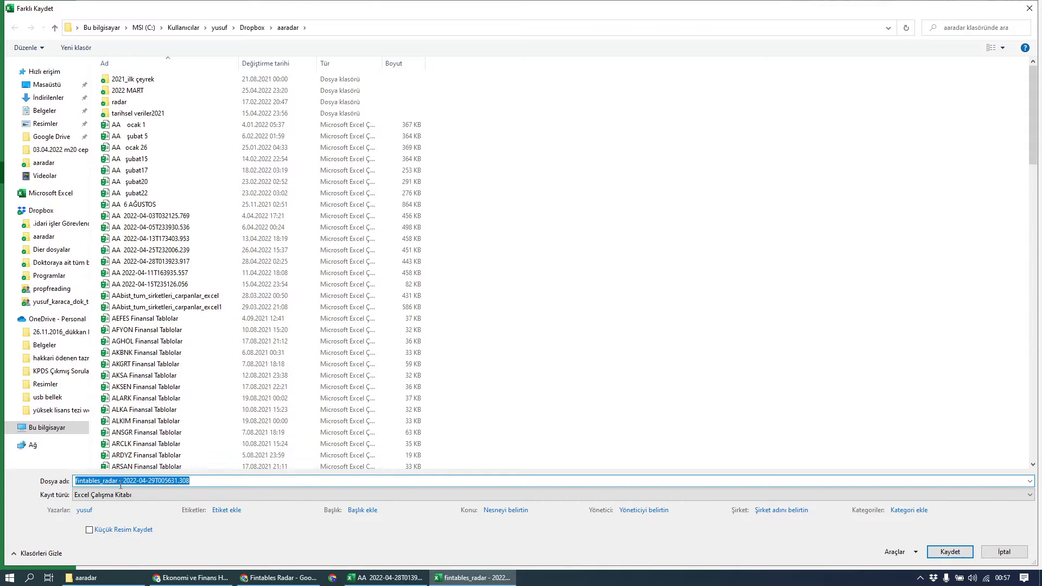
{"action": "left_click_drag", "start_coordinate": [123, 482], "coordinate": [44, 483]}
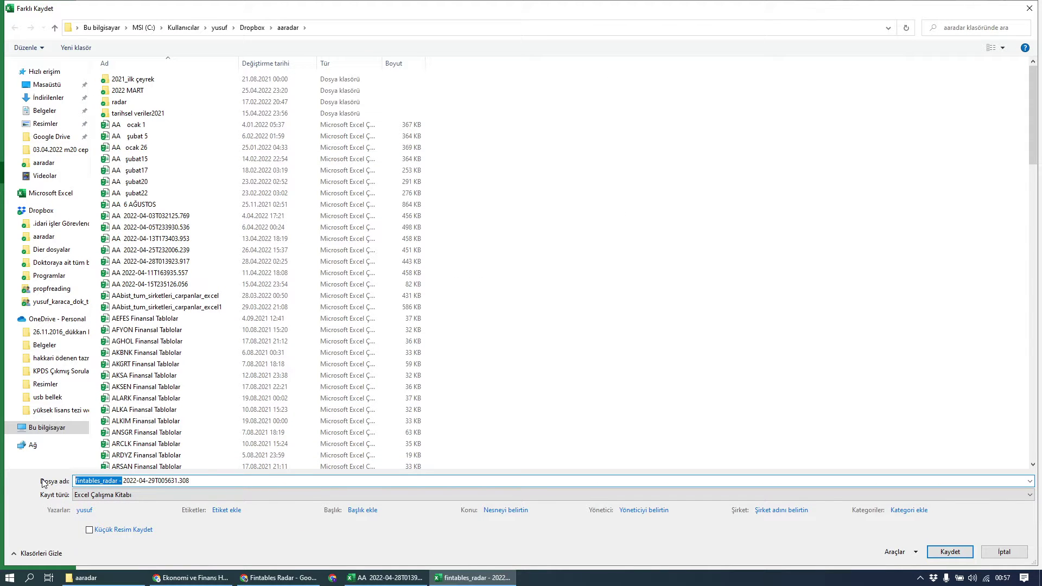
{"action": "type", "text": "AA"}
{"action": "key", "text": "Return"}
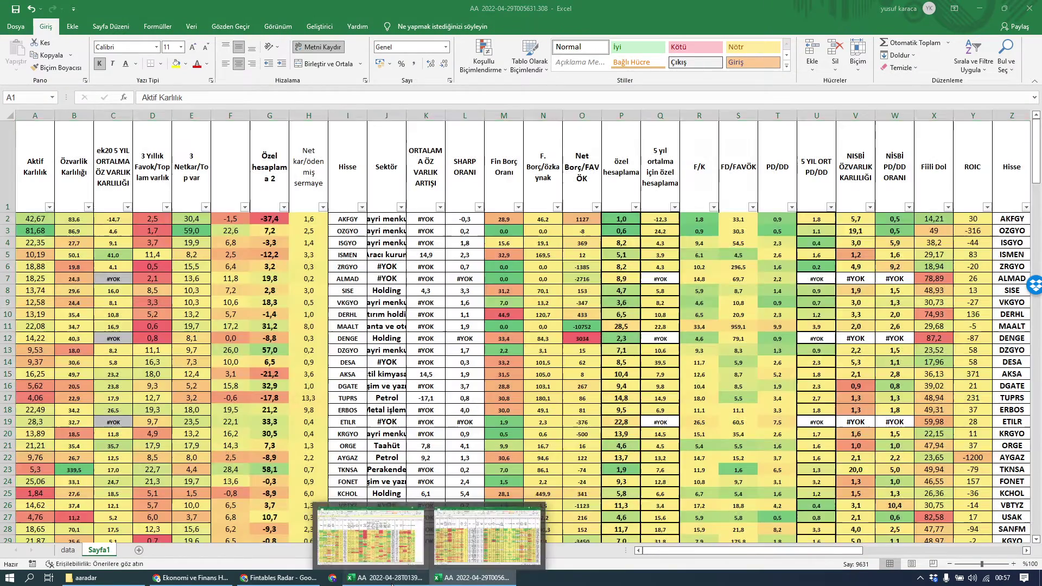
{"action": "left_click", "coordinate": [391, 581]}
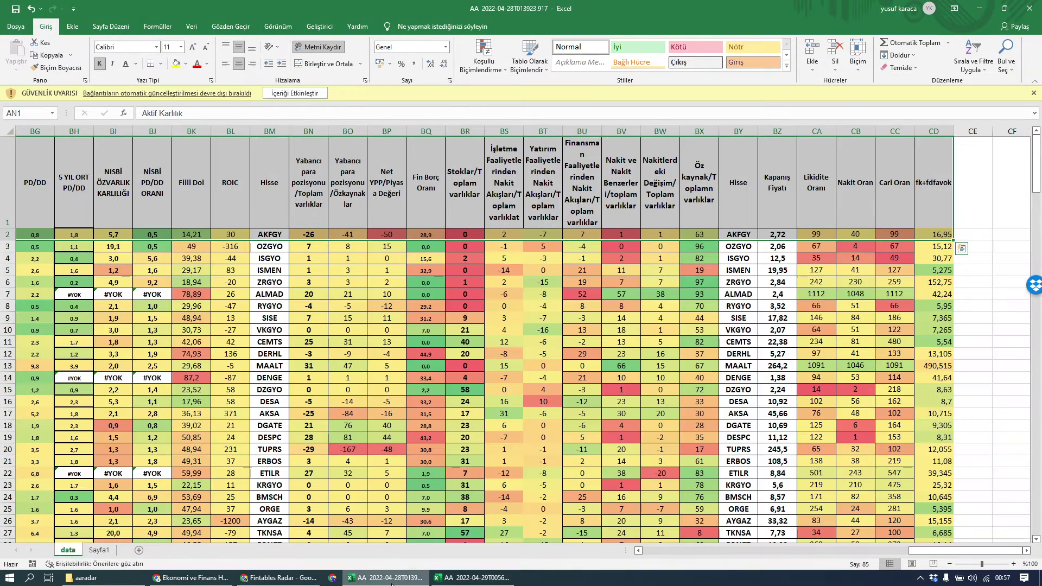
{"action": "left_click", "coordinate": [1024, 6]}
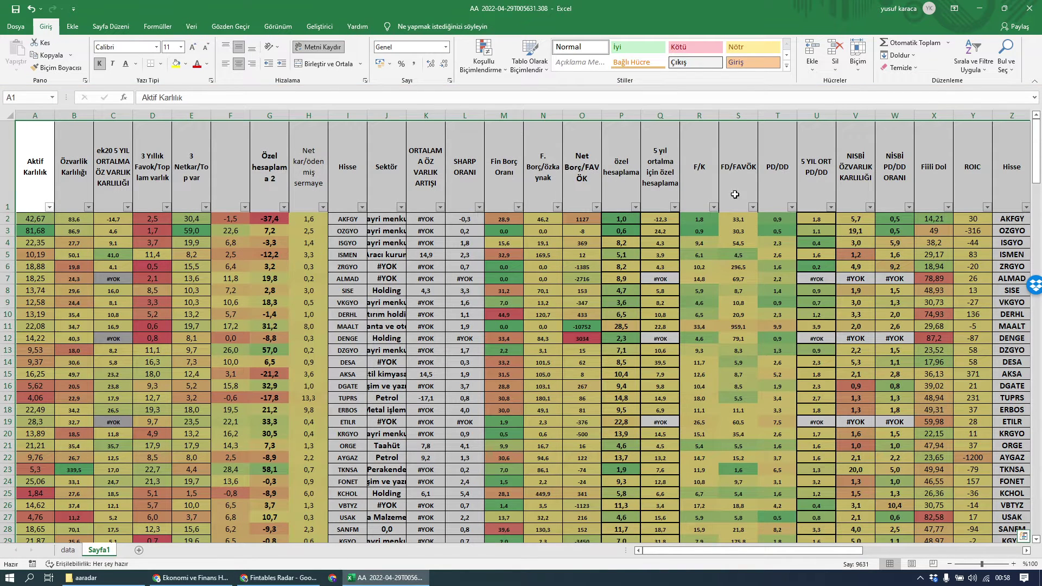
Sort the table by the özel hesaplama column from smallest to largest
{"action": "left_click", "coordinate": [635, 207]}
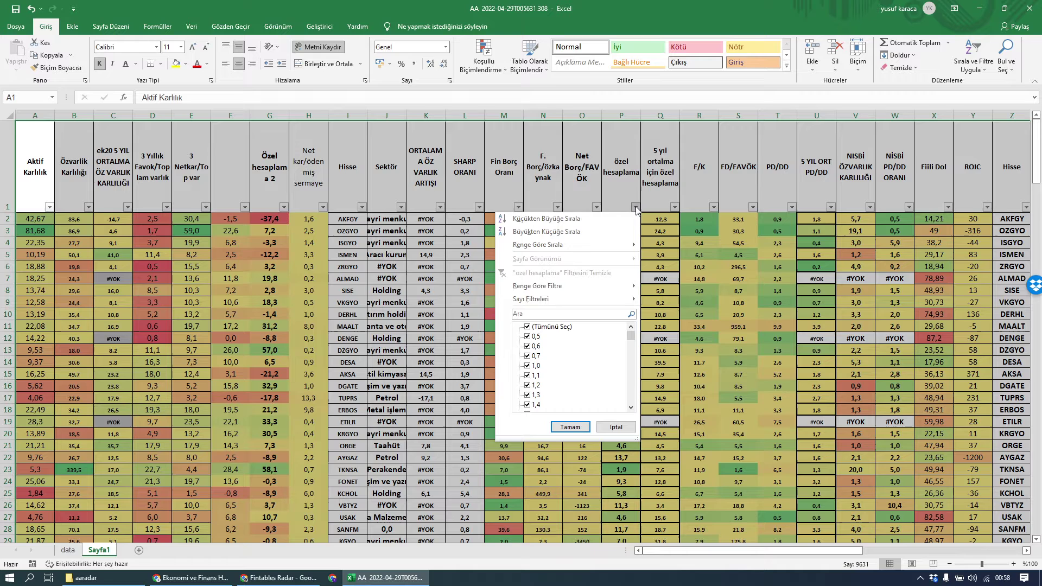
{"action": "left_click", "coordinate": [606, 219]}
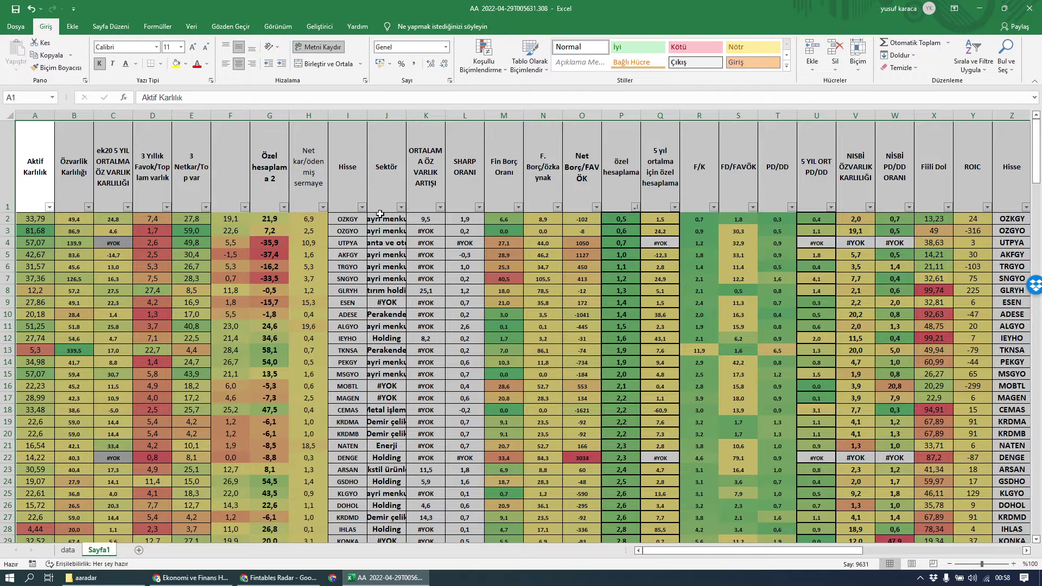
Filter the Sektör column to exclude the Gayri menkul and Holding sectors
{"action": "left_click", "coordinate": [400, 206]}
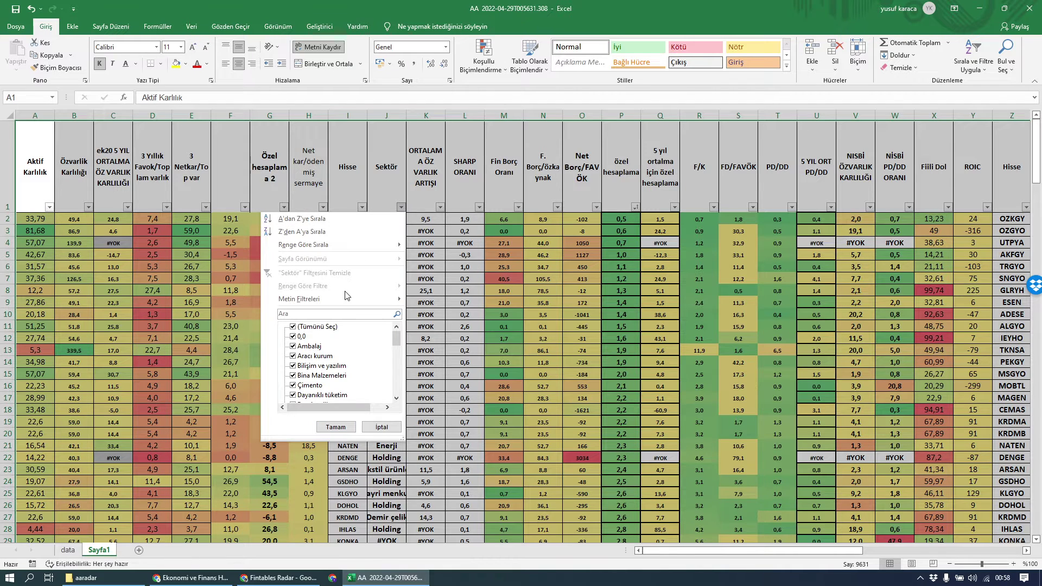
{"action": "mouse_move", "coordinate": [343, 299]}
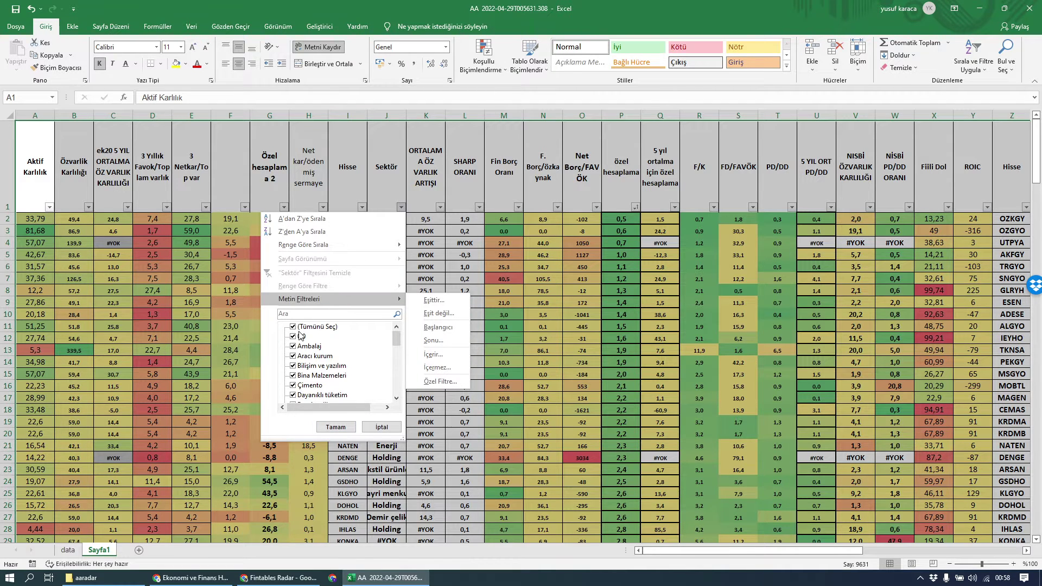
{"action": "left_click_drag", "start_coordinate": [398, 343], "coordinate": [398, 356]}
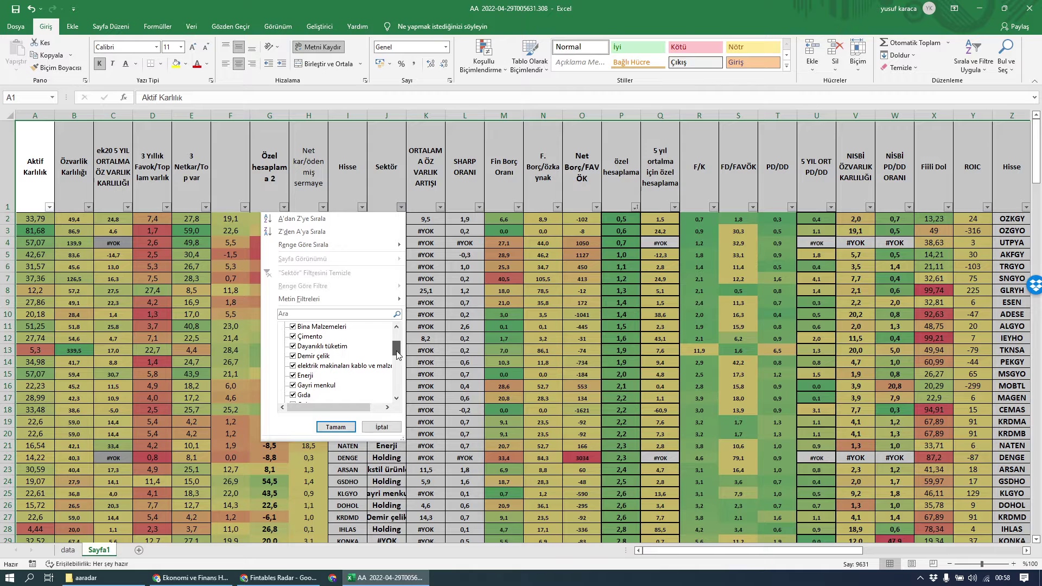
{"action": "left_click", "coordinate": [293, 386]}
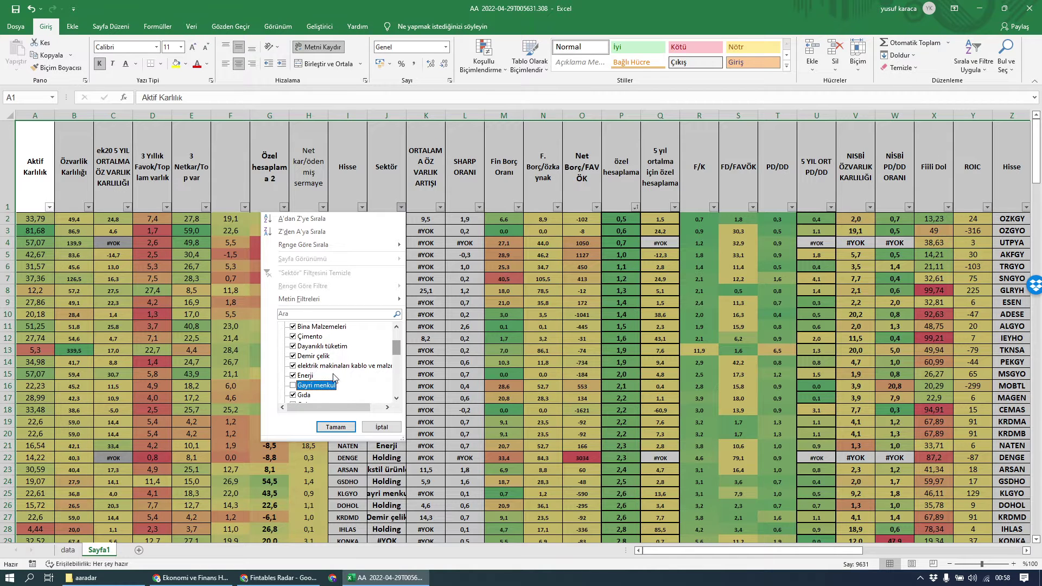
{"action": "left_click_drag", "start_coordinate": [400, 352], "coordinate": [401, 359]}
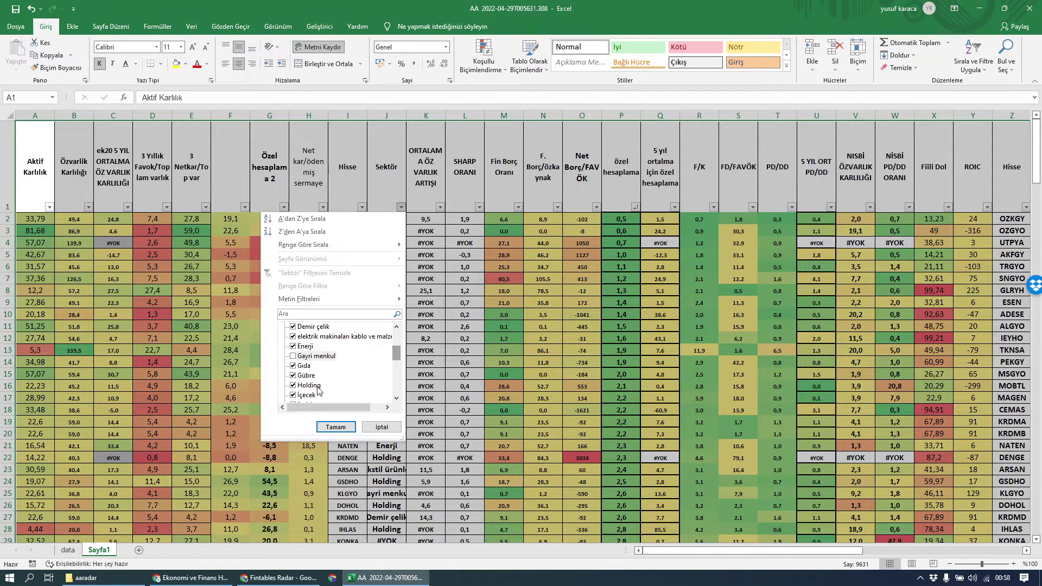
{"action": "left_click", "coordinate": [293, 386]}
{"action": "left_click", "coordinate": [335, 427]}
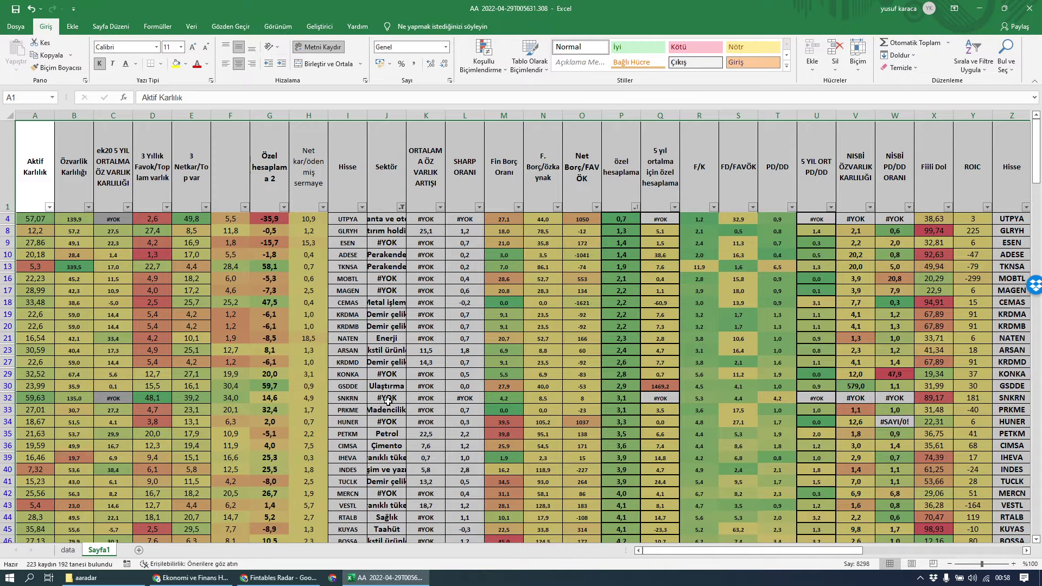
Locate BOSSA in the filtered list, then switch to Fintables in Chrome and open the BOSSA summary report
{"action": "scroll", "coordinate": [388, 401], "scroll_direction": "down", "scroll_amount": 1}
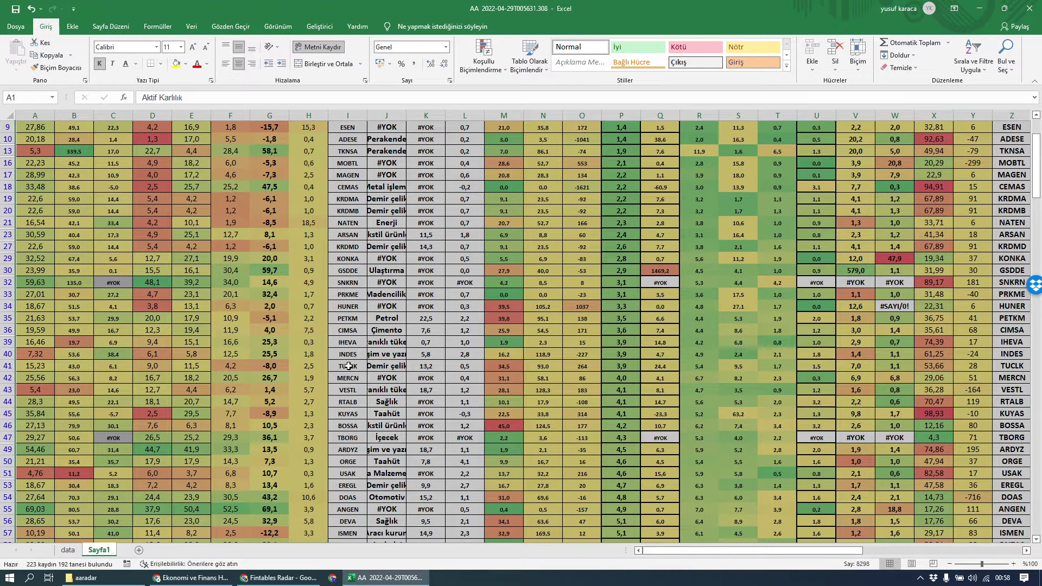
{"action": "left_click", "coordinate": [346, 427]}
{"action": "left_click", "coordinate": [613, 429]}
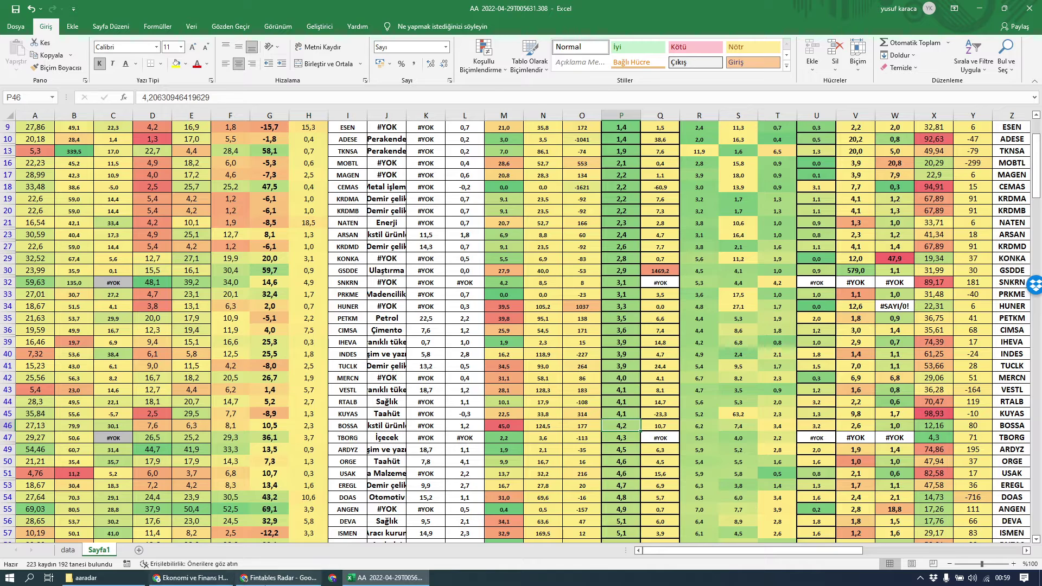
{"action": "left_click", "coordinate": [278, 578]}
{"action": "left_click", "coordinate": [75, 68]}
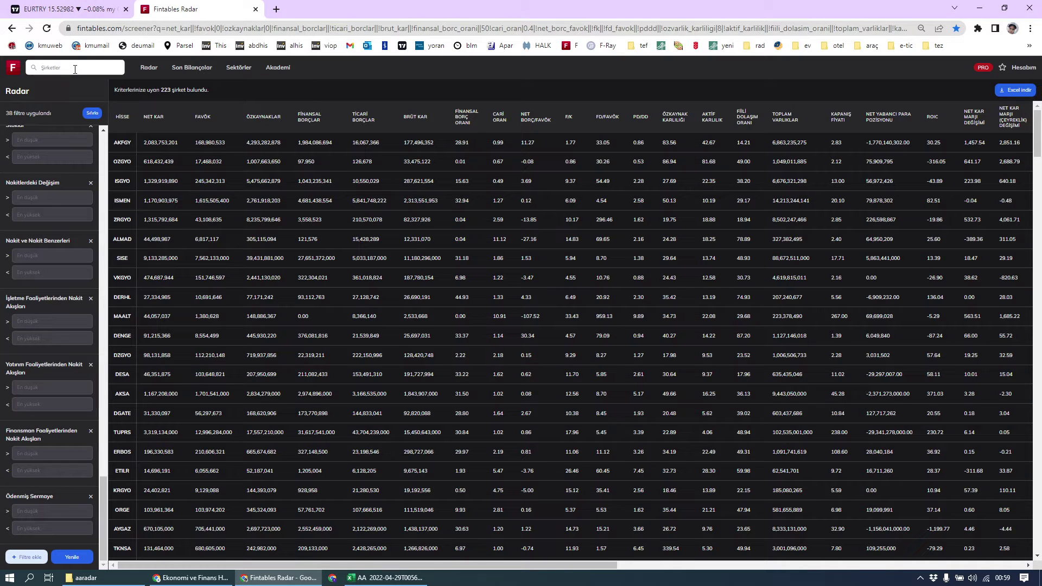
{"action": "type", "text": "bossa"}
{"action": "key", "text": "Return"}
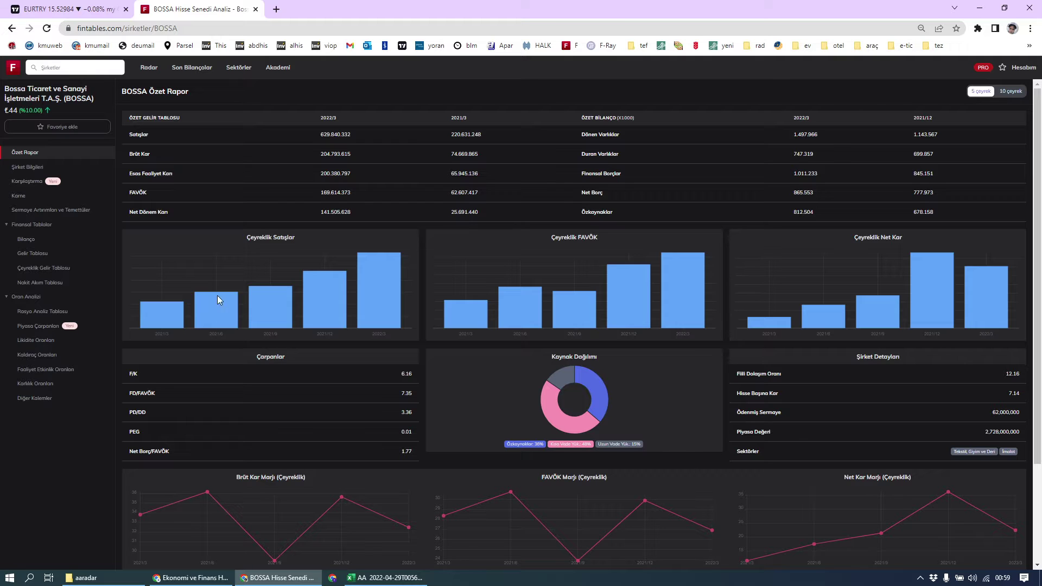
{"action": "mouse_move", "coordinate": [384, 320]}
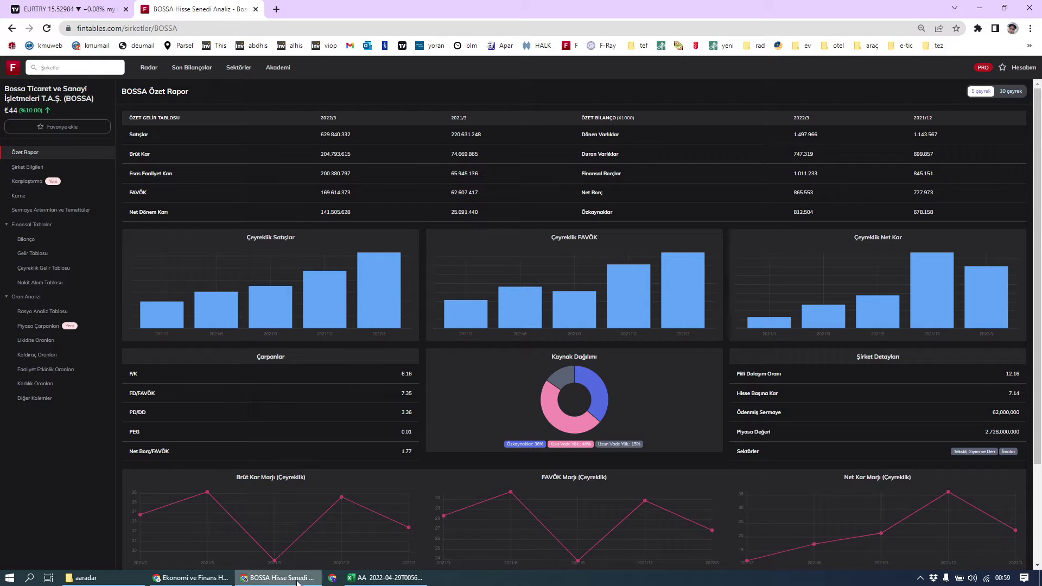
Return to the Excel workbook and look through the filtered companies in order of their özel hesaplama values
{"action": "left_click", "coordinate": [385, 577]}
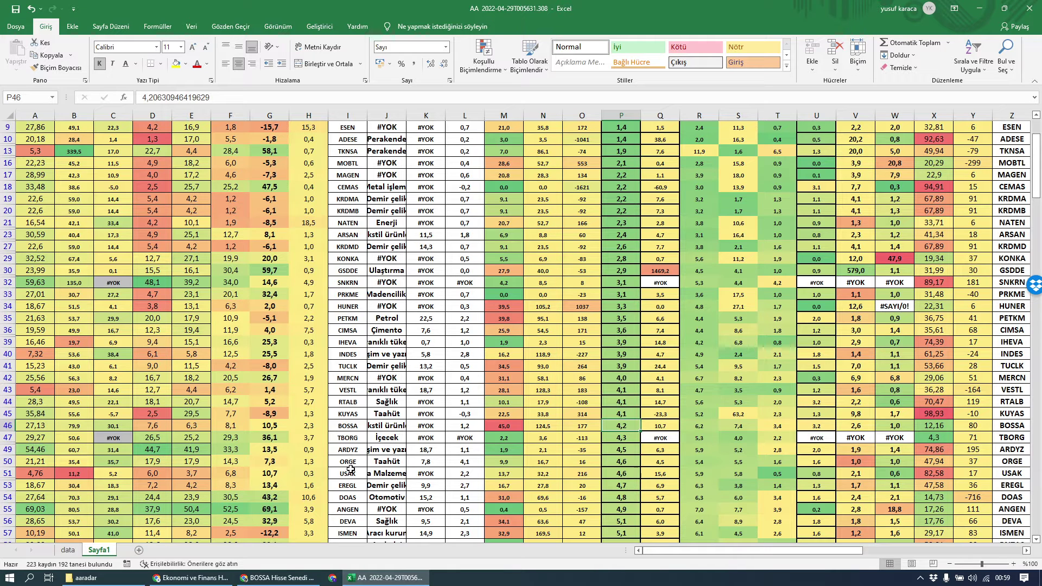
{"action": "scroll", "coordinate": [350, 475], "scroll_direction": "down", "scroll_amount": 2}
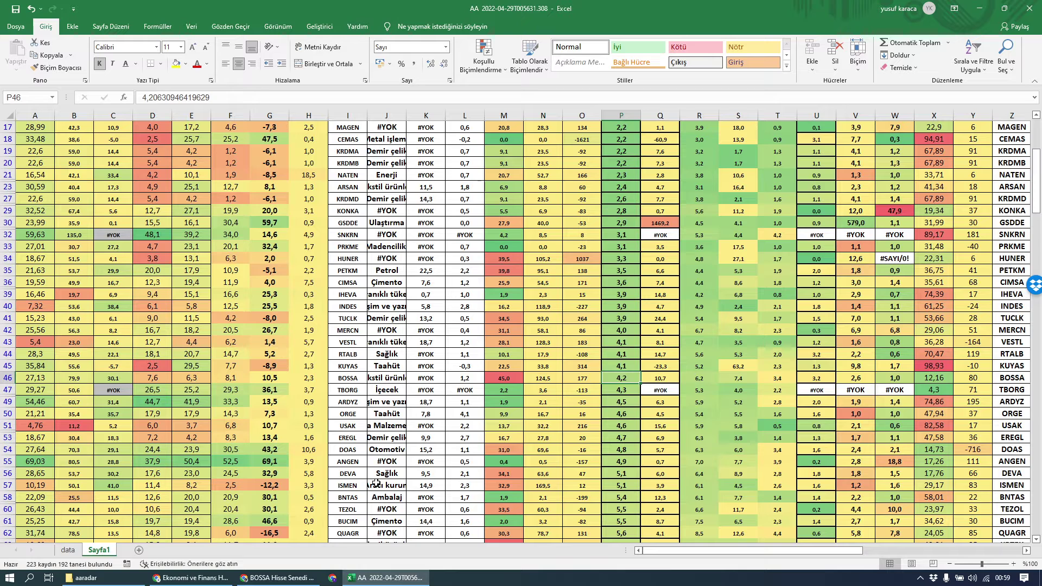
{"action": "scroll", "coordinate": [376, 483], "scroll_direction": "down", "scroll_amount": 2}
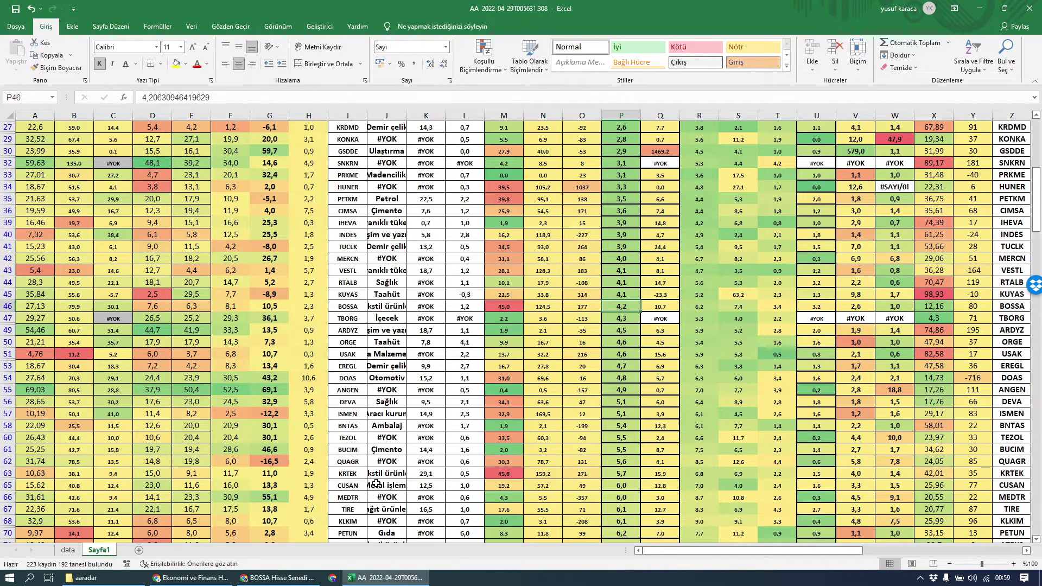
{"action": "scroll", "coordinate": [376, 483], "scroll_direction": "down", "scroll_amount": 2}
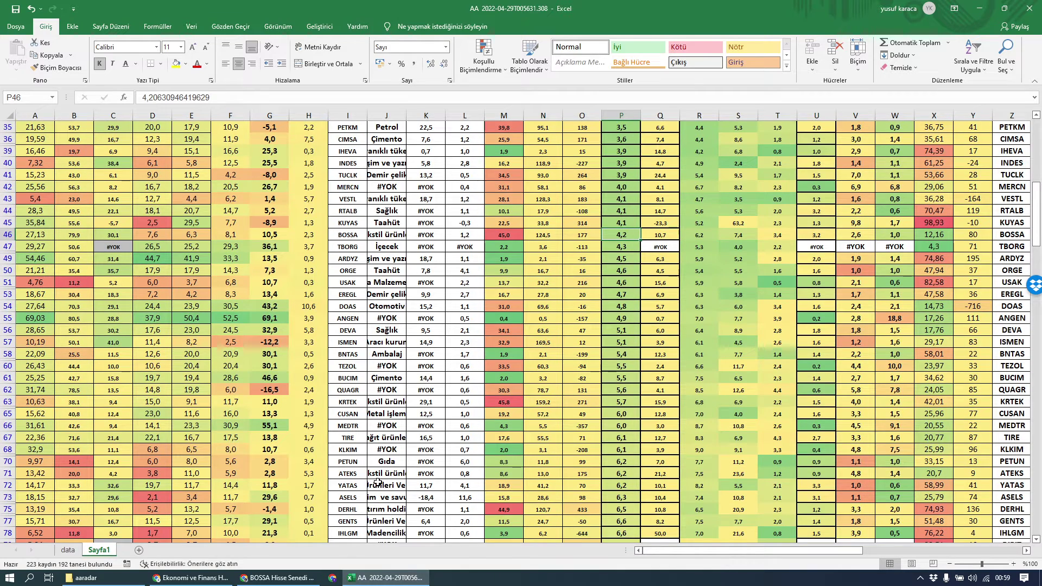
{"action": "scroll", "coordinate": [378, 482], "scroll_direction": "down", "scroll_amount": 2}
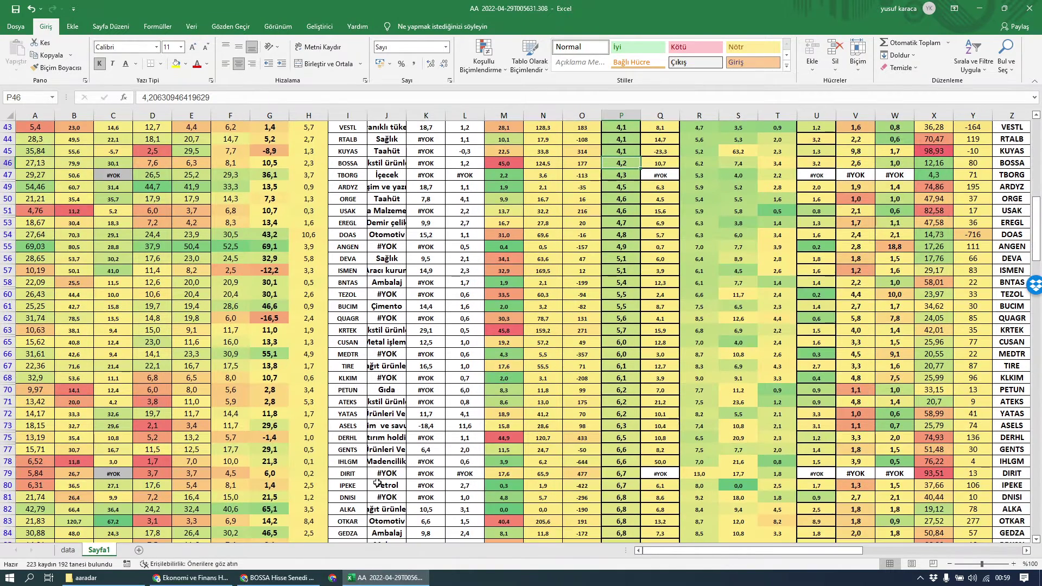
{"action": "scroll", "coordinate": [378, 482], "scroll_direction": "down", "scroll_amount": 9}
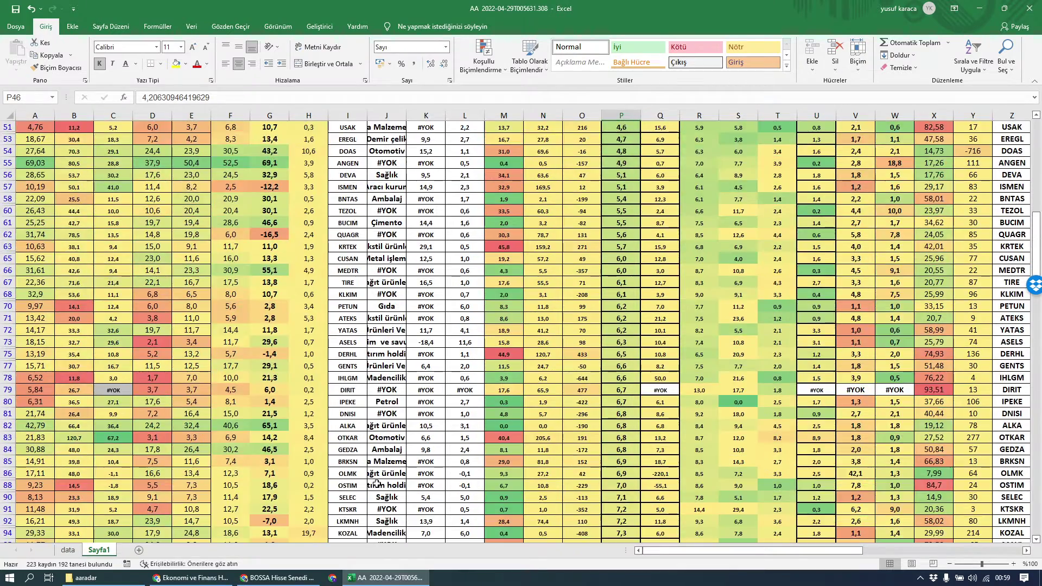
{"action": "scroll", "coordinate": [376, 483], "scroll_direction": "up", "scroll_amount": 15}
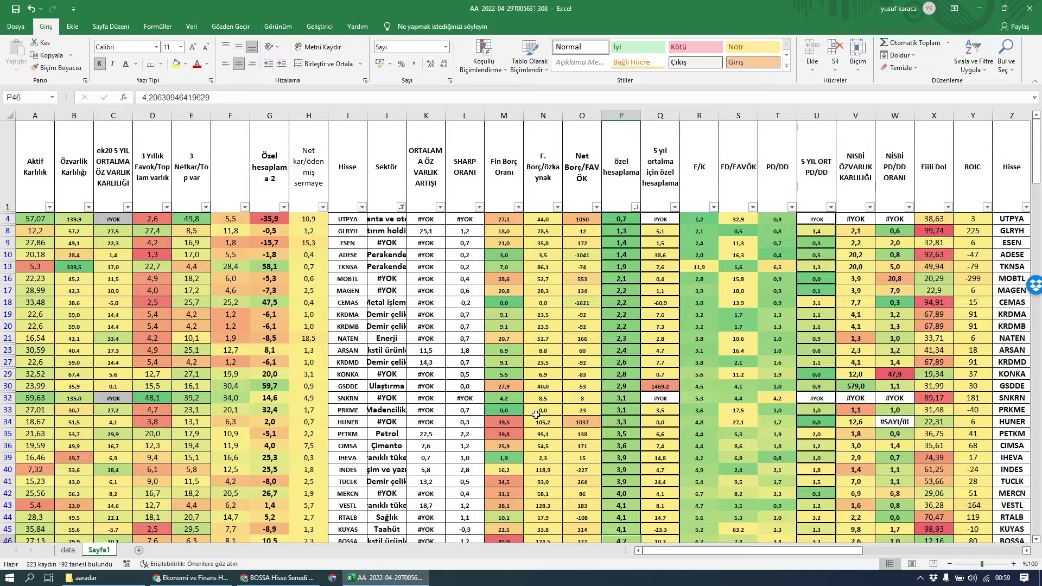
Search the data sheet for cemts and close the search
{"action": "left_click", "coordinate": [68, 550]}
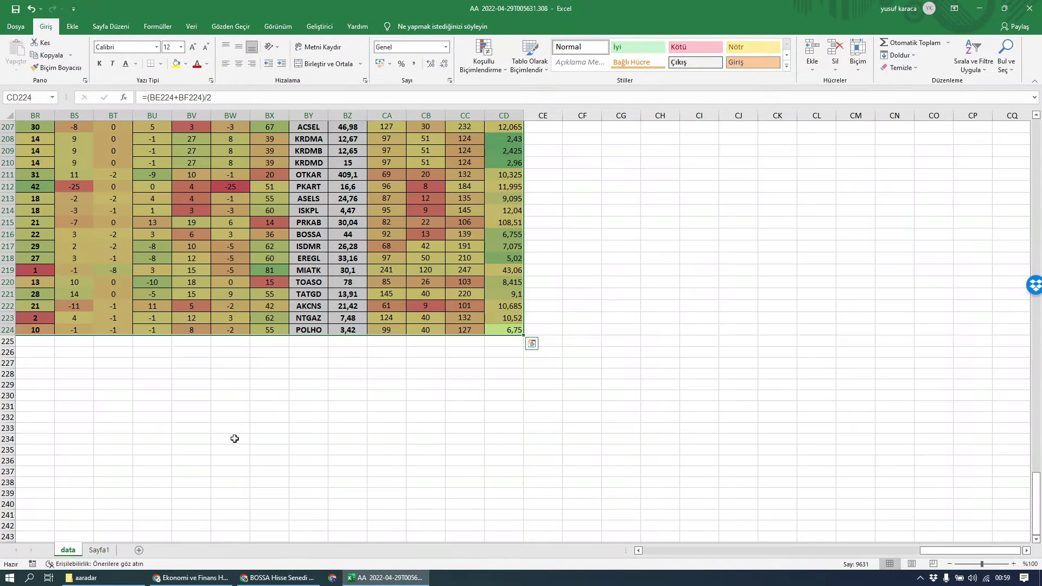
{"action": "left_click_drag", "start_coordinate": [940, 550], "coordinate": [766, 530]}
{"action": "key", "text": "ctrl+f"}
{"action": "type", "text": "c"}
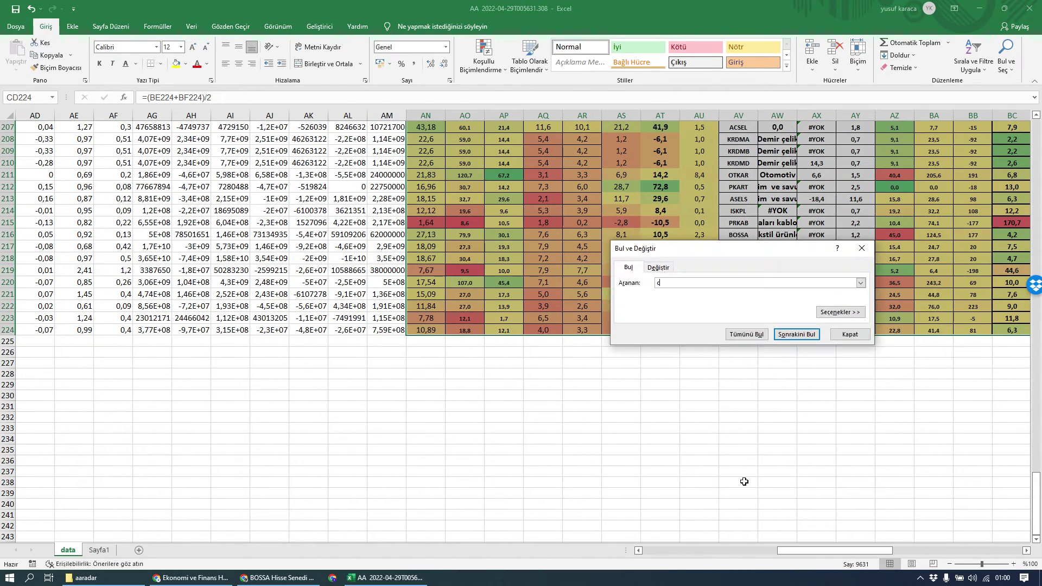
{"action": "type", "text": "emt"}
{"action": "key", "text": "Return"}
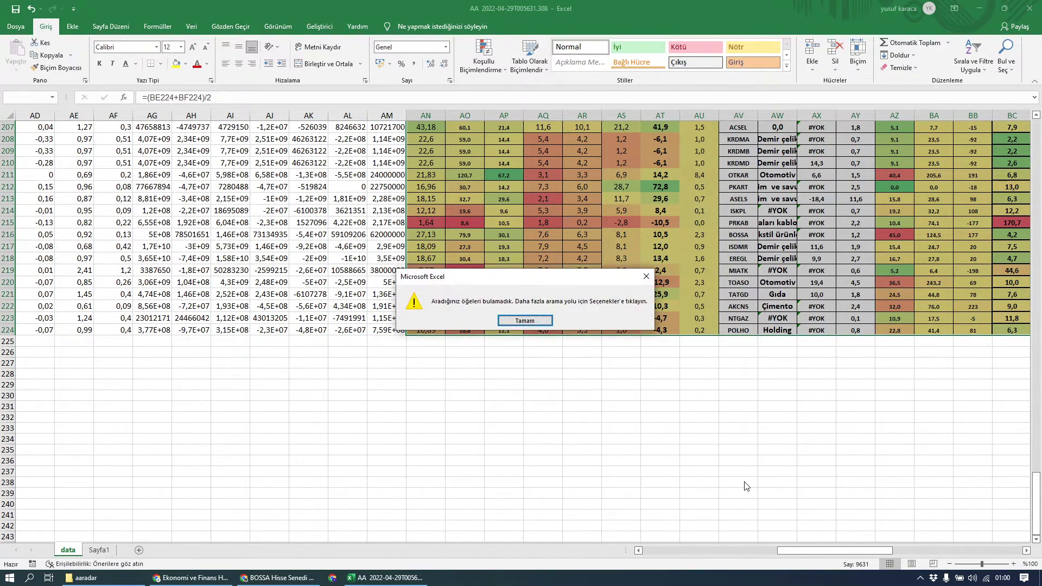
{"action": "key", "text": "Return"}
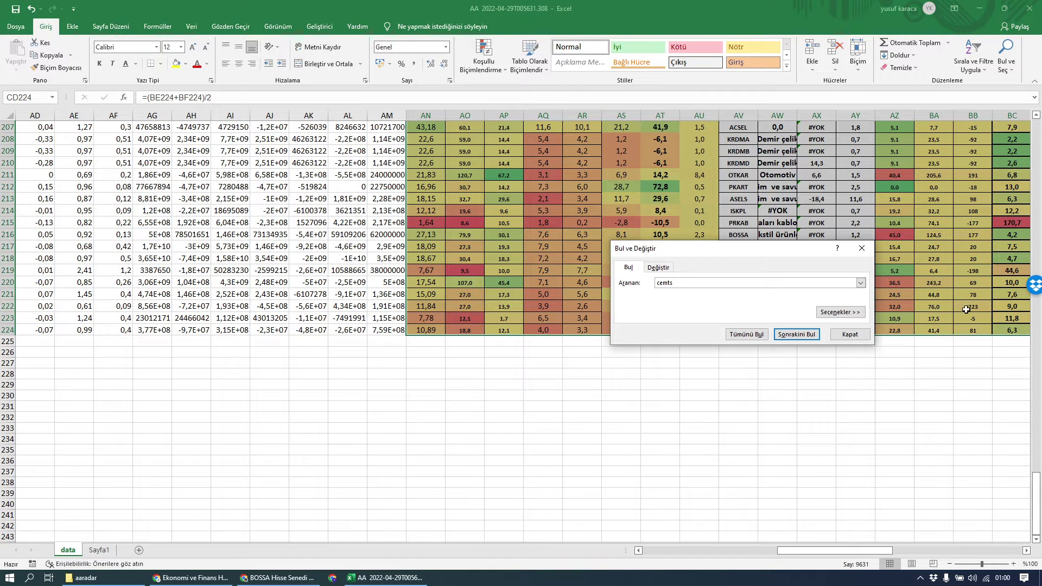
{"action": "left_click", "coordinate": [869, 242]}
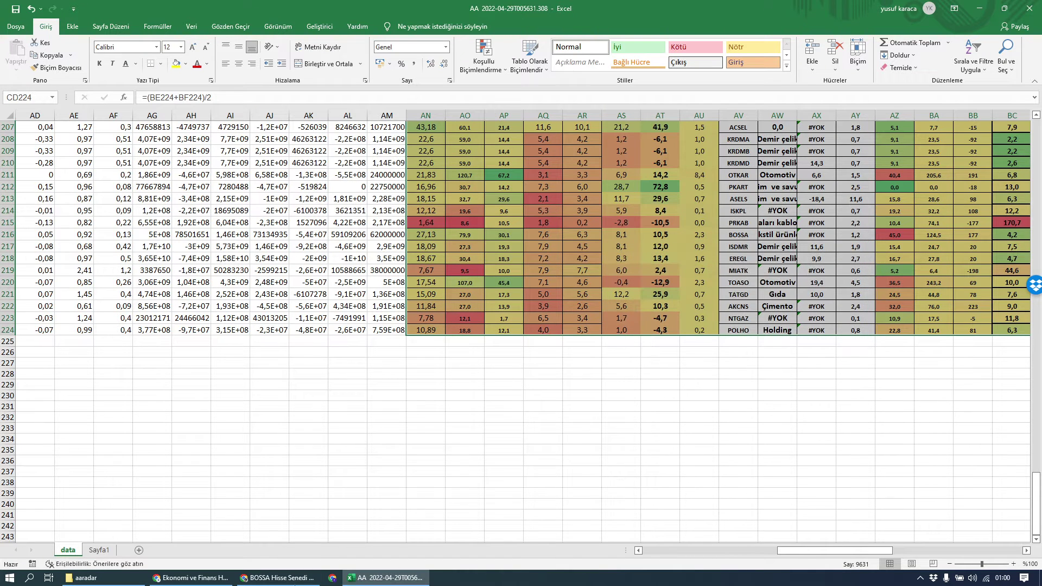
Switch to Fintables in Chrome, open CEMTS from the Son Bilançolar list and examine its summary report's multiples and charts
{"action": "left_click", "coordinate": [261, 577]}
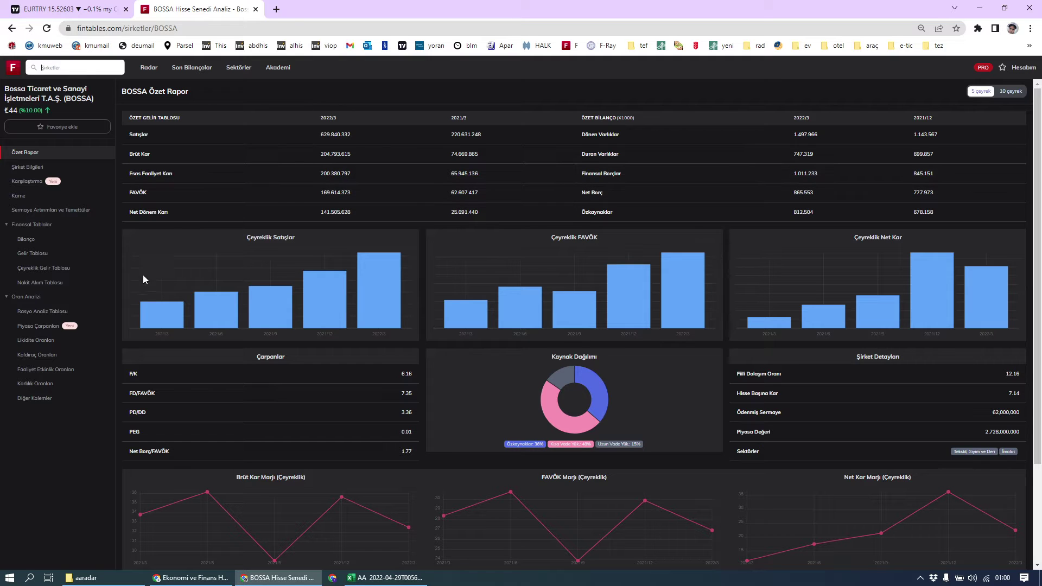
{"action": "left_click", "coordinate": [192, 69]}
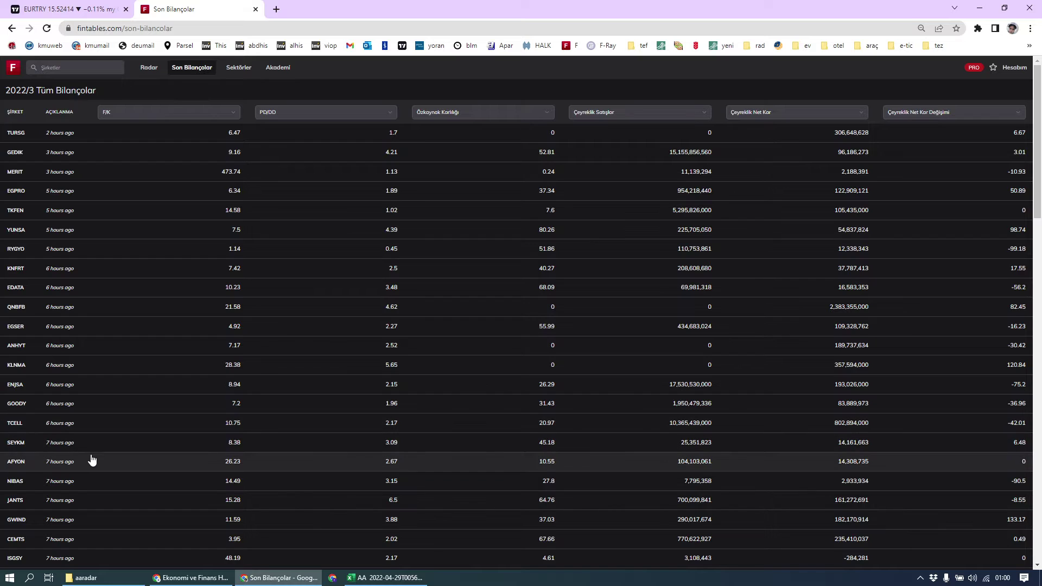
{"action": "scroll", "coordinate": [94, 460], "scroll_direction": "down", "scroll_amount": 3}
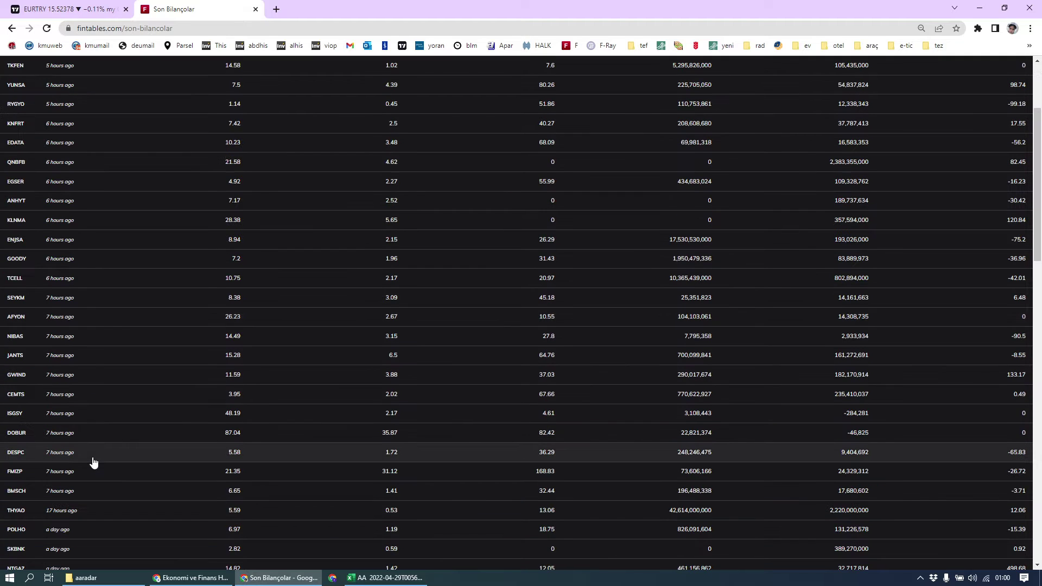
{"action": "left_click", "coordinate": [114, 402]}
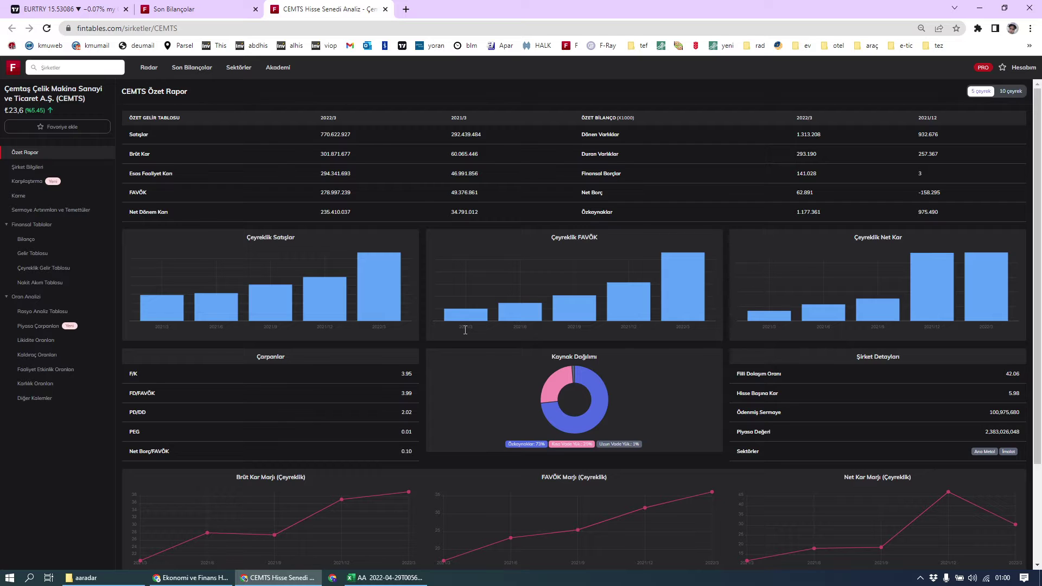
{"action": "scroll", "coordinate": [549, 366], "scroll_direction": "down", "scroll_amount": 2}
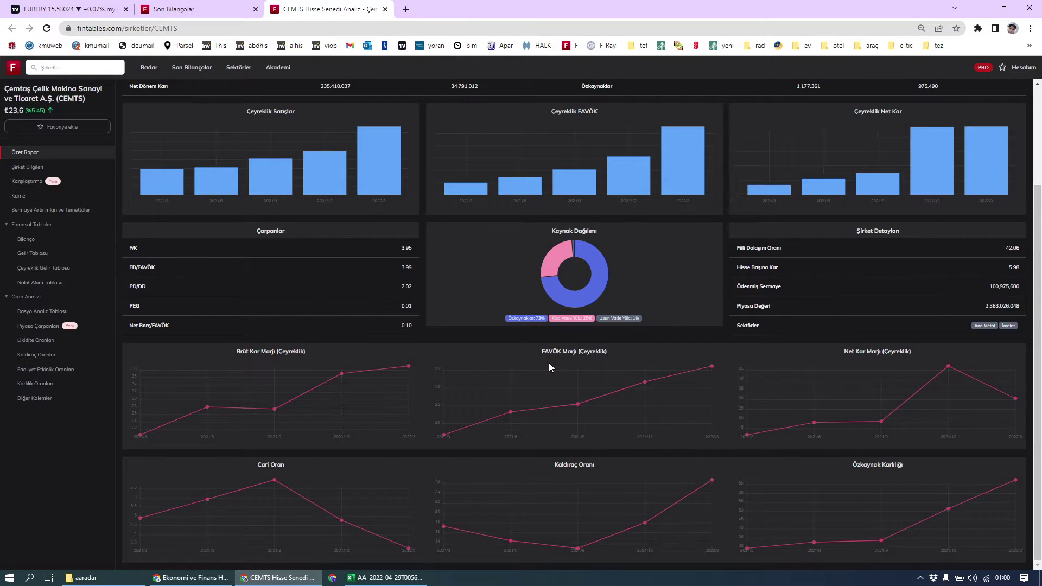
{"action": "scroll", "coordinate": [549, 362], "scroll_direction": "up", "scroll_amount": 2}
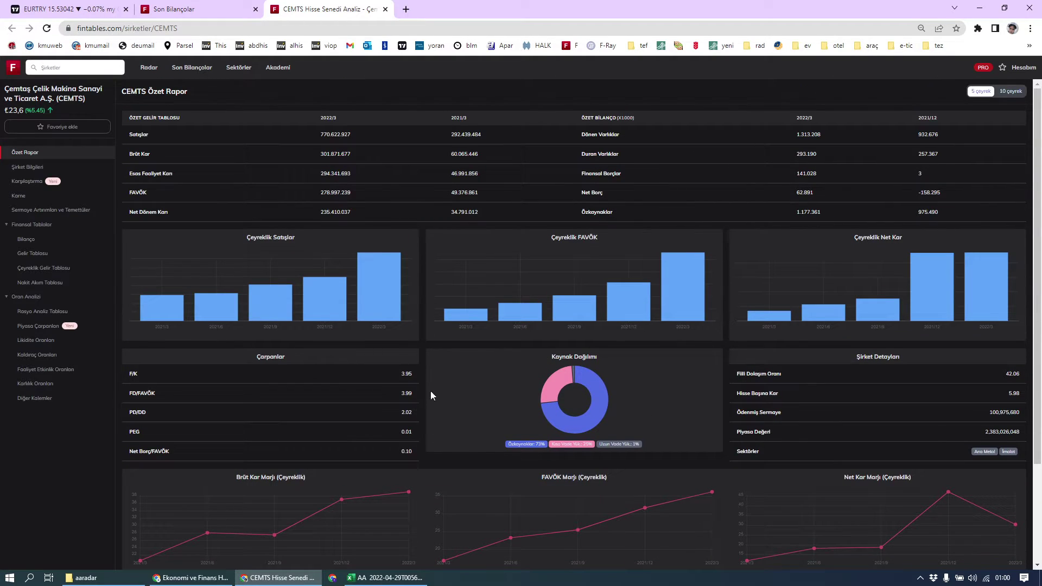
{"action": "mouse_move", "coordinate": [387, 272]}
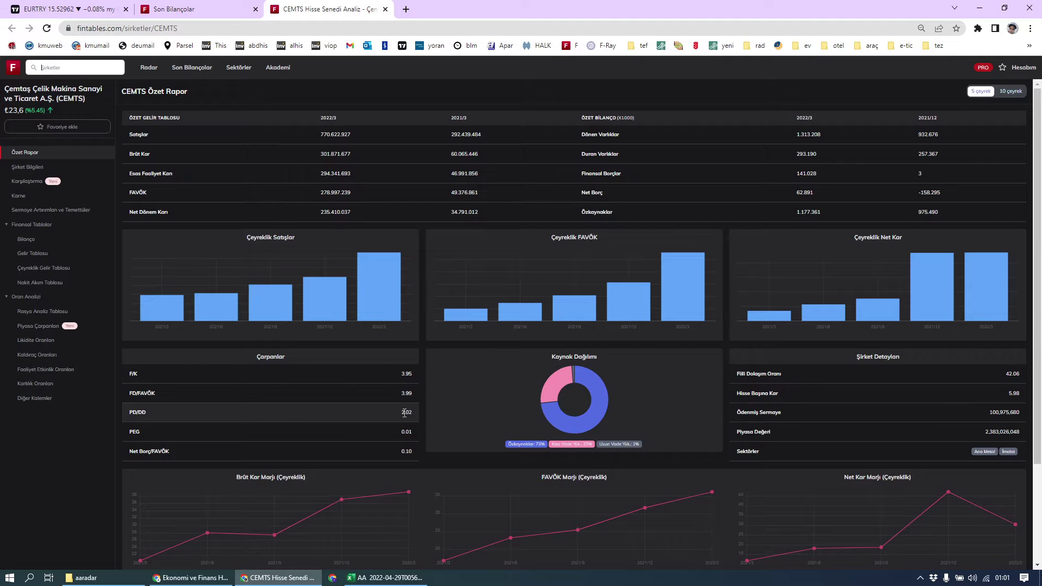
In the Windows calculator, divide the CEMTS PD/DD of 2,02 by its latest return on equity, entered as 67
{"action": "key", "text": "XF86Calculator"}
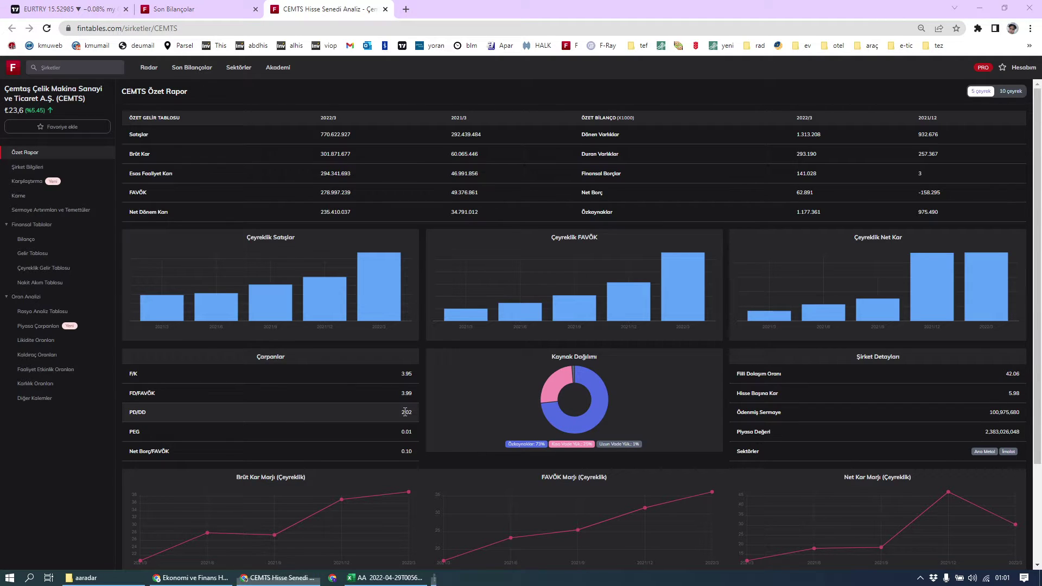
{"action": "type", "text": "2,02"}
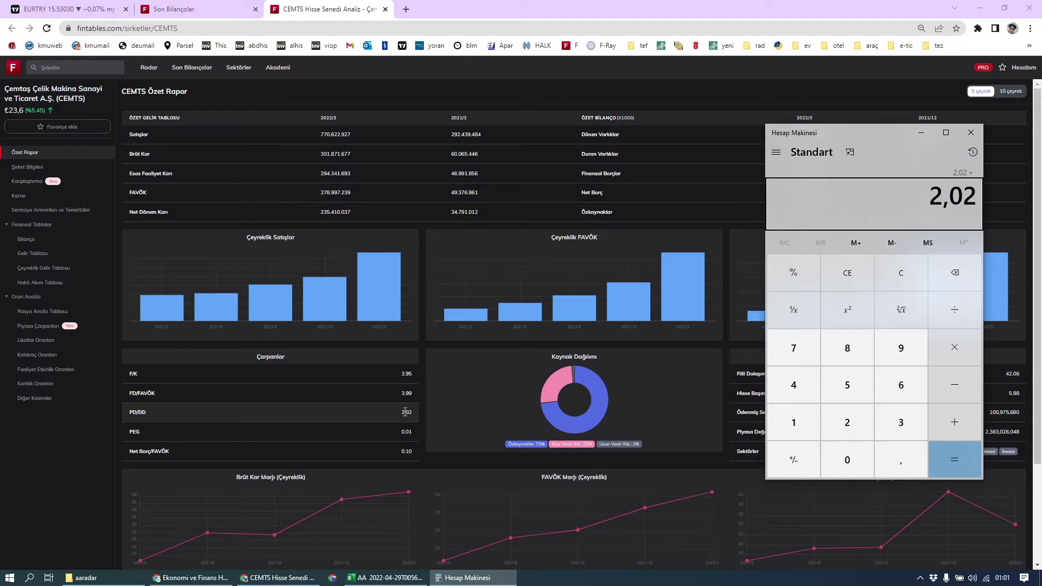
{"action": "scroll", "coordinate": [929, 529], "scroll_direction": "down", "scroll_amount": 2}
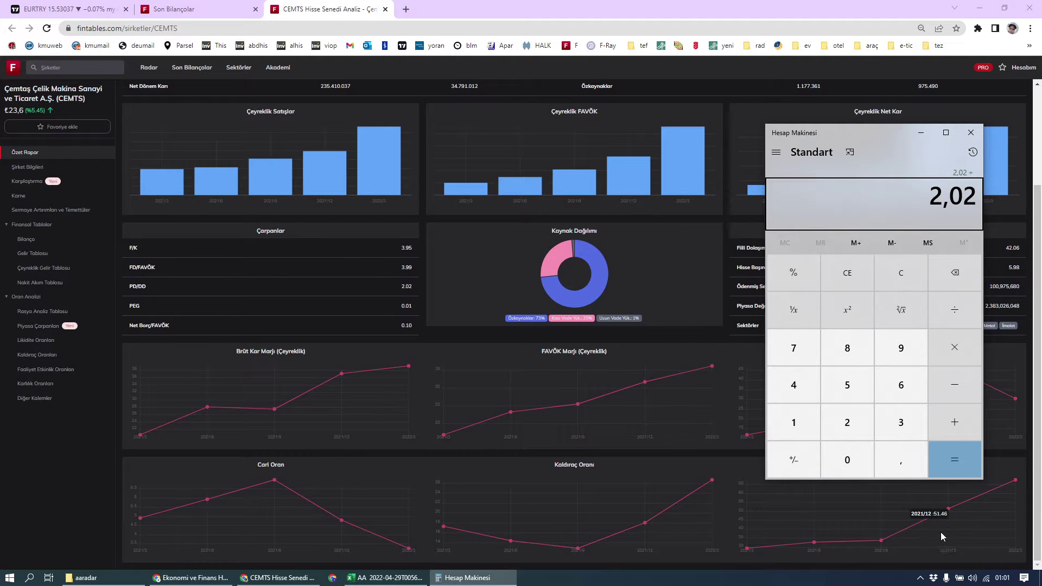
{"action": "mouse_move", "coordinate": [1003, 485]}
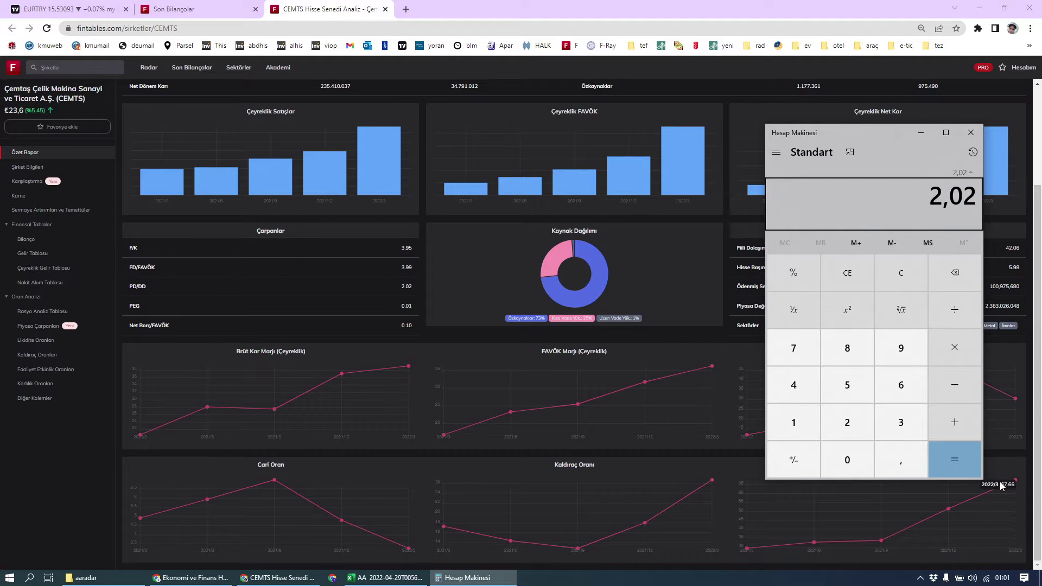
{"action": "type", "text": "67"}
{"action": "key", "text": "Return"}
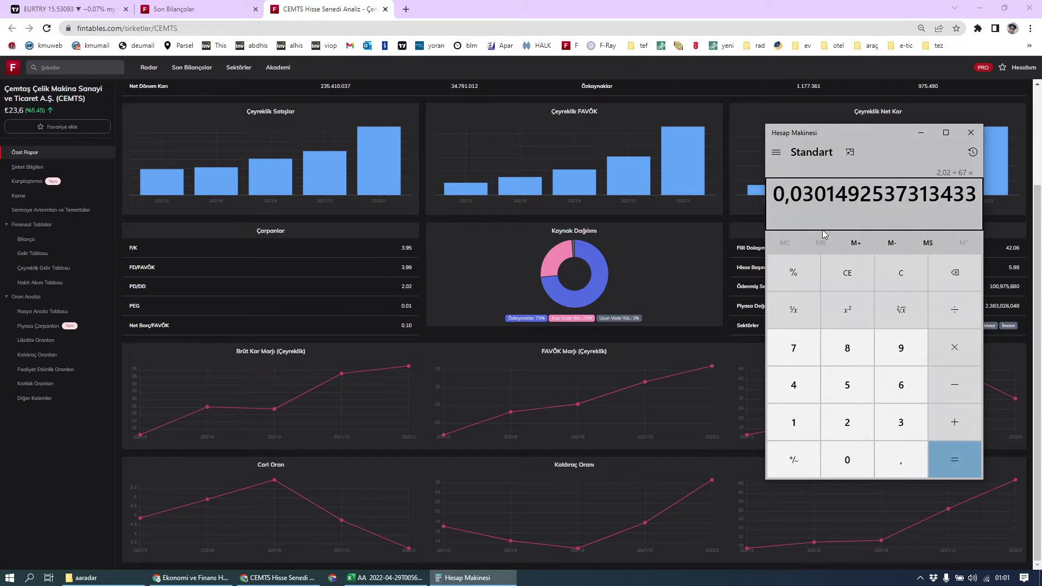
Return to the Excel workbook's Sayfa1 sheet and check the özel hesaplama values of the companies from SNKRN to PETKM
{"action": "left_click", "coordinate": [388, 576]}
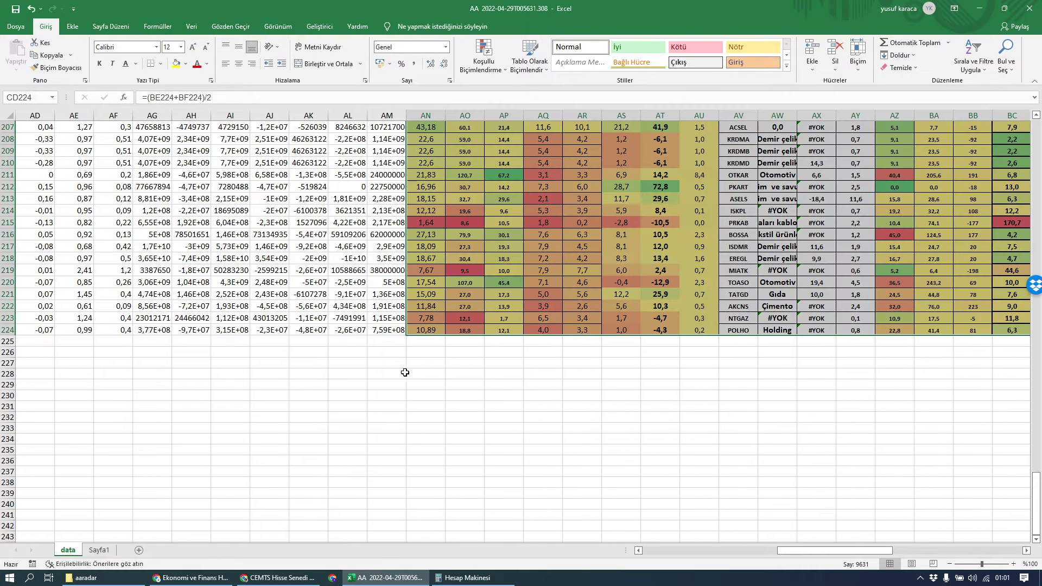
{"action": "left_click", "coordinate": [99, 550]}
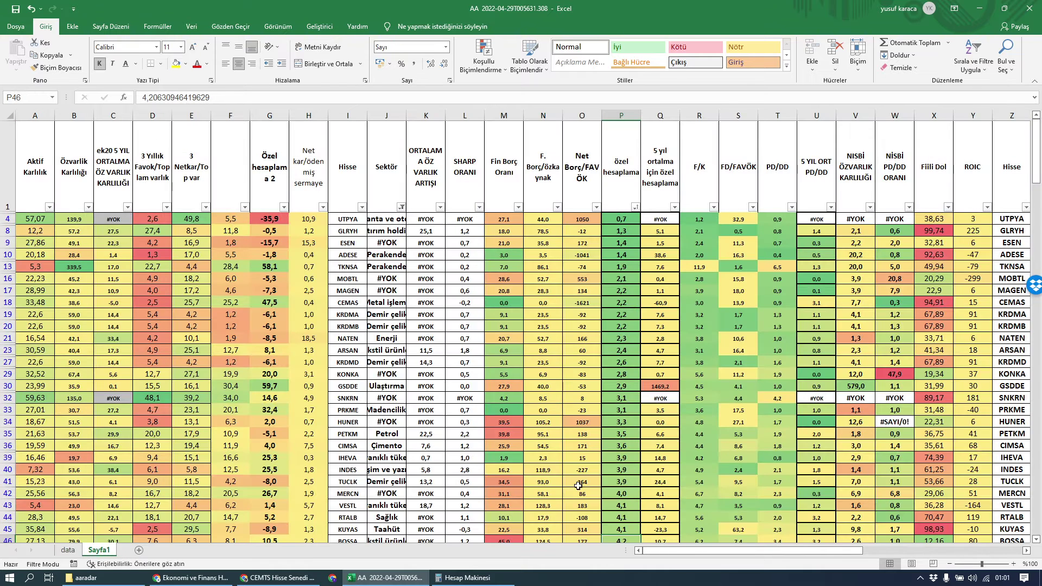
{"action": "left_click", "coordinate": [618, 400]}
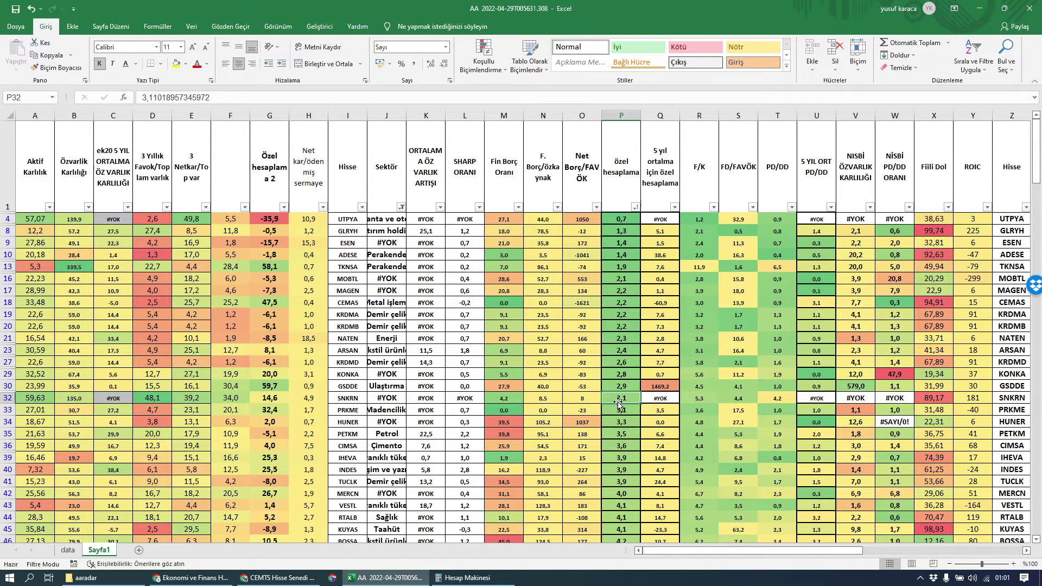
{"action": "left_click", "coordinate": [618, 410]}
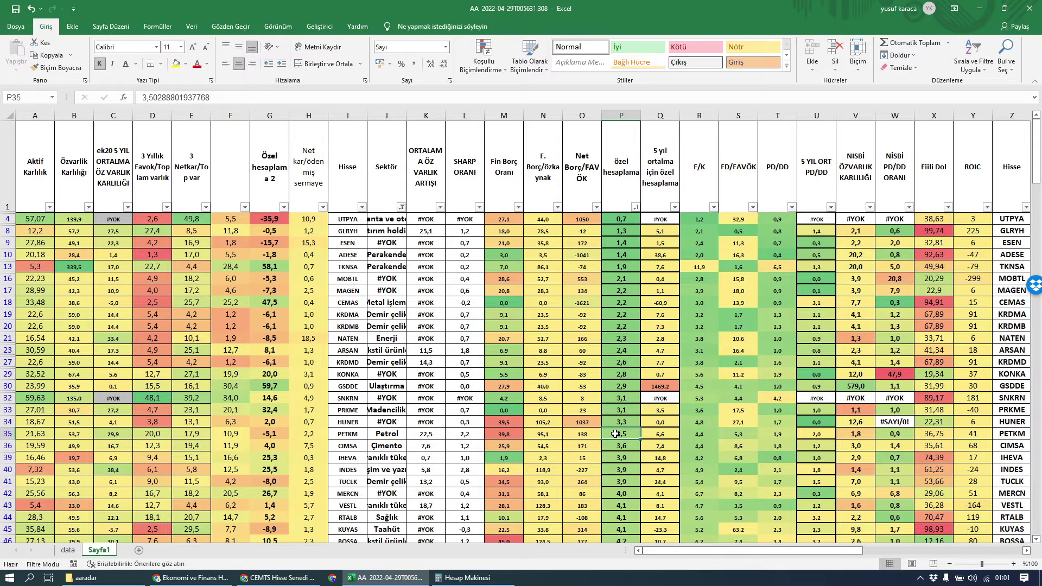
{"action": "left_click", "coordinate": [620, 423]}
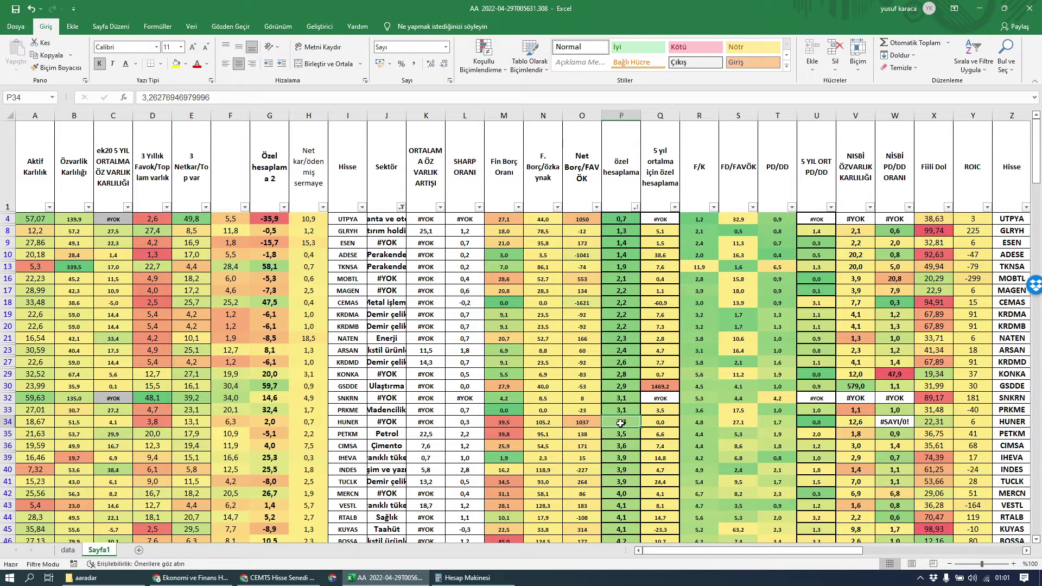
Clear the Sektör filter and look through the full company list in order of özel hesaplama
{"action": "left_click", "coordinate": [401, 207]}
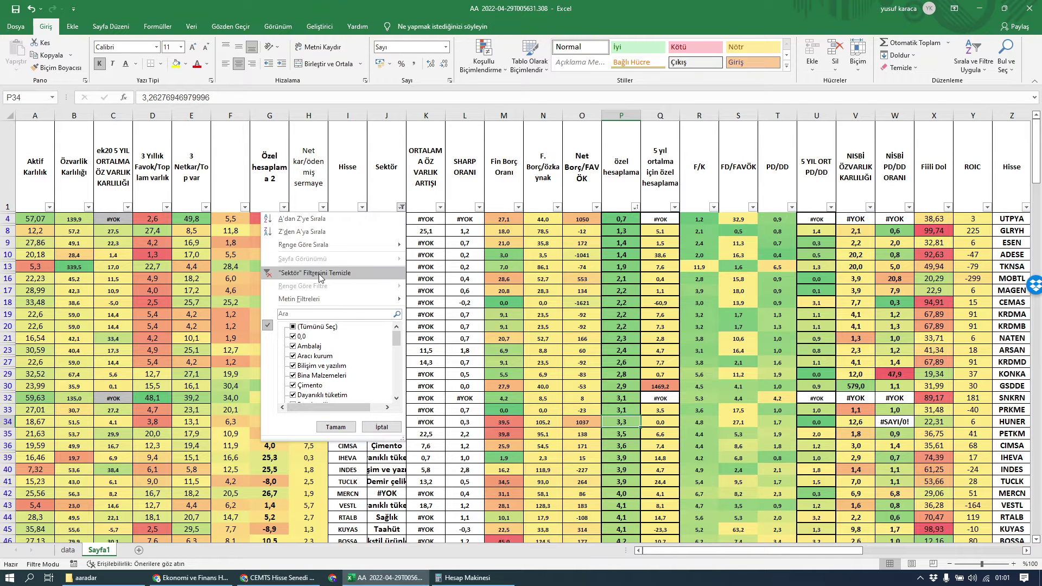
{"action": "left_click", "coordinate": [321, 274]}
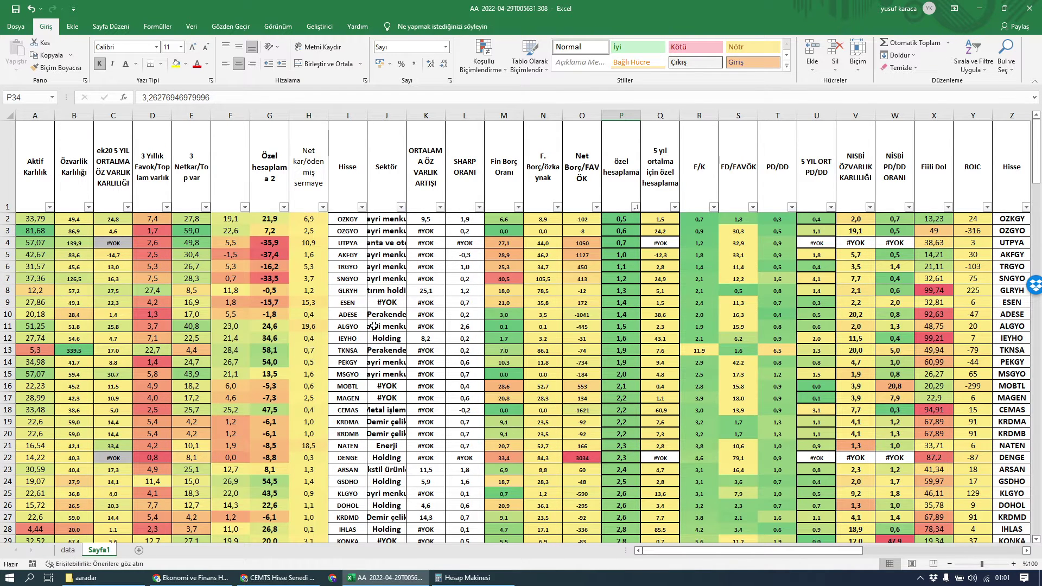
{"action": "scroll", "coordinate": [630, 448], "scroll_direction": "down", "scroll_amount": 2}
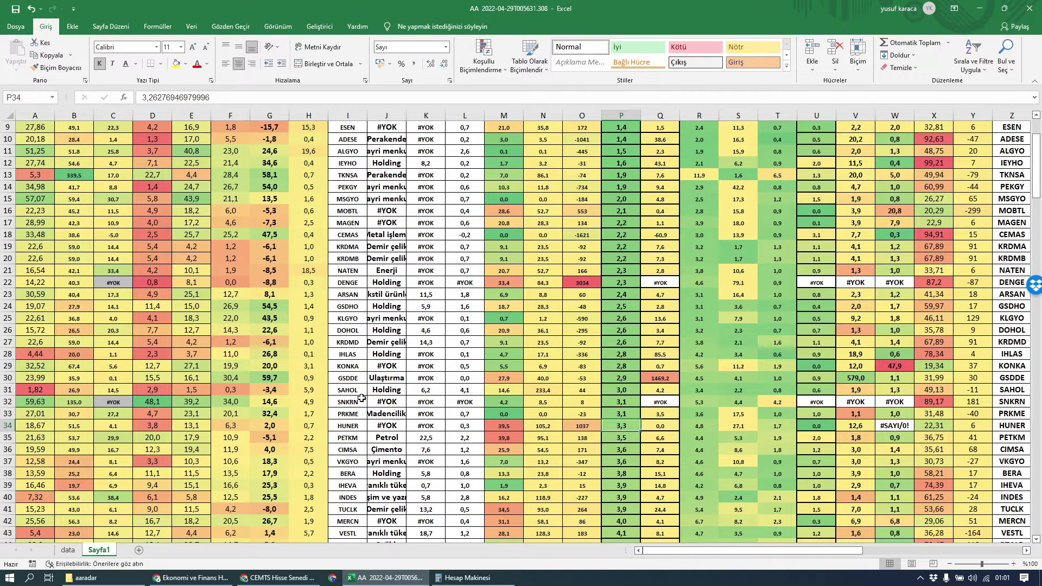
{"action": "scroll", "coordinate": [364, 412], "scroll_direction": "down", "scroll_amount": 3}
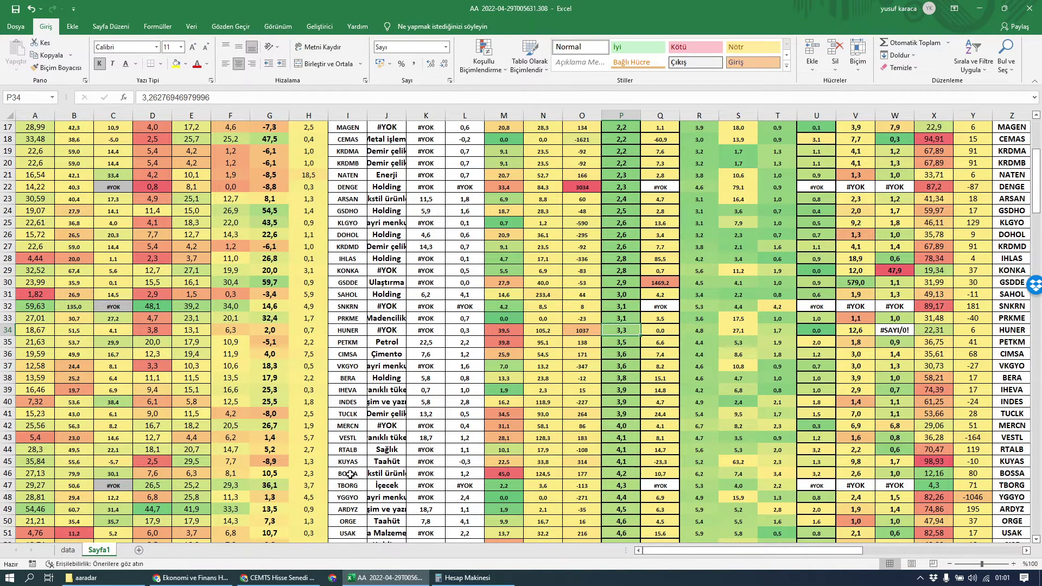
{"action": "scroll", "coordinate": [375, 465], "scroll_direction": "down", "scroll_amount": 3}
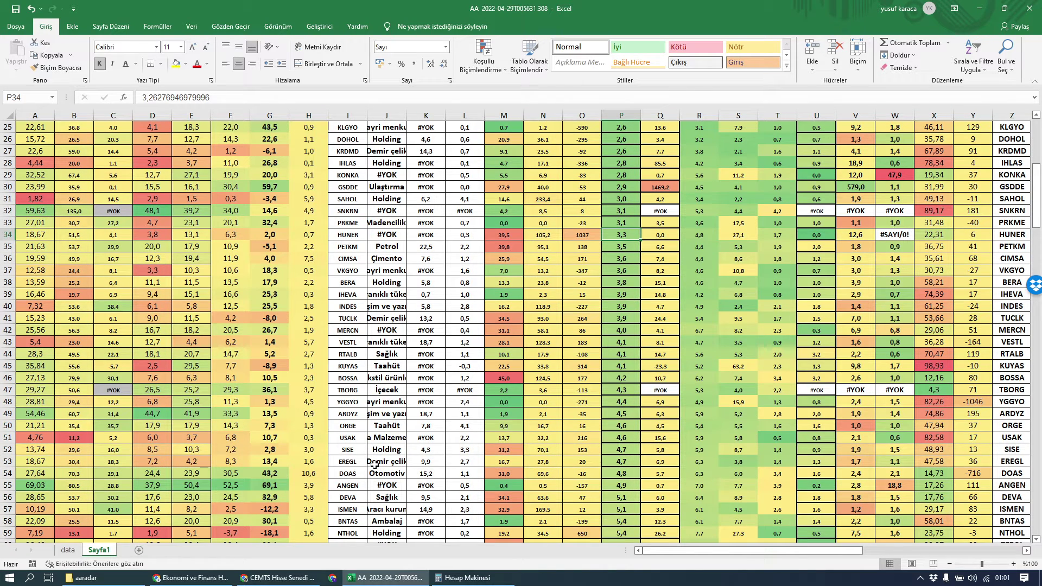
{"action": "scroll", "coordinate": [388, 344], "scroll_direction": "up", "scroll_amount": 8}
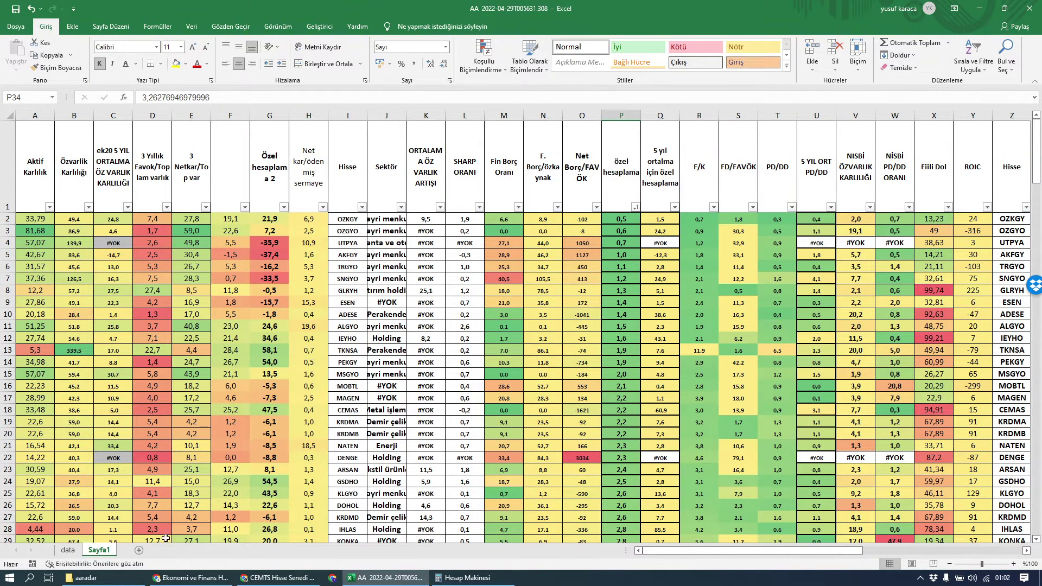
Switch to Fintables in Chrome, review the CEMTS summary report and open the Radar page
{"action": "left_click", "coordinate": [278, 577]}
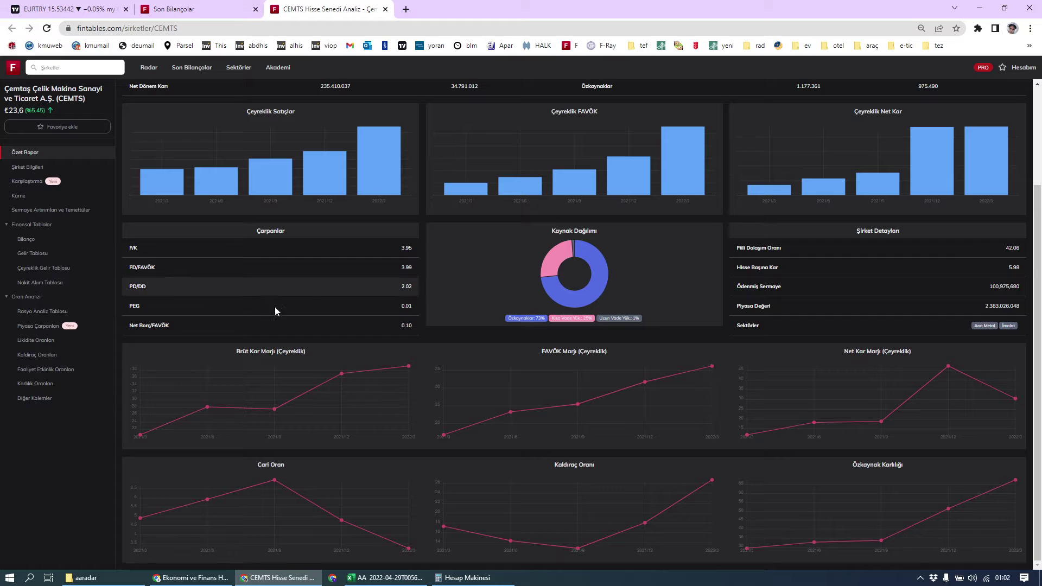
{"action": "scroll", "coordinate": [363, 287], "scroll_direction": "up", "scroll_amount": 3}
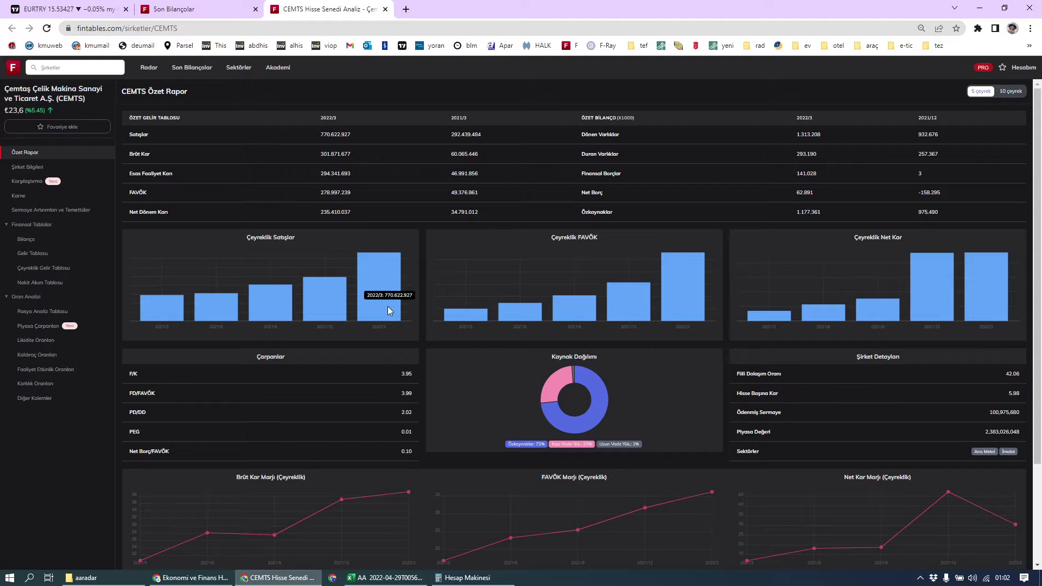
{"action": "left_click", "coordinate": [151, 69]}
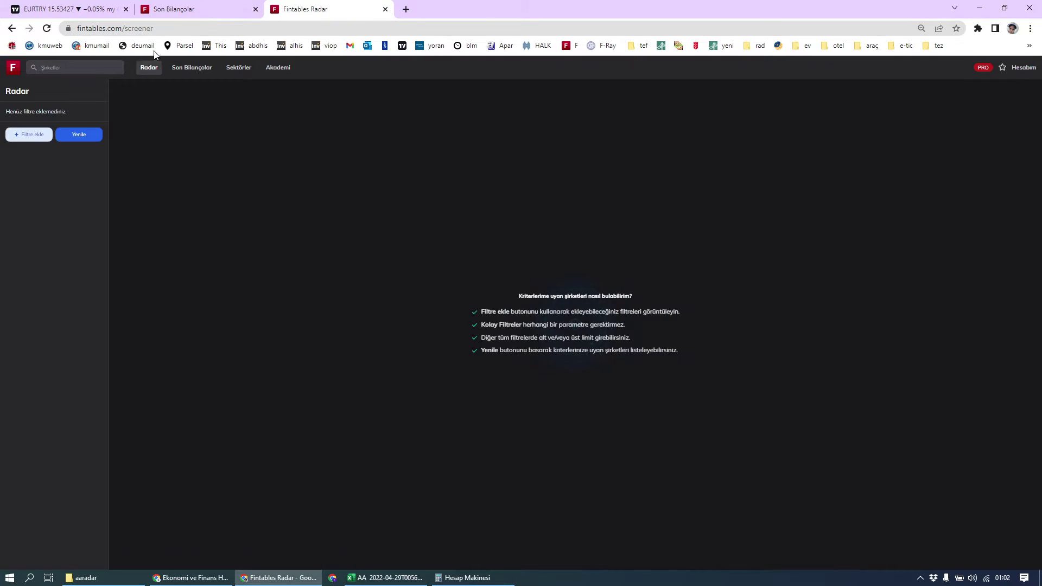
Go back to the Son Bilançolar list and look through the recently announced 2022/3 balance sheets
{"action": "left_click", "coordinate": [180, 14]}
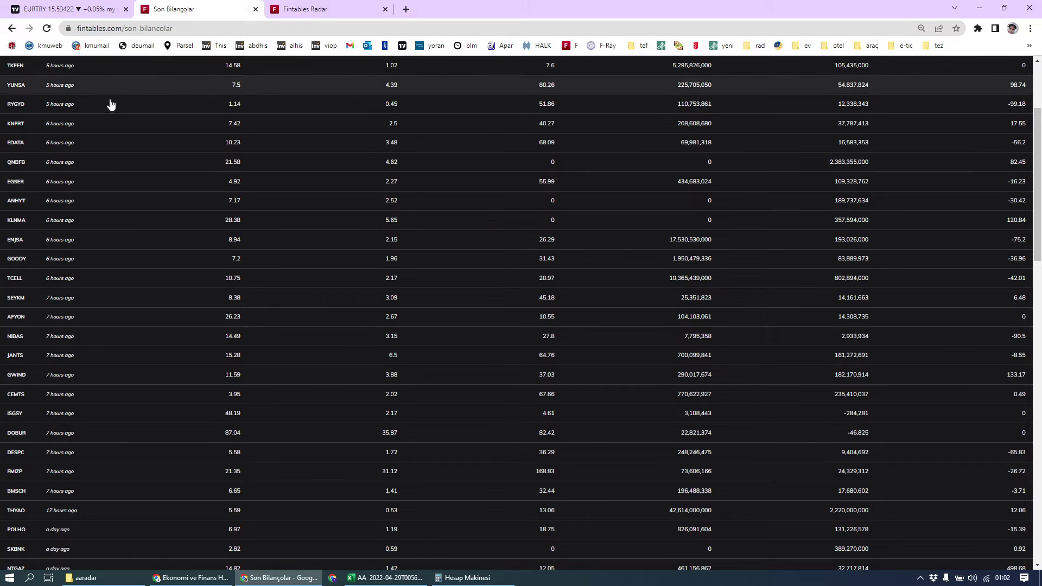
{"action": "scroll", "coordinate": [119, 109], "scroll_direction": "up", "scroll_amount": 3}
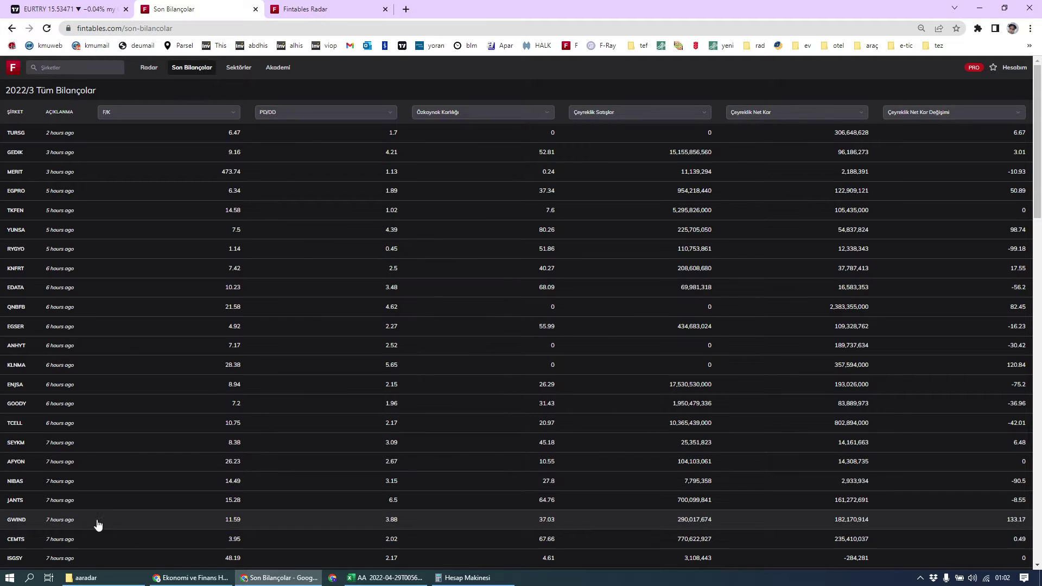
{"action": "scroll", "coordinate": [112, 529], "scroll_direction": "down", "scroll_amount": 3}
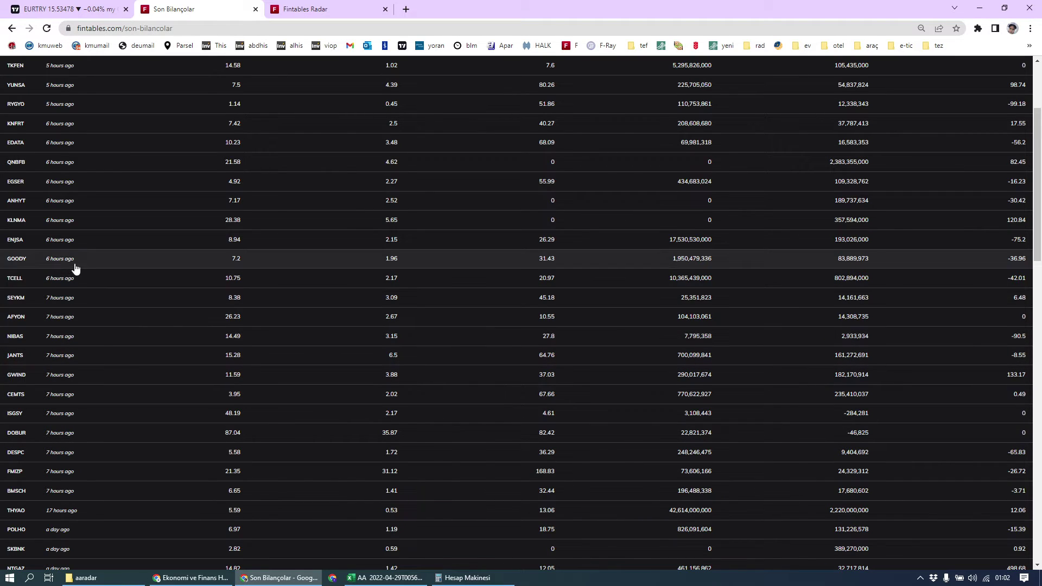
Open ENJSA from the list and examine its summary report, including the quarterly charts and the Özkaynak Karlılığı trend
{"action": "left_click", "coordinate": [103, 245]}
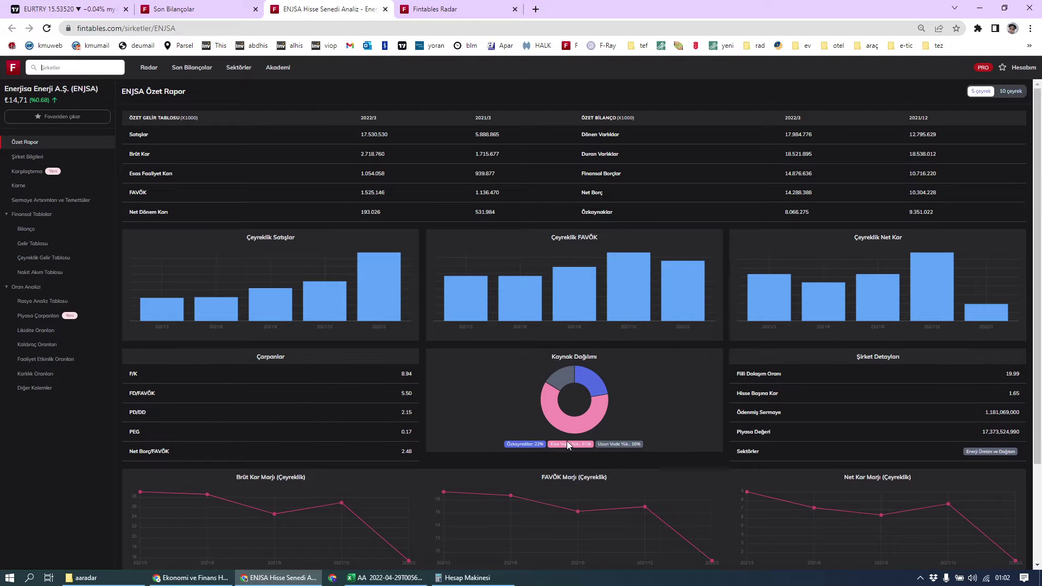
{"action": "scroll", "coordinate": [567, 441], "scroll_direction": "down", "scroll_amount": 3}
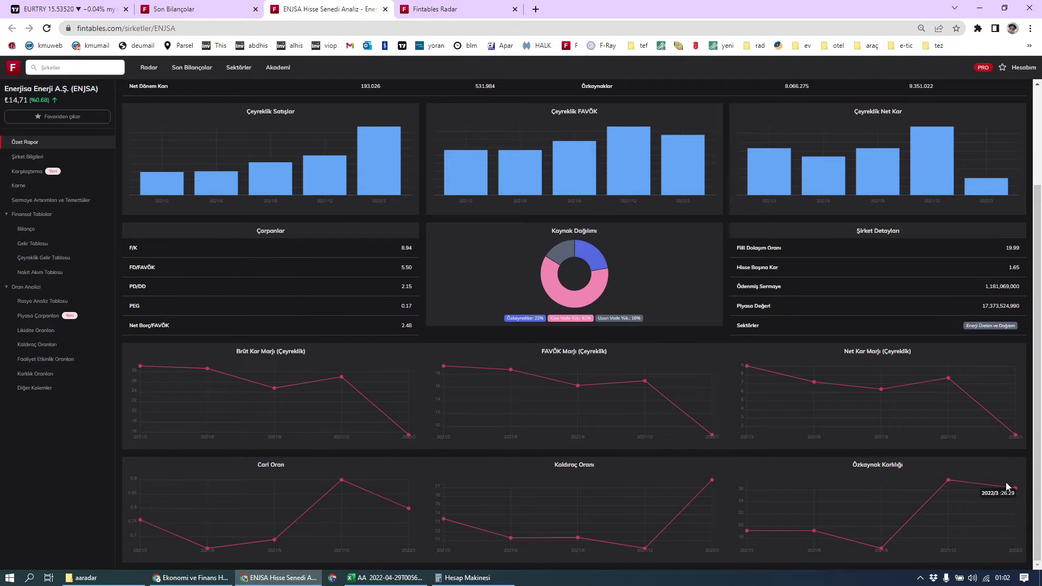
{"action": "scroll", "coordinate": [754, 461], "scroll_direction": "up", "scroll_amount": 1}
{"action": "scroll", "coordinate": [754, 460], "scroll_direction": "up", "scroll_amount": 2}
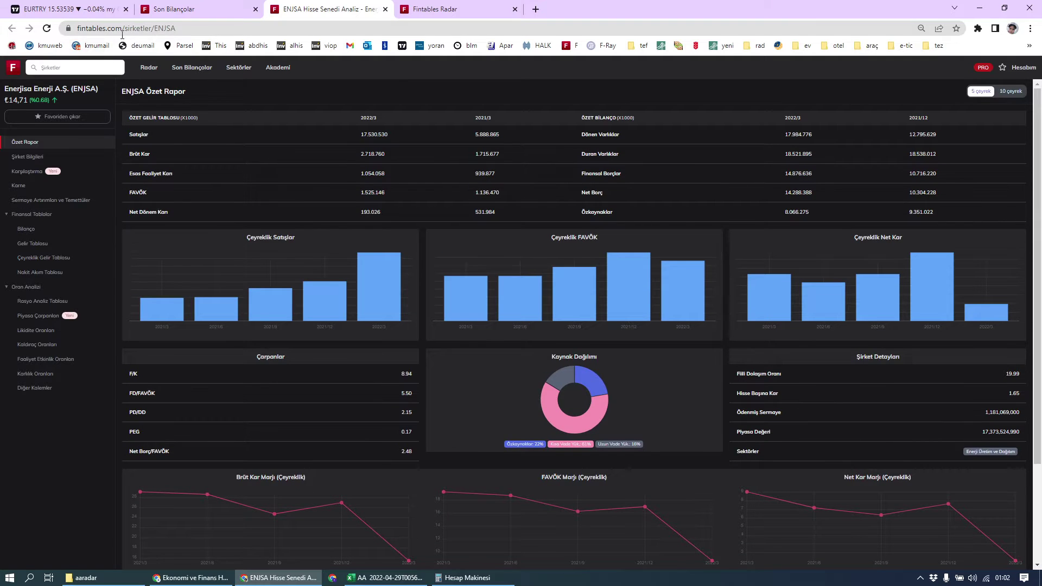
Return to the Son Bilançolar list, open SEYKM and examine its summary figures, multiples and margin charts
{"action": "left_click", "coordinate": [180, 11]}
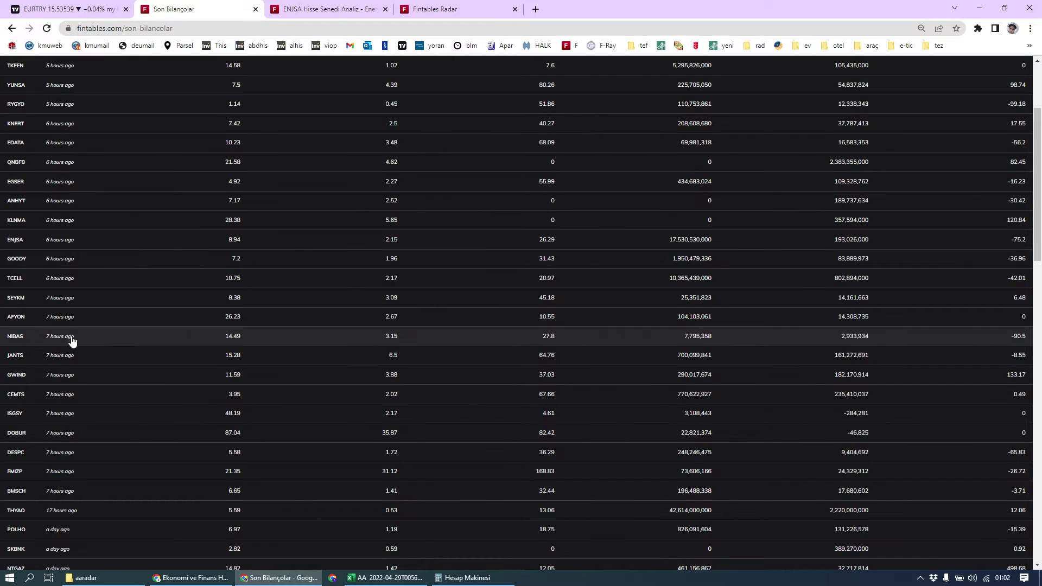
{"action": "left_click", "coordinate": [89, 304]}
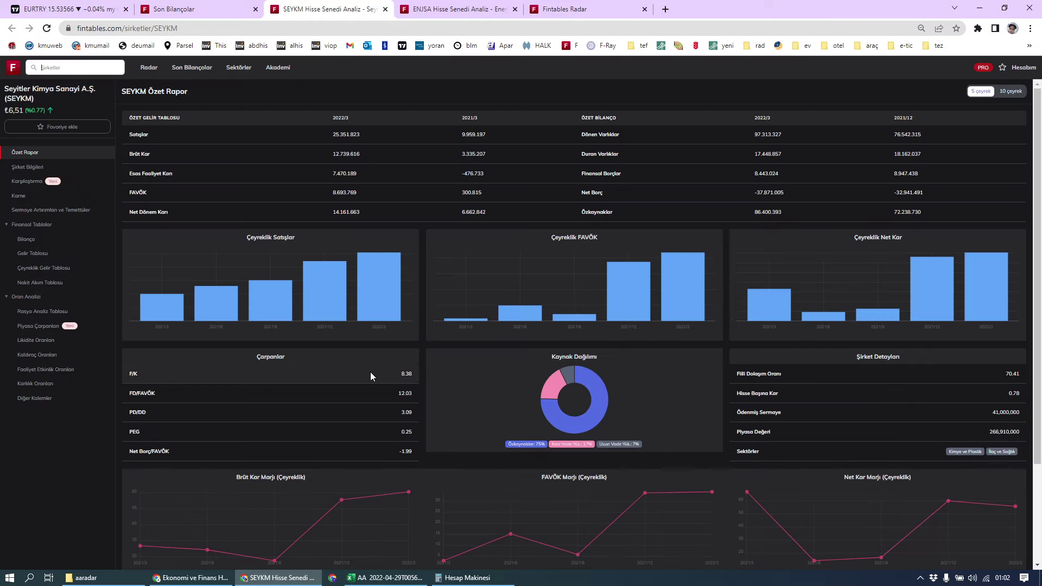
{"action": "scroll", "coordinate": [442, 416], "scroll_direction": "down", "scroll_amount": 1}
{"action": "scroll", "coordinate": [442, 416], "scroll_direction": "down", "scroll_amount": 1}
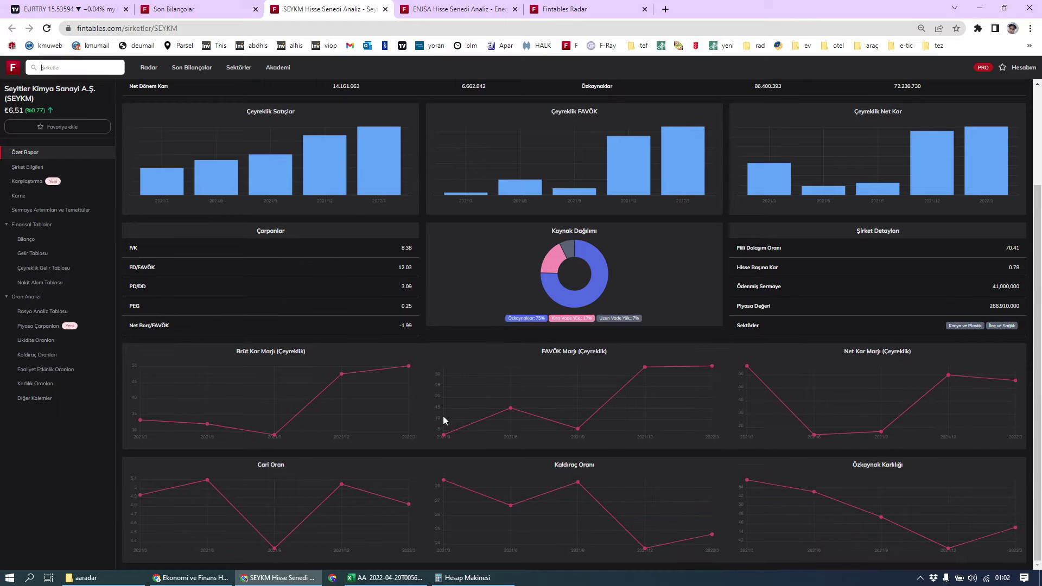
{"action": "scroll", "coordinate": [443, 415], "scroll_direction": "up", "scroll_amount": 2}
{"action": "scroll", "coordinate": [441, 416], "scroll_direction": "down", "scroll_amount": 2}
{"action": "scroll", "coordinate": [480, 420], "scroll_direction": "up", "scroll_amount": 2}
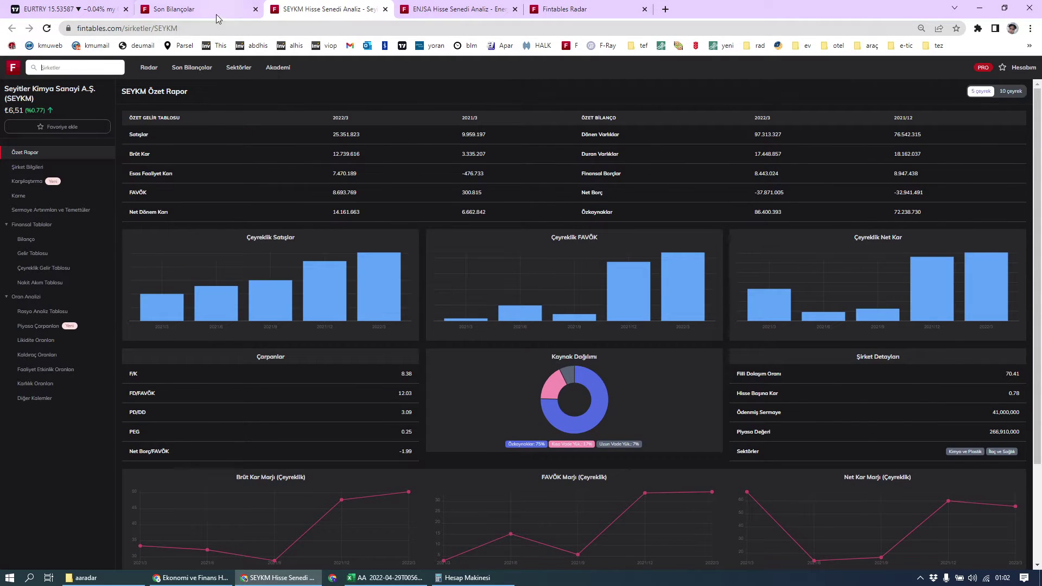
Open GOODY from the Son Bilançolar list and examine its multiples and latest Özkaynak Karlılığı
{"action": "left_click", "coordinate": [216, 14]}
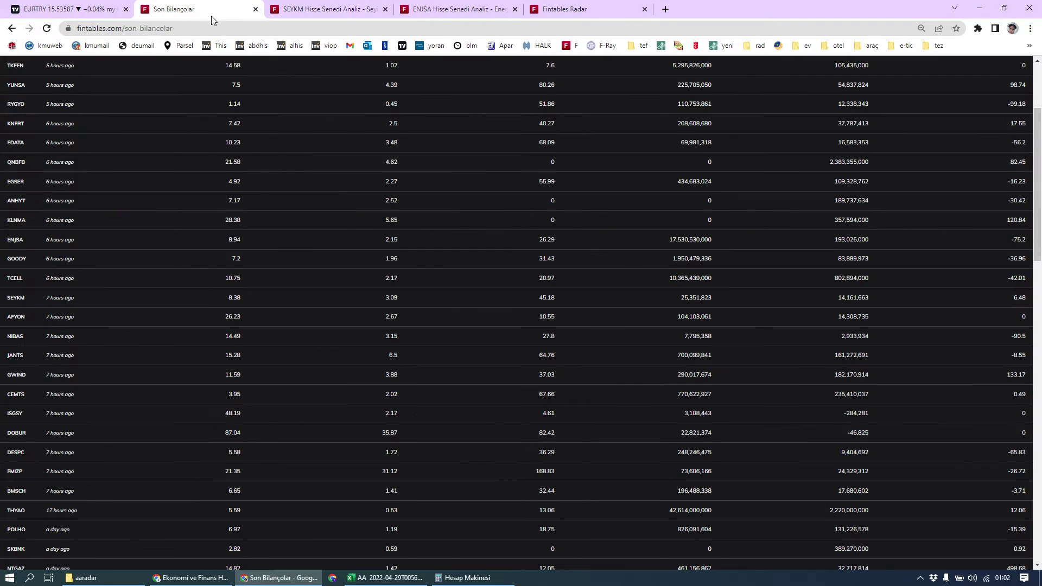
{"action": "left_click", "coordinate": [93, 261]}
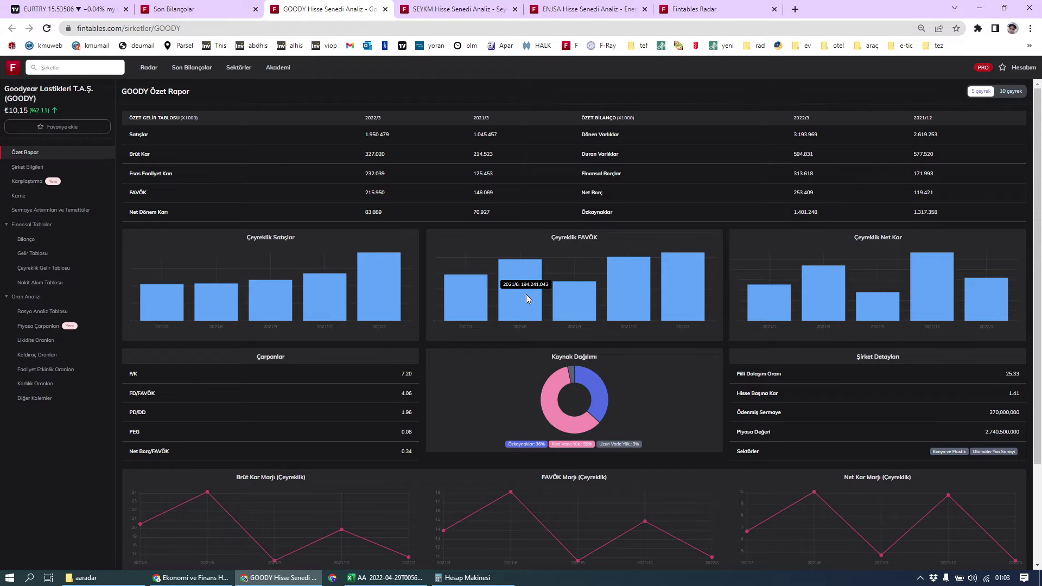
{"action": "scroll", "coordinate": [526, 295], "scroll_direction": "down", "scroll_amount": 2}
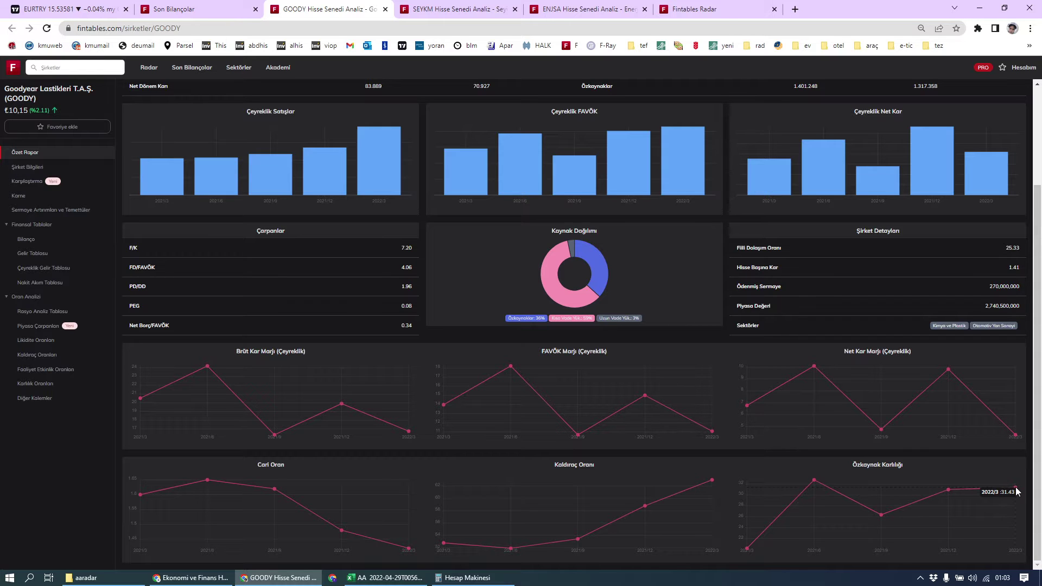
In the Windows calculator, divide the GOODY PD/DD of 1,96 by its latest return on equity, entered as 31
{"action": "key", "text": "XF86Calculator"}
{"action": "type", "text": "1"}
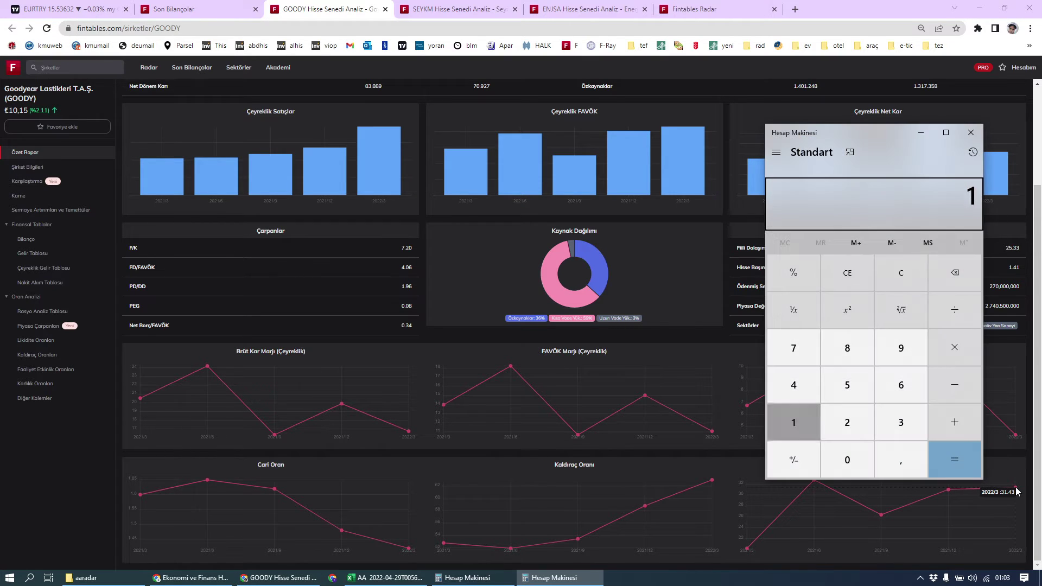
{"action": "type", "text": ",96/31"}
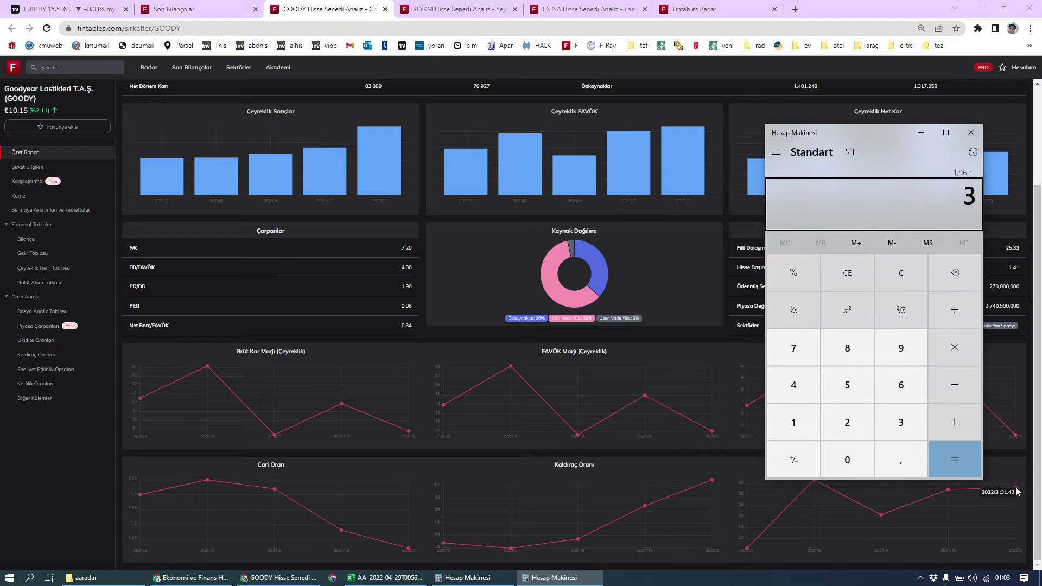
{"action": "key", "text": "Return"}
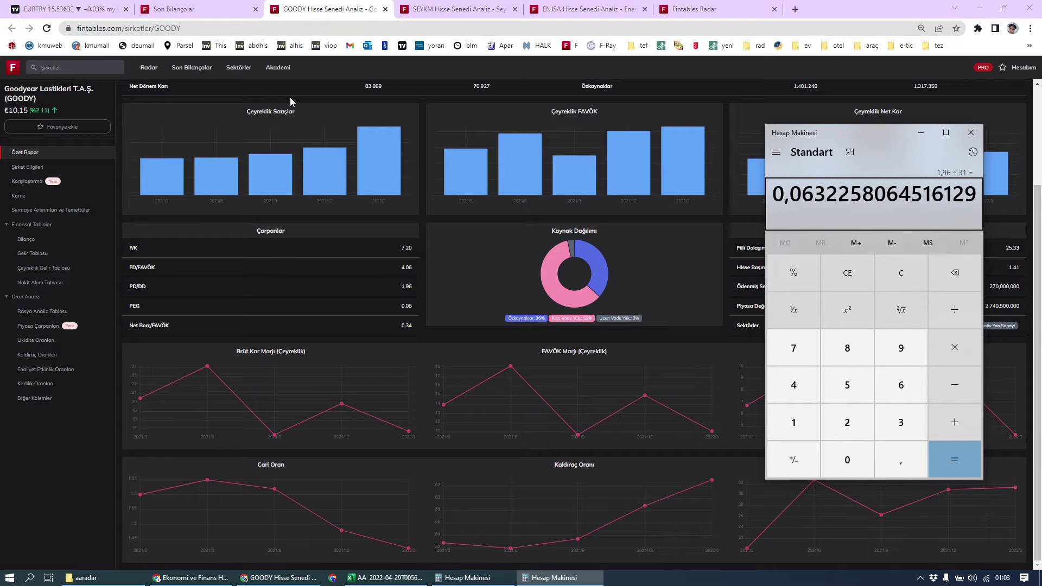
Switch to the Excel screening workbook, look through the company rows in Sayfa1 and search the sheet for goody
{"action": "left_click", "coordinate": [386, 578]}
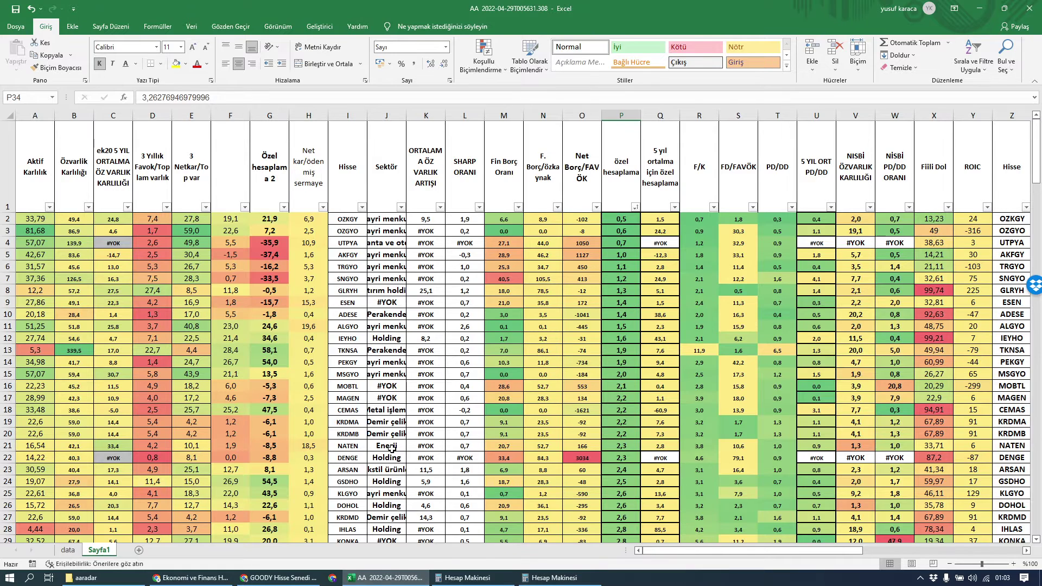
{"action": "scroll", "coordinate": [363, 418], "scroll_direction": "down", "scroll_amount": 5}
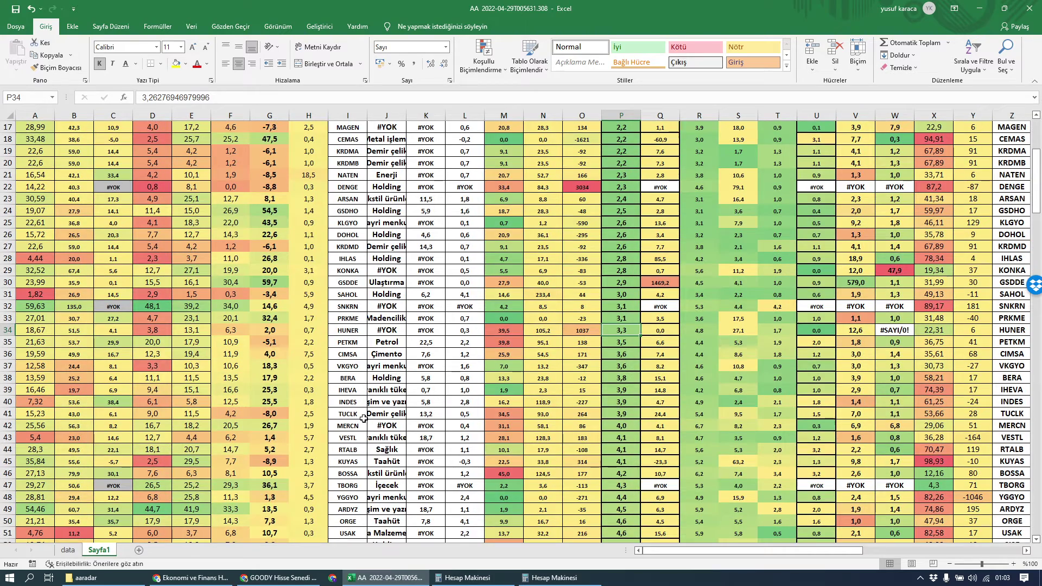
{"action": "scroll", "coordinate": [614, 448], "scroll_direction": "down", "scroll_amount": 5}
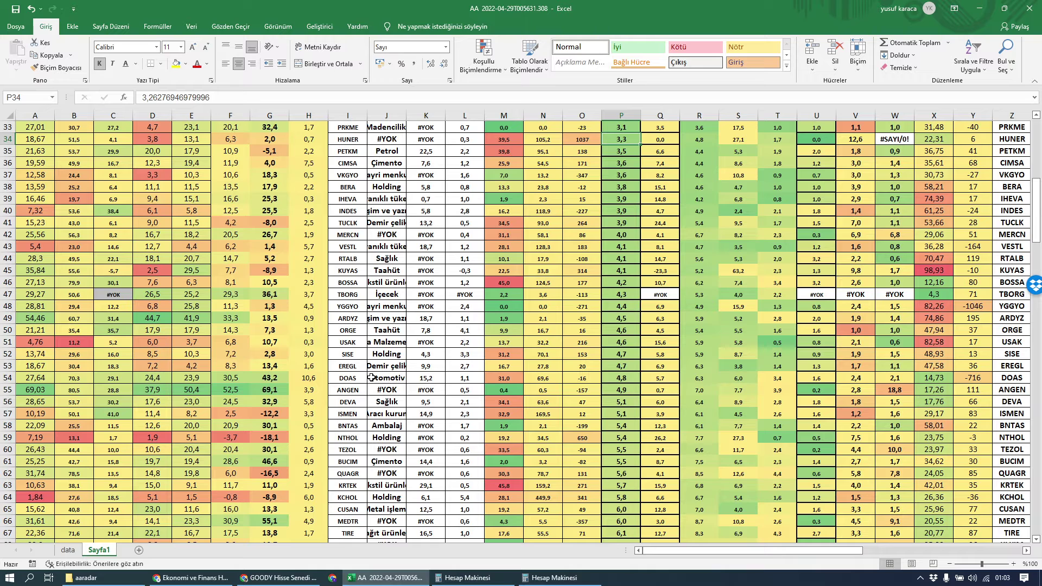
{"action": "left_click", "coordinate": [355, 400]}
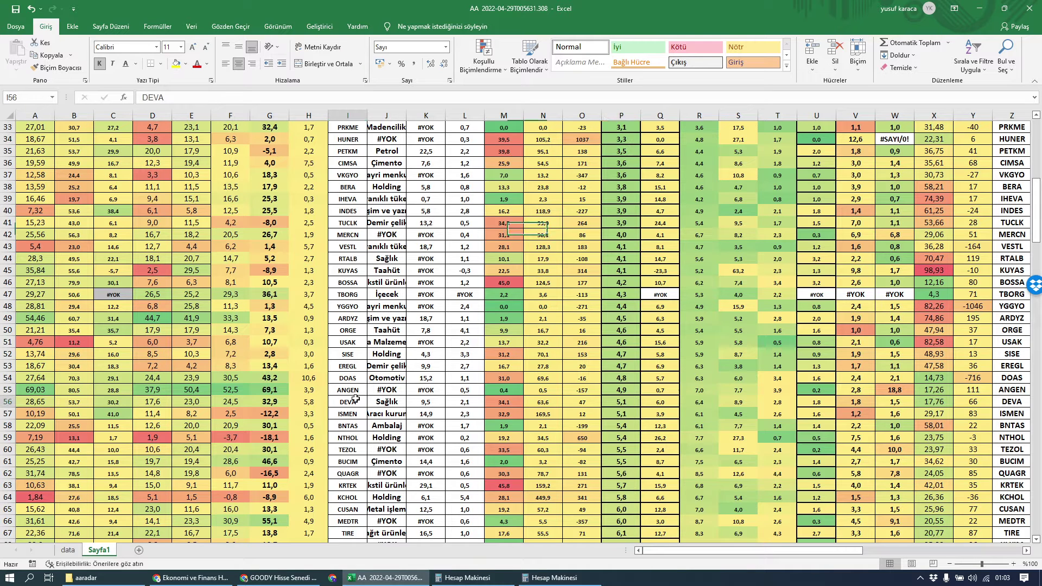
{"action": "key", "text": "ctrl+f"}
{"action": "type", "text": "g"}
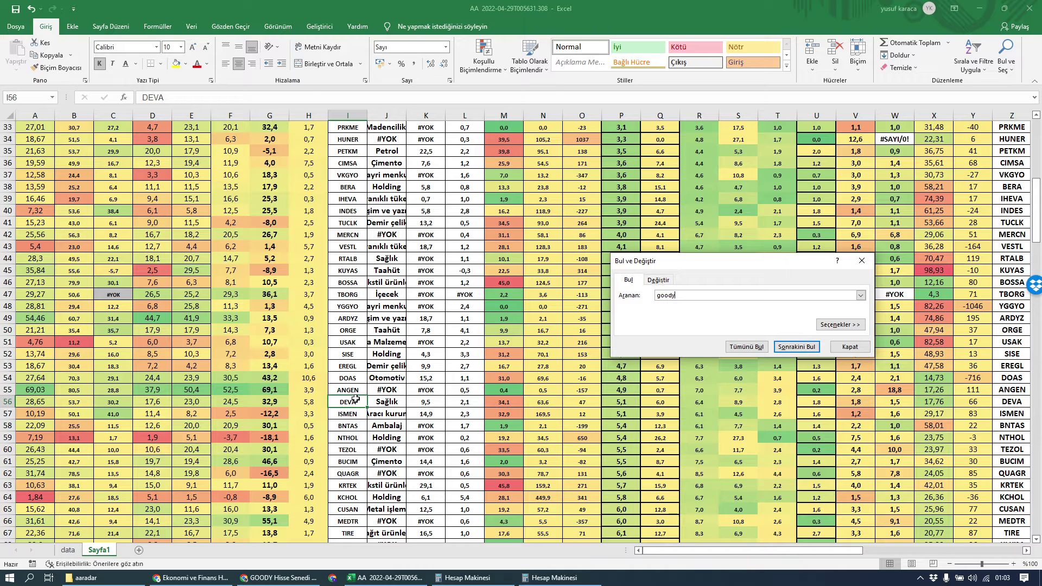
{"action": "type", "text": "oody"}
{"action": "key", "text": "Return"}
{"action": "key", "text": "Return"}
{"action": "left_click", "coordinate": [861, 261]}
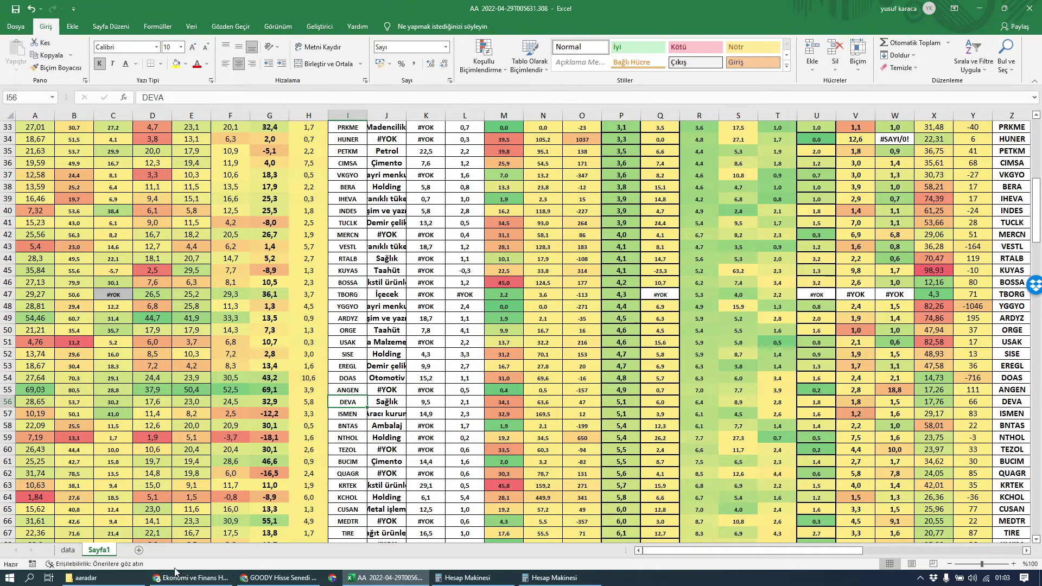
Return to Chrome, close the calculator, open GWIND from the Son Bilançolar list and examine its multiples, charts and Özkaynak Karlılığı
{"action": "left_click", "coordinate": [380, 581]}
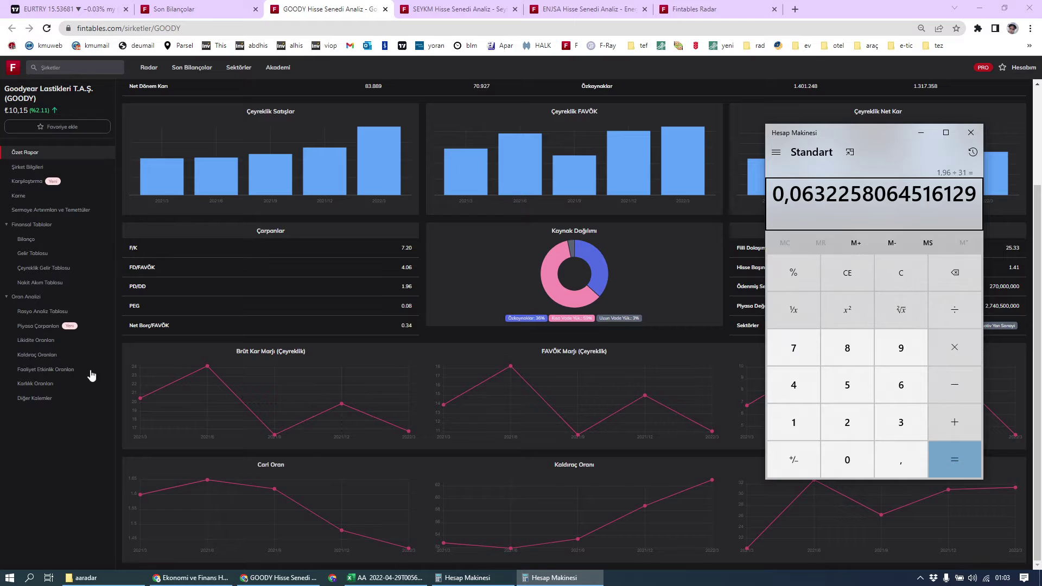
{"action": "left_click", "coordinate": [970, 132]}
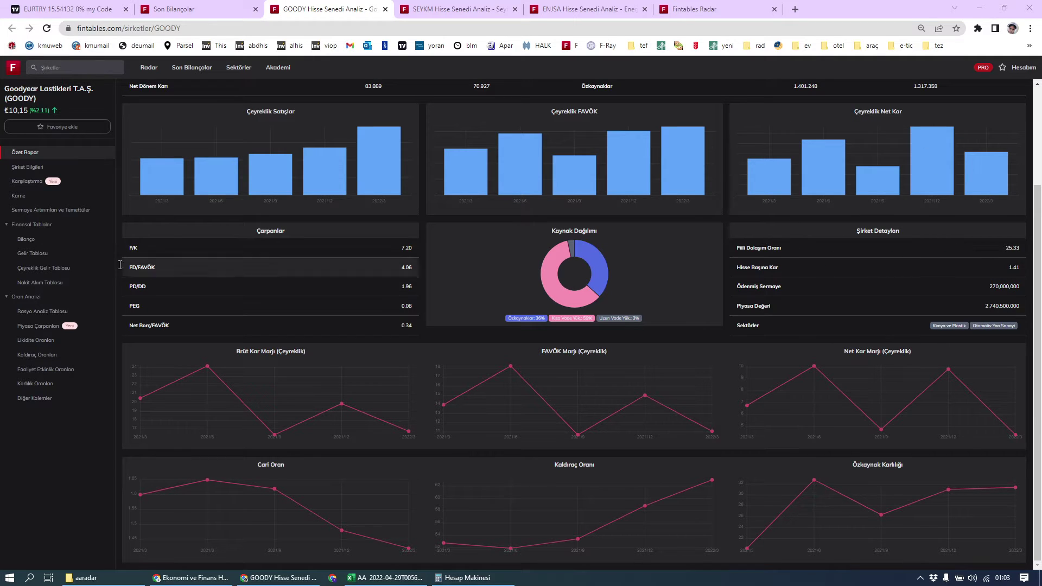
{"action": "left_click", "coordinate": [187, 10]}
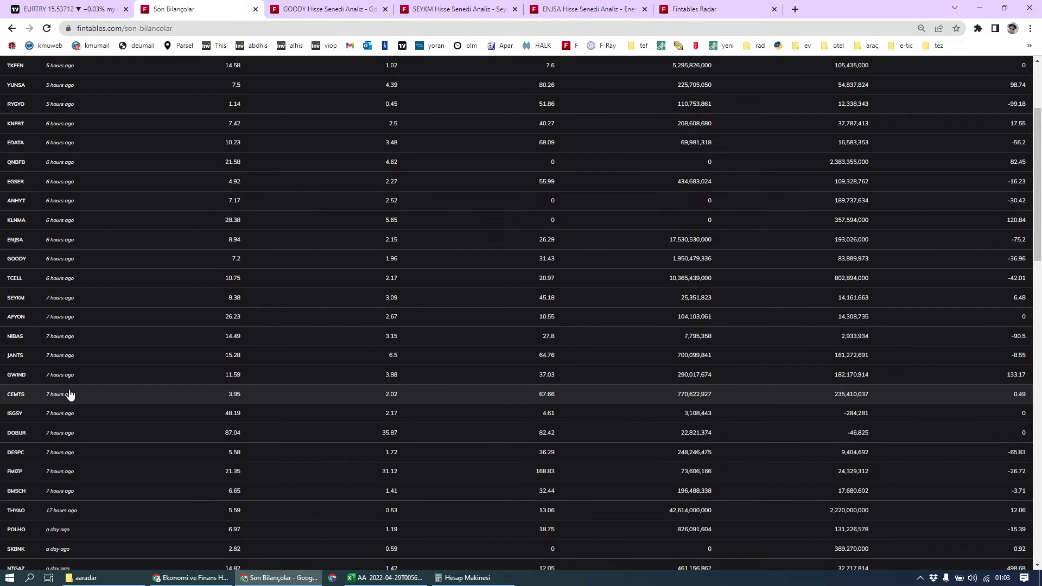
{"action": "left_click", "coordinate": [101, 385]}
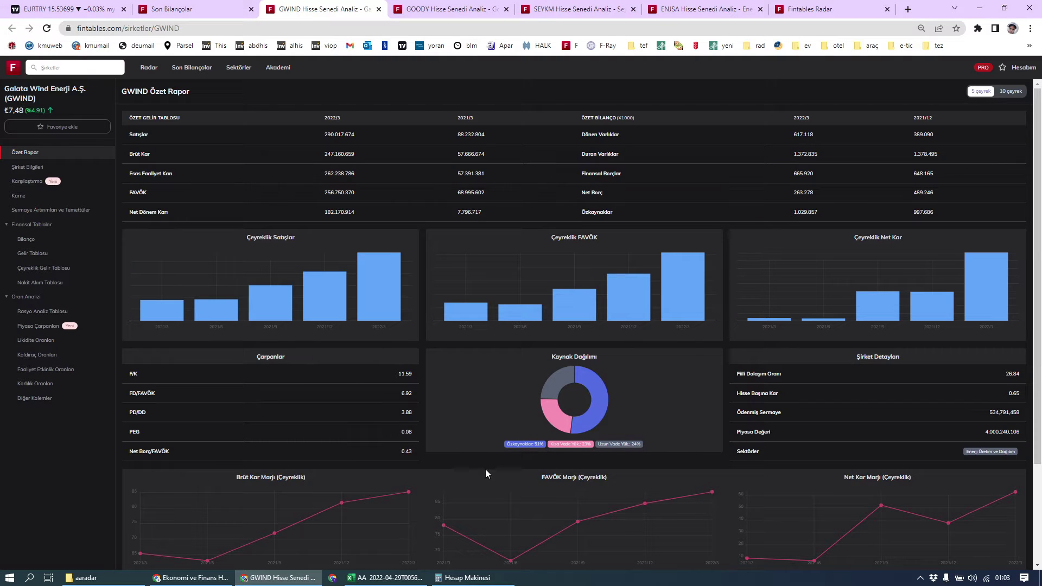
{"action": "scroll", "coordinate": [396, 428], "scroll_direction": "down", "scroll_amount": 3}
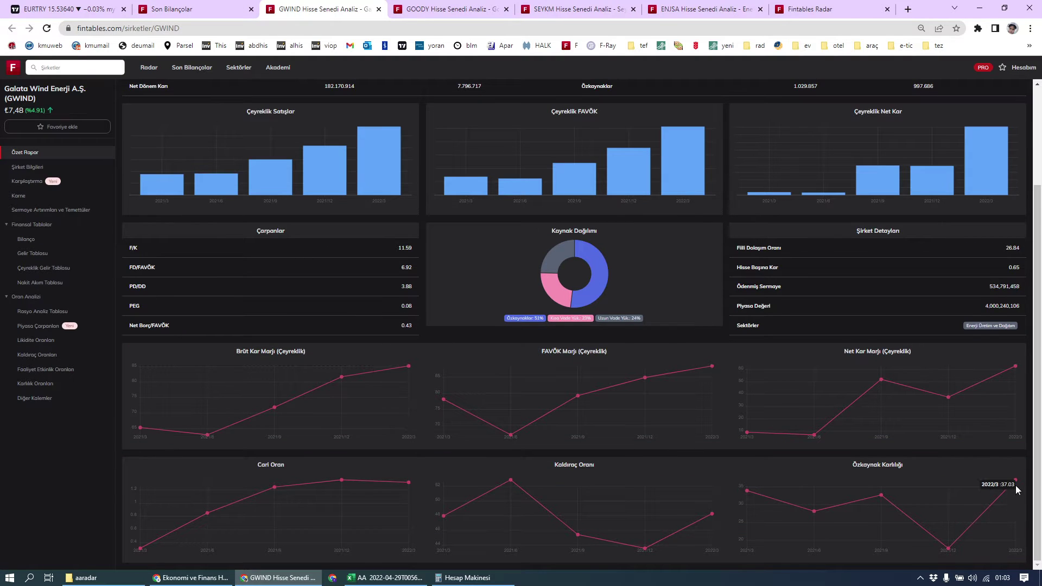
{"action": "scroll", "coordinate": [423, 396], "scroll_direction": "up", "scroll_amount": 3}
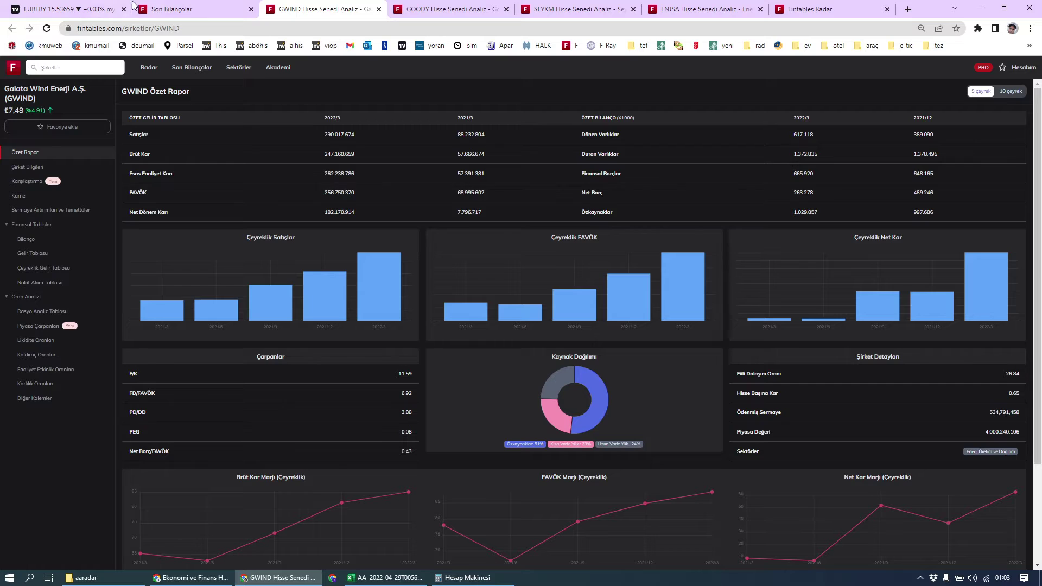
Return to the Son Bilançolar list, open EGSER and examine its summary report, multiples and latest Özkaynak Karlılığı
{"action": "left_click", "coordinate": [186, 8]}
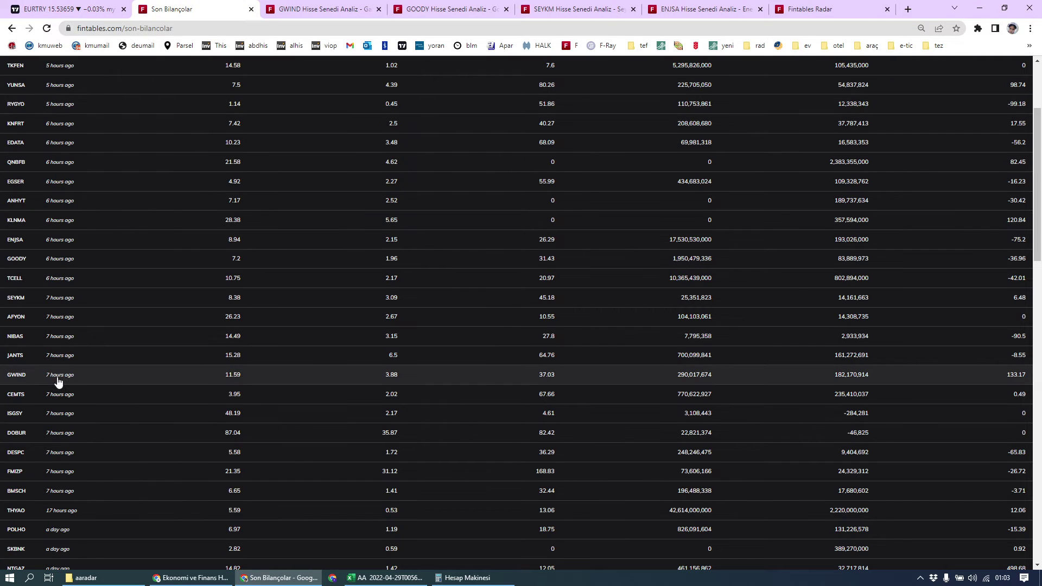
{"action": "mouse_move", "coordinate": [59, 382]}
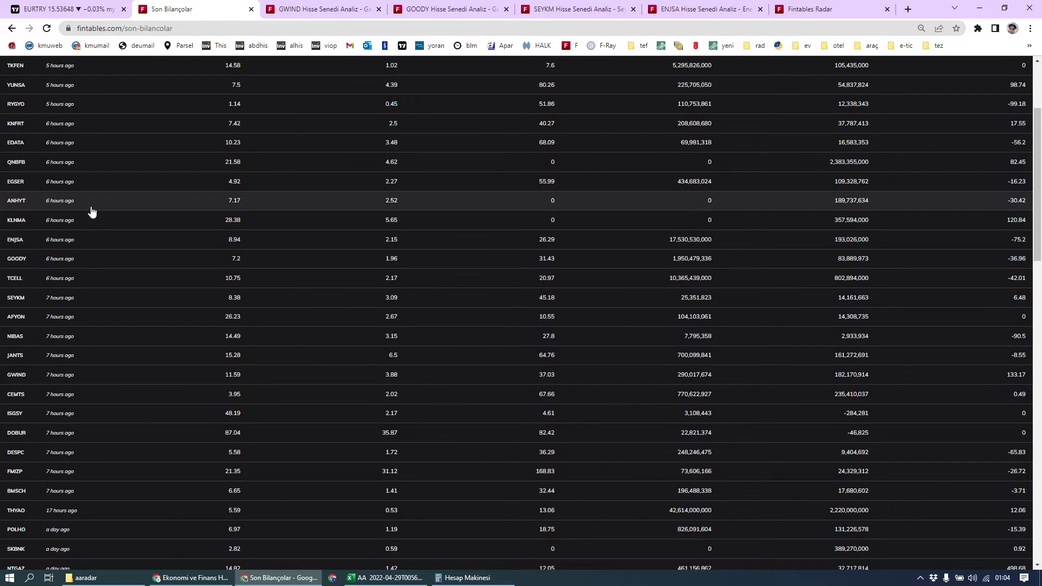
{"action": "left_click", "coordinate": [97, 188]}
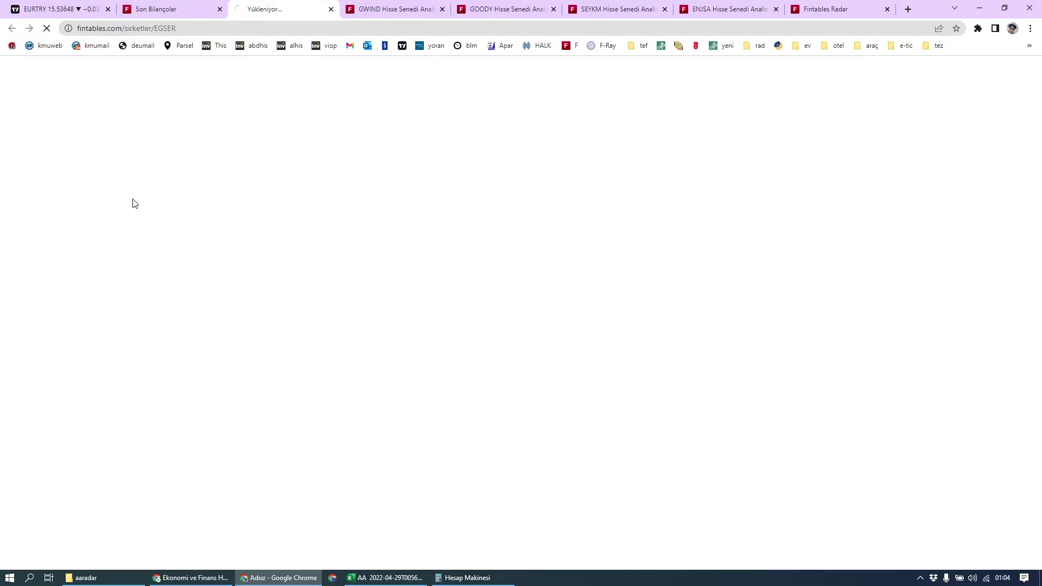
{"action": "scroll", "coordinate": [501, 441], "scroll_direction": "down", "scroll_amount": 2}
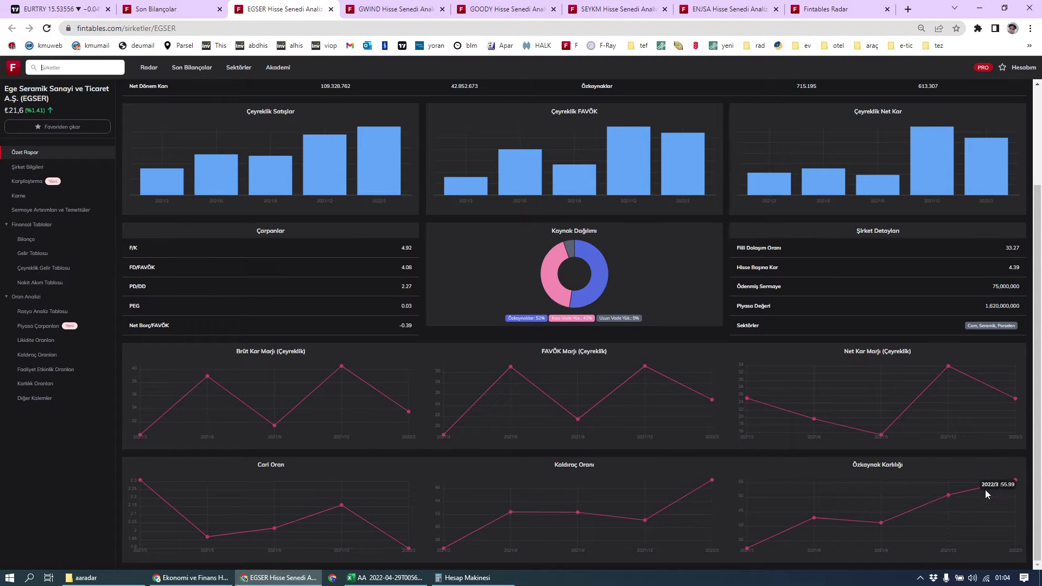
{"action": "scroll", "coordinate": [362, 304], "scroll_direction": "up", "scroll_amount": 2}
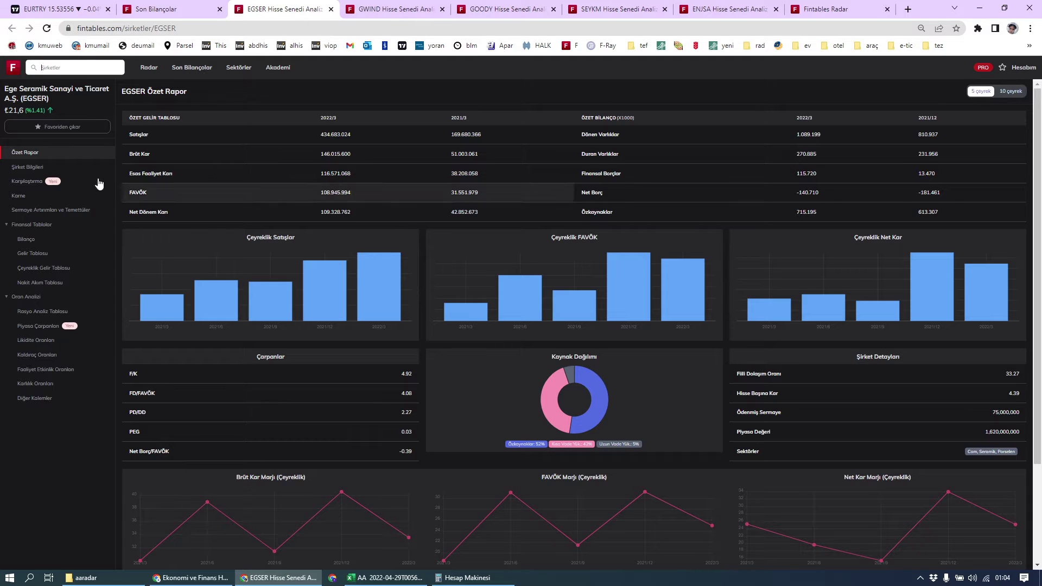
Return to the Son Bilançolar list, open KNFRT and examine its quarterly charts, multiples and Özkaynak Karlılığı trend
{"action": "left_click", "coordinate": [158, 17]}
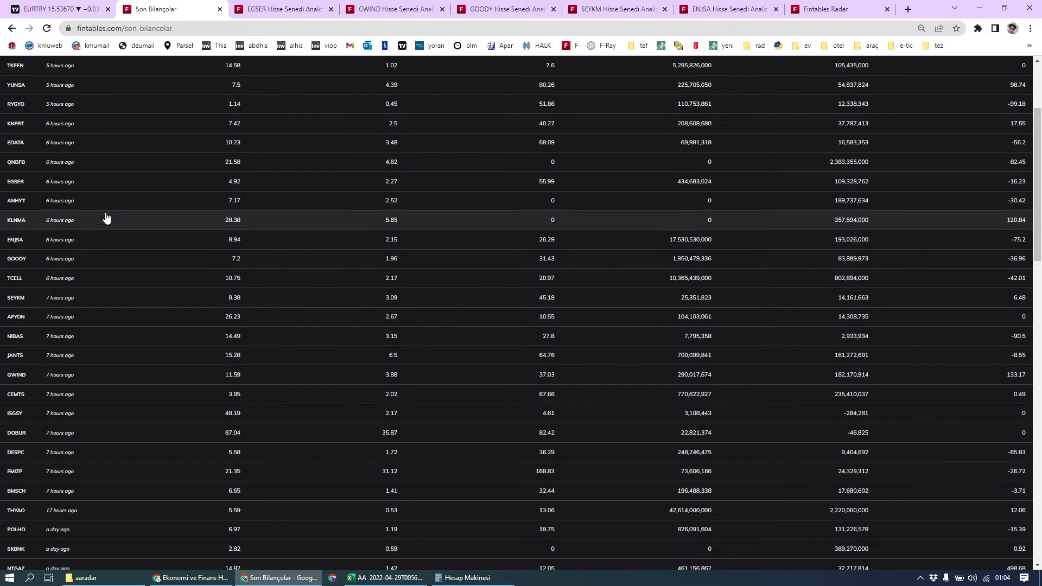
{"action": "left_click", "coordinate": [119, 129]}
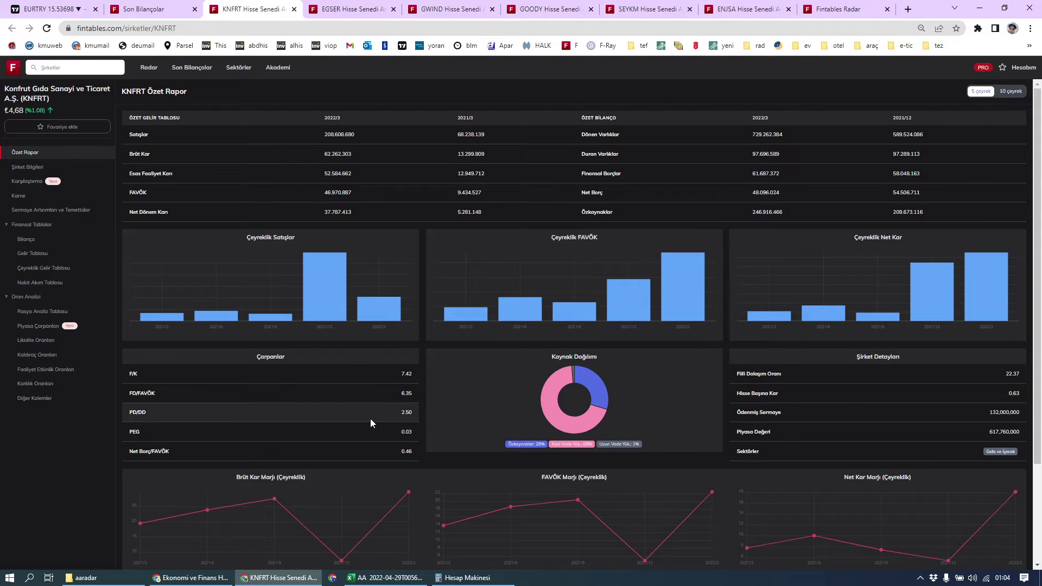
{"action": "mouse_move", "coordinate": [386, 308]}
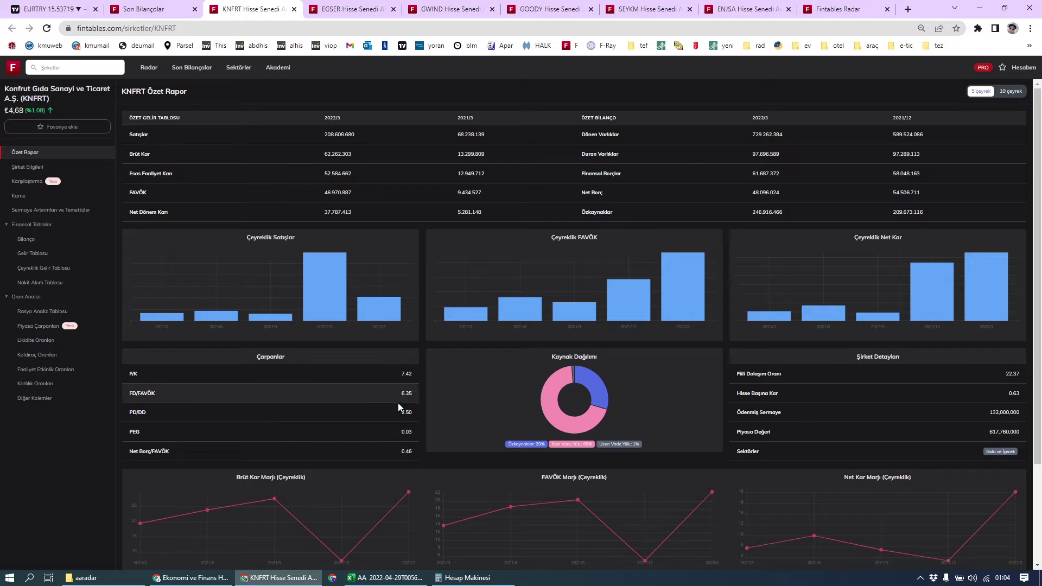
{"action": "scroll", "coordinate": [433, 419], "scroll_direction": "down", "scroll_amount": 2}
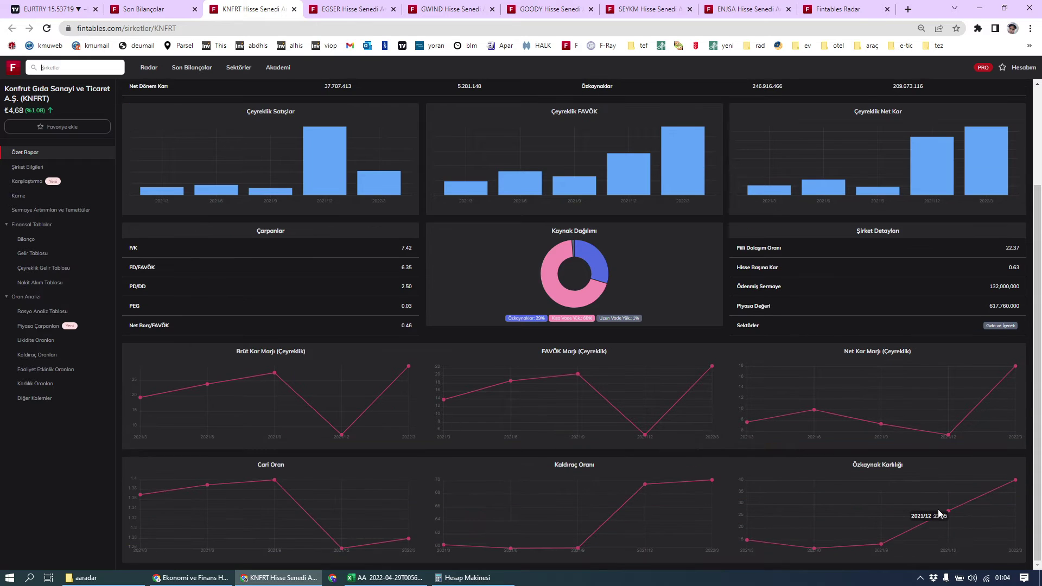
{"action": "mouse_move", "coordinate": [1001, 498]}
{"action": "scroll", "coordinate": [437, 376], "scroll_direction": "up", "scroll_amount": 2}
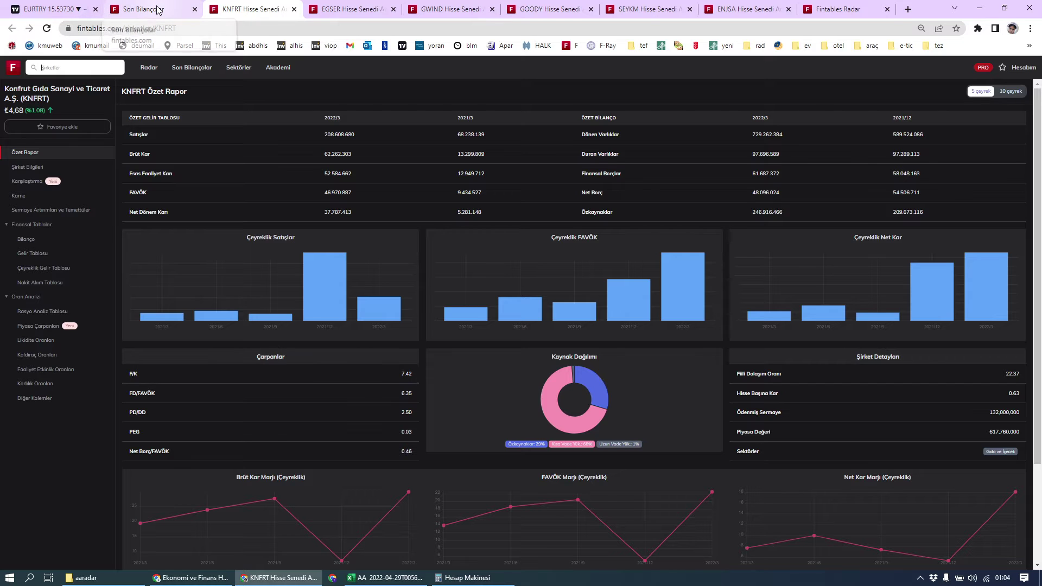
Open YUNSA from the Son Bilançolar list and examine its multiples, margin charts and latest Özkaynak Karlılığı
{"action": "left_click", "coordinate": [157, 9]}
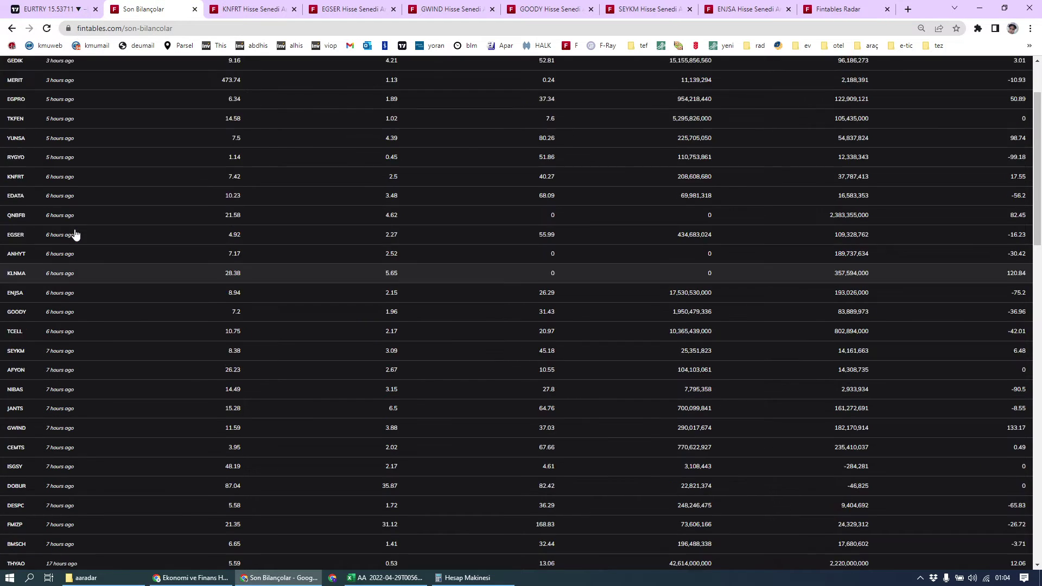
{"action": "scroll", "coordinate": [75, 235], "scroll_direction": "up", "scroll_amount": 2}
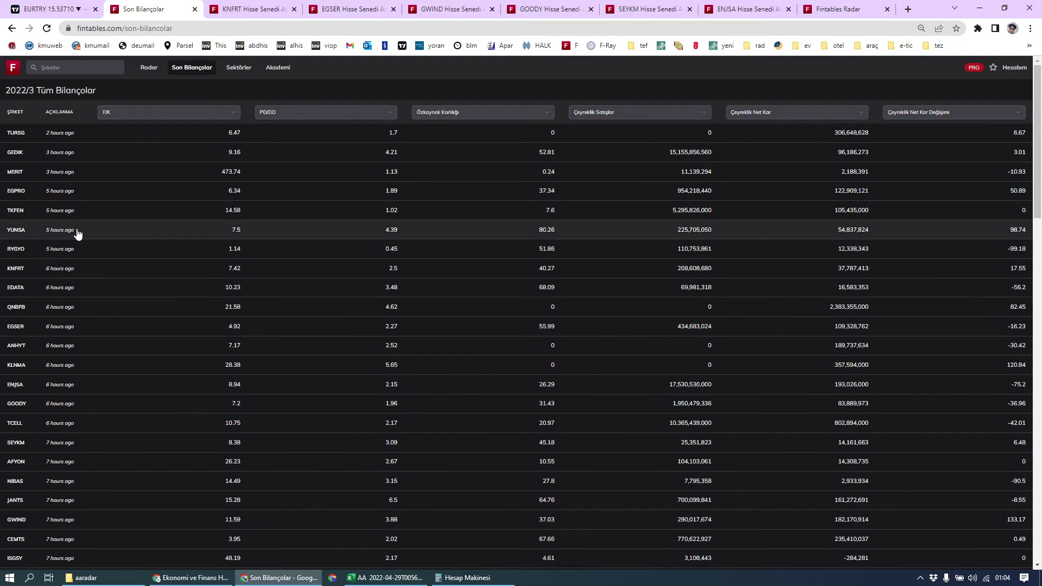
{"action": "left_click", "coordinate": [109, 235]}
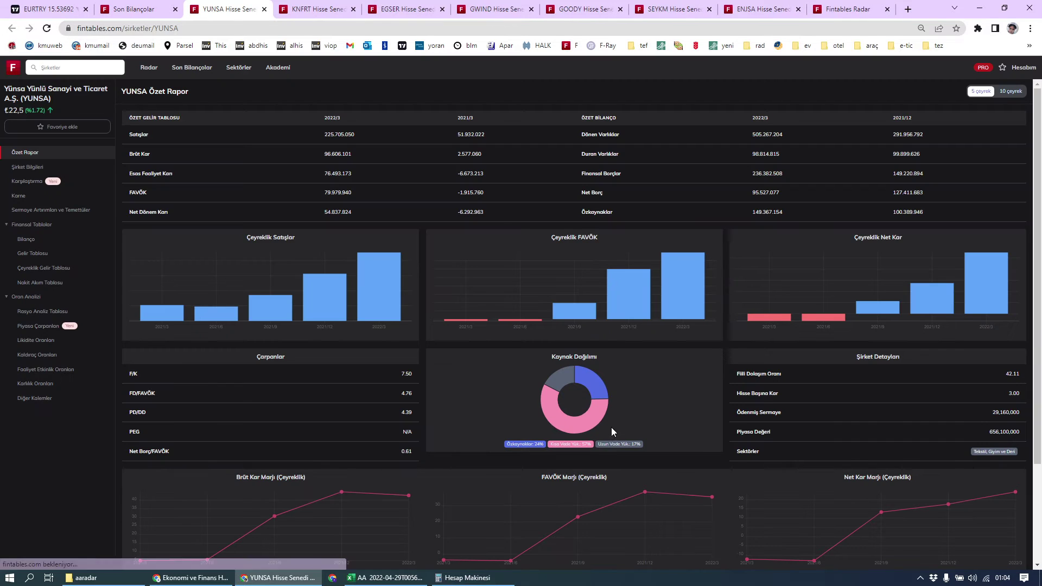
{"action": "scroll", "coordinate": [414, 413], "scroll_direction": "down", "scroll_amount": 2}
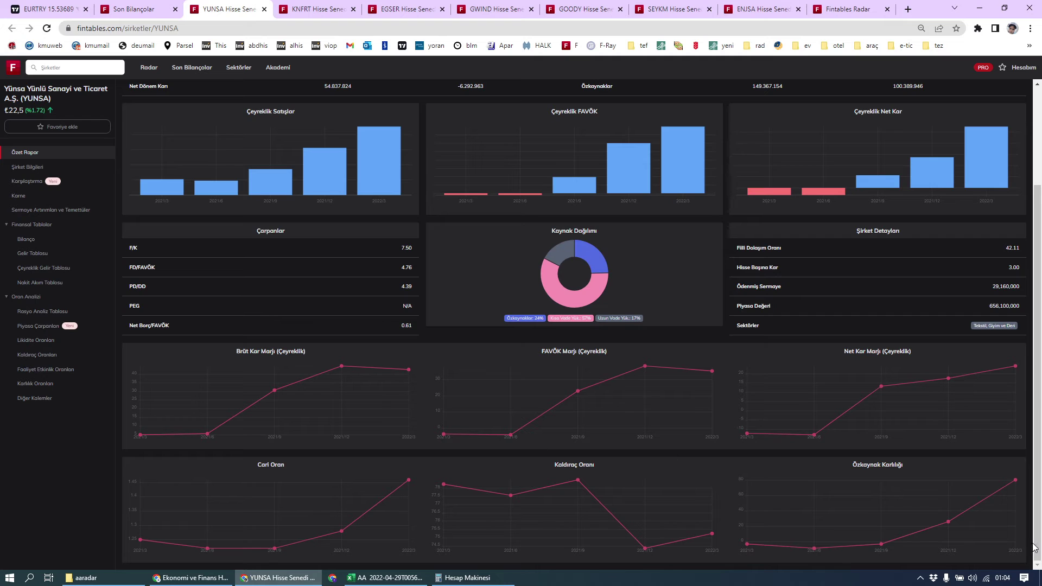
{"action": "mouse_move", "coordinate": [946, 541]}
In the Windows calculator, divide the YUNSA PD/DD of 4,39 by its latest return on equity, entered as 80, and return to its summary report
{"action": "key", "text": "XF86Calculator"}
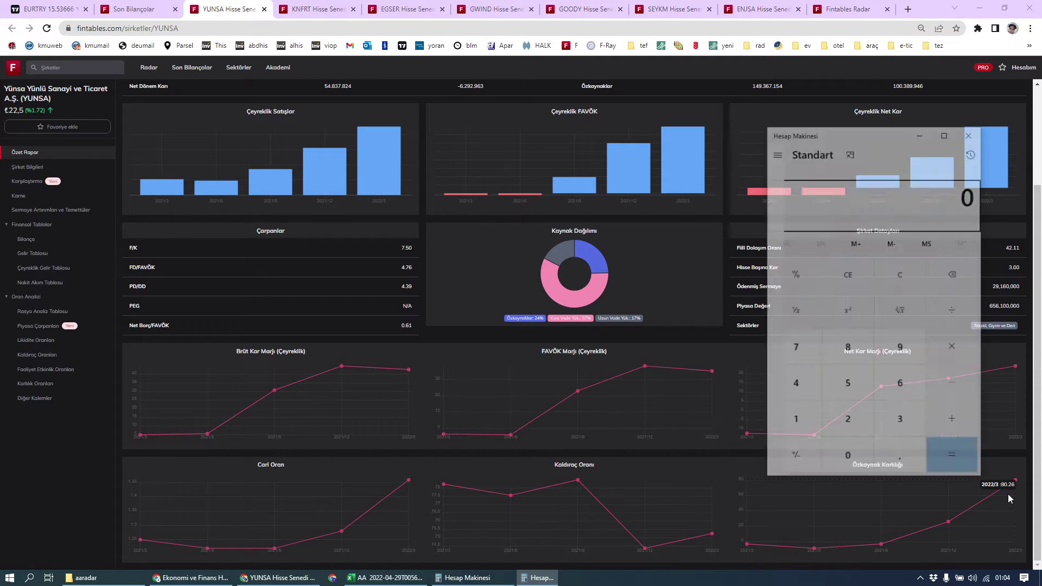
{"action": "type", "text": "4,39"}
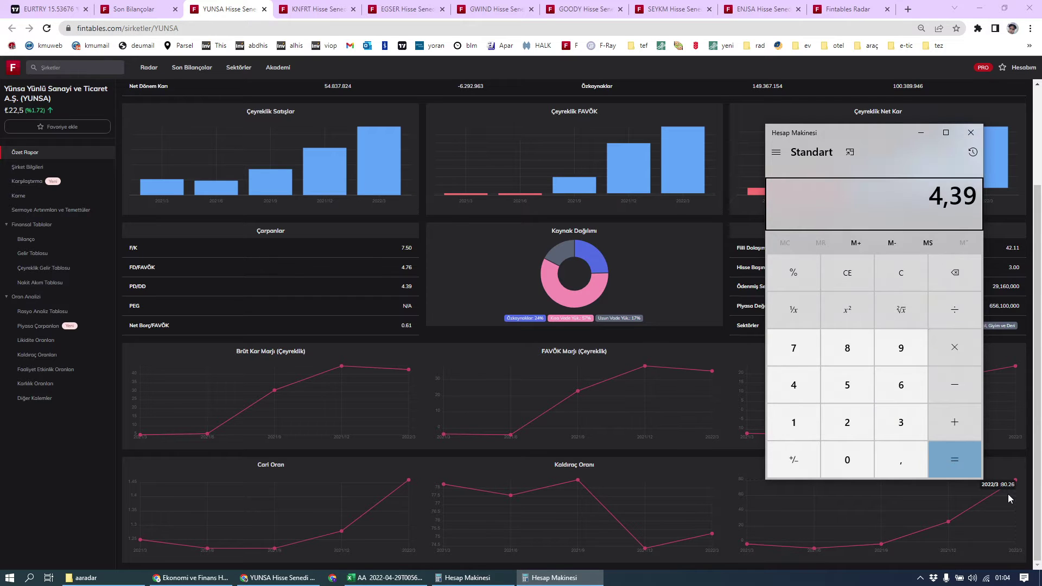
{"action": "key", "text": "slash"}
{"action": "type", "text": "80"}
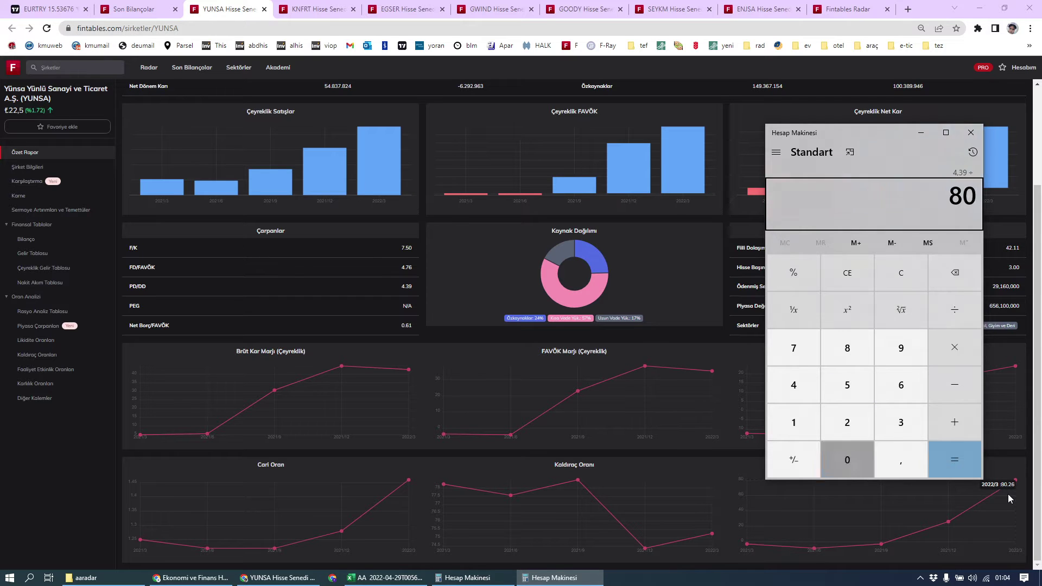
{"action": "key", "text": "Return"}
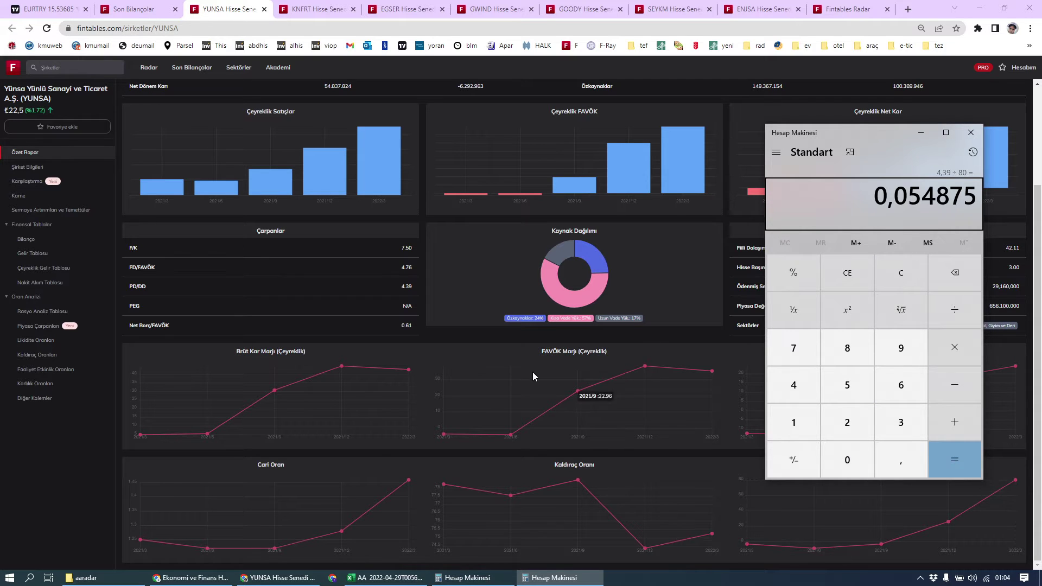
{"action": "left_click", "coordinate": [359, 292]}
{"action": "scroll", "coordinate": [370, 307], "scroll_direction": "up", "scroll_amount": 3}
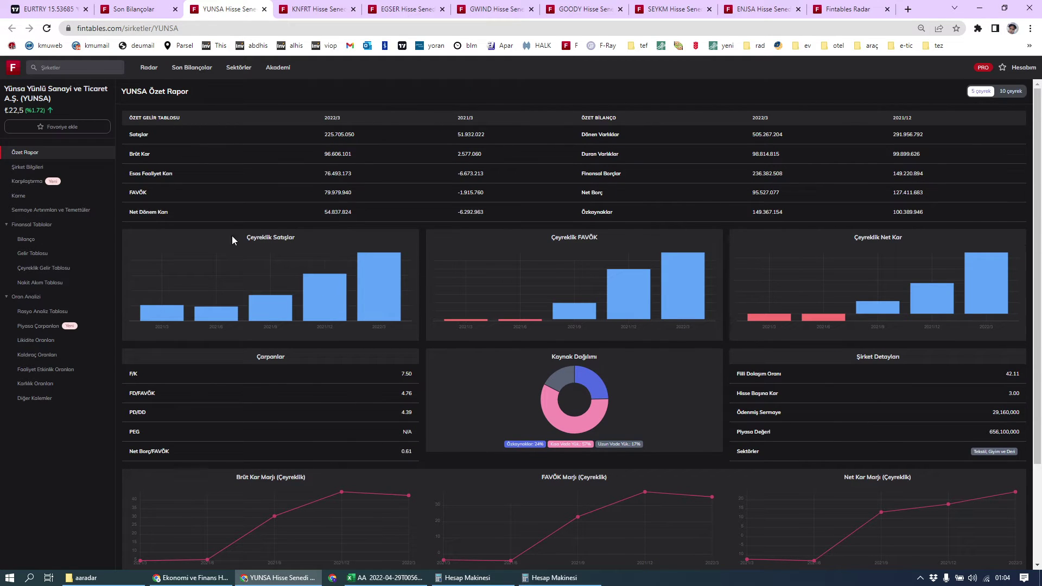
Return to the Son Bilançolar list, open EGPRO and examine its quarterly charts, multiples and latest Özkaynak Karlılığı
{"action": "left_click", "coordinate": [135, 10]}
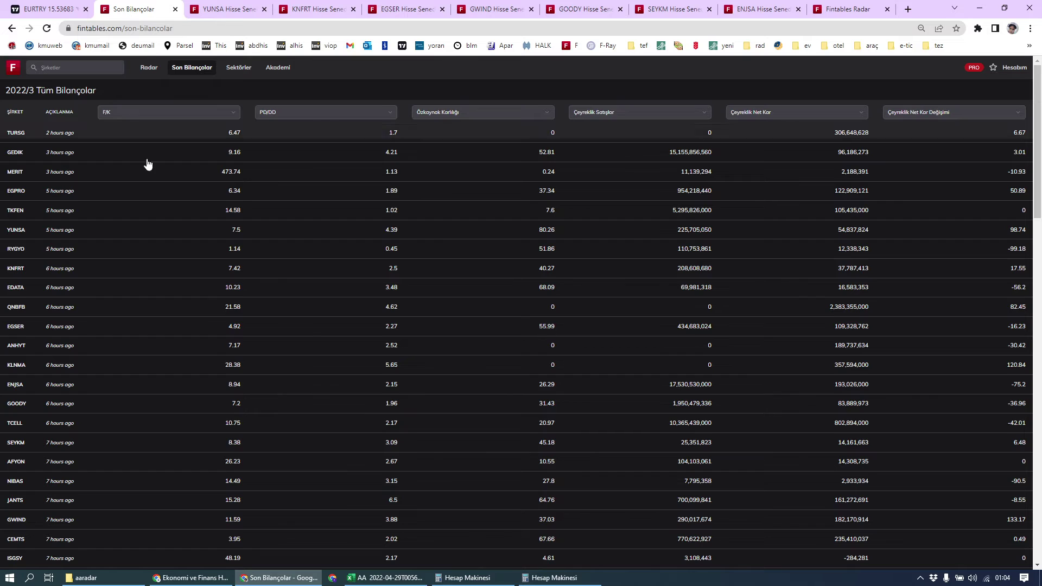
{"action": "left_click", "coordinate": [214, 10]}
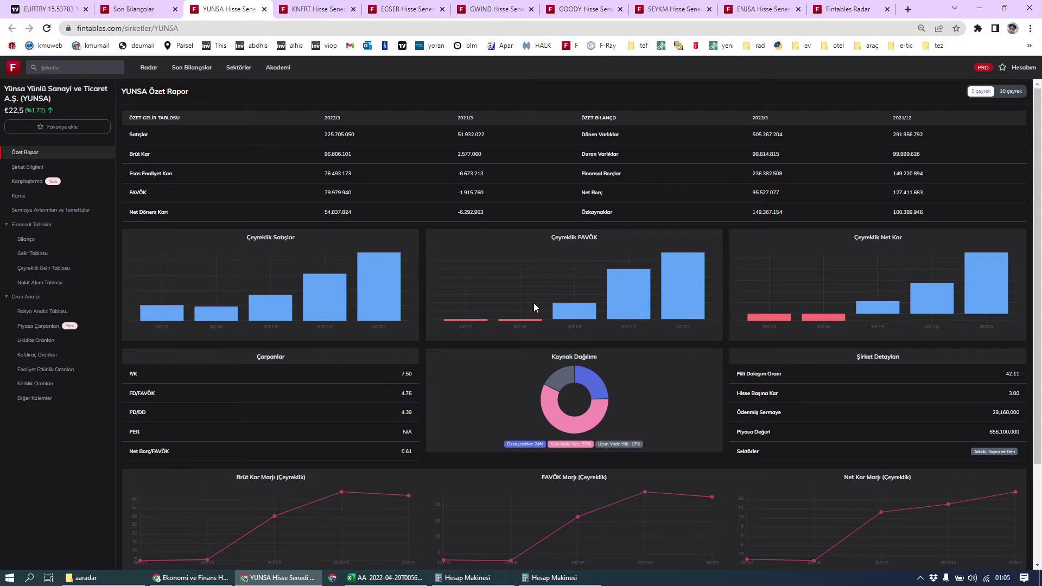
{"action": "left_click", "coordinate": [157, 9]}
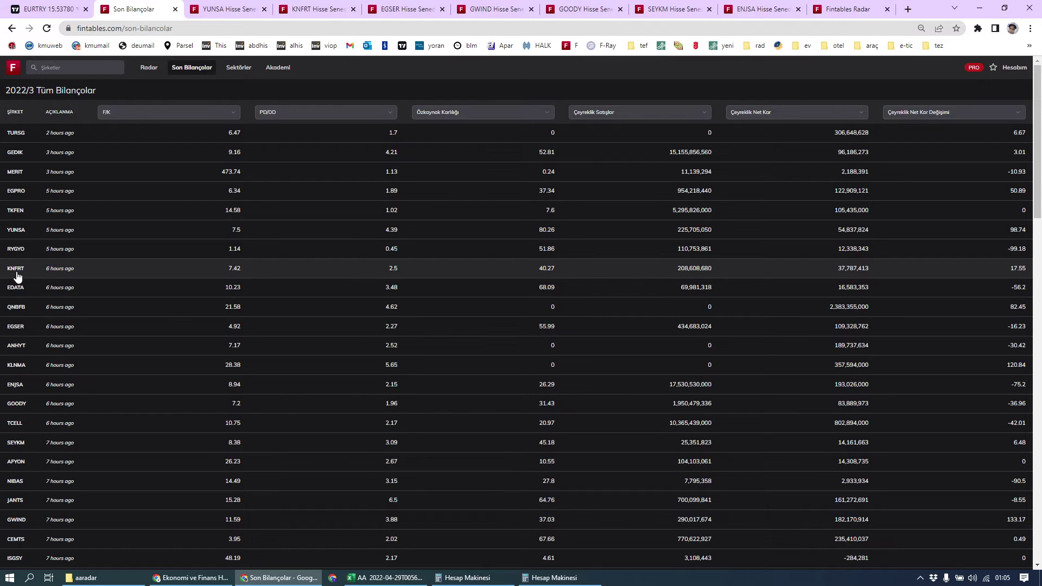
{"action": "left_click", "coordinate": [40, 196]}
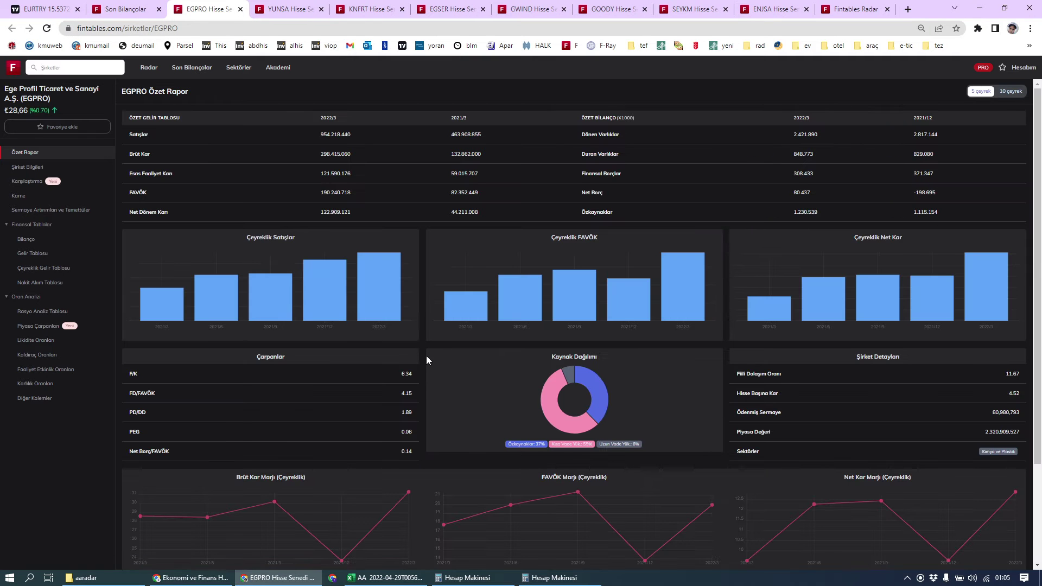
{"action": "scroll", "coordinate": [391, 407], "scroll_direction": "down", "scroll_amount": 3}
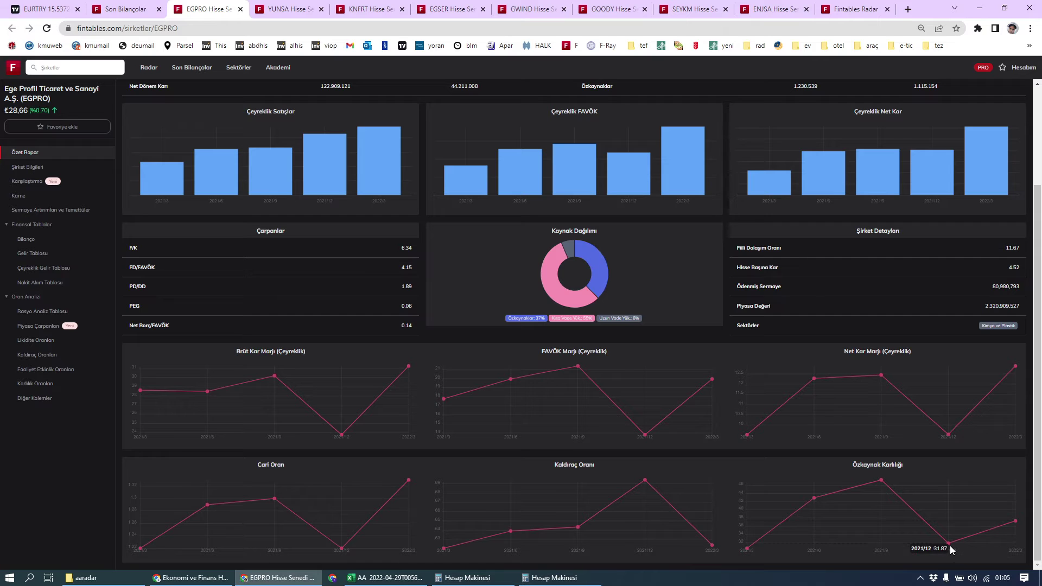
{"action": "mouse_move", "coordinate": [1010, 529]}
In the Windows calculator, divide the EGPRO PD/DD of 1,89 by its latest return on equity, entered as 37, and close the calculator
{"action": "key", "text": "XF86Calculator"}
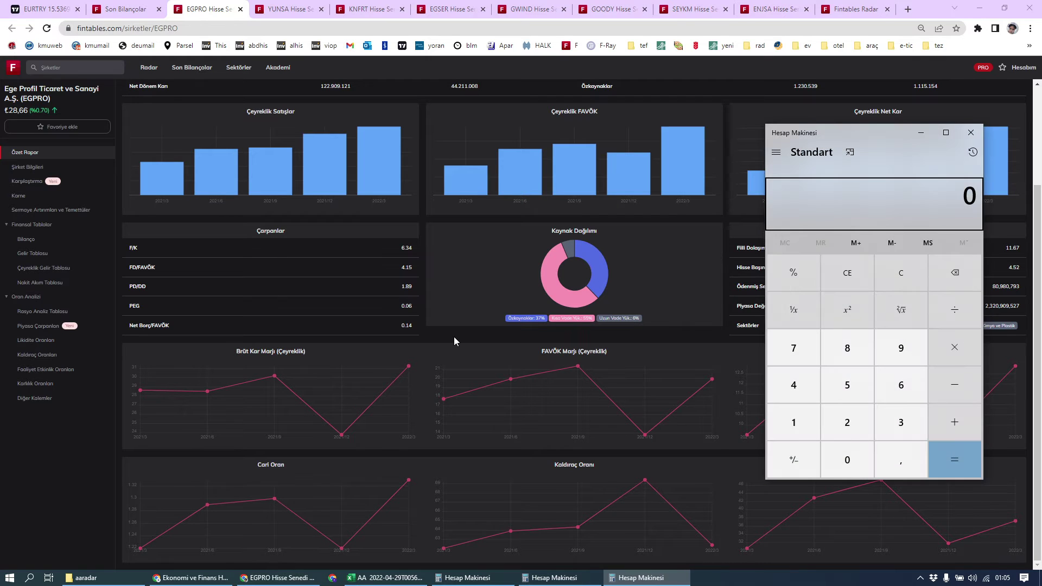
{"action": "type", "text": "1,89 ÷ 37"}
{"action": "key", "text": "Return"}
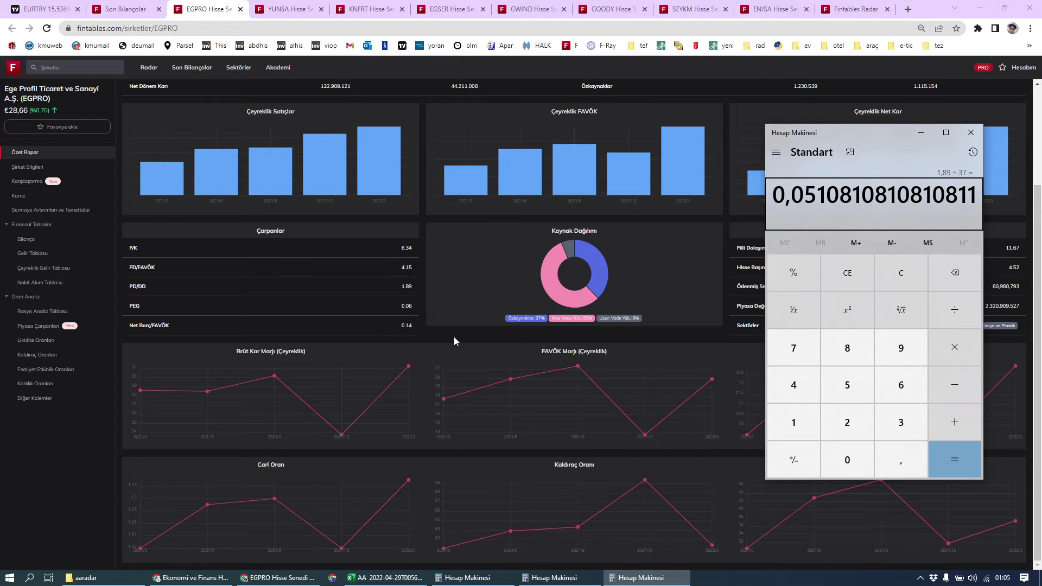
{"action": "left_click", "coordinate": [970, 135]}
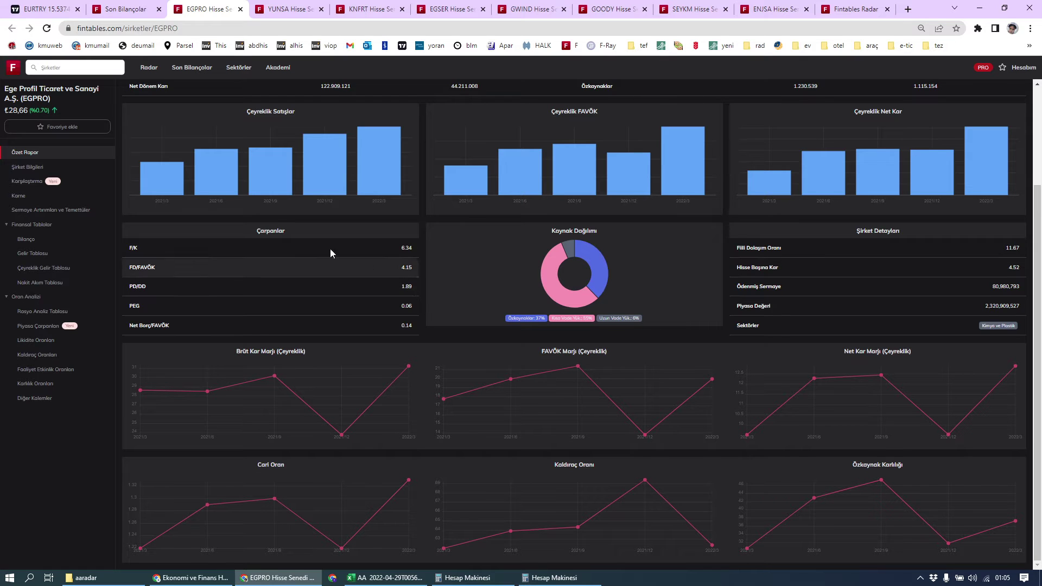
Switch to the TradingView chart, load the BIST symbol YUNSA and examine its price history and indicators
{"action": "left_click", "coordinate": [284, 11]}
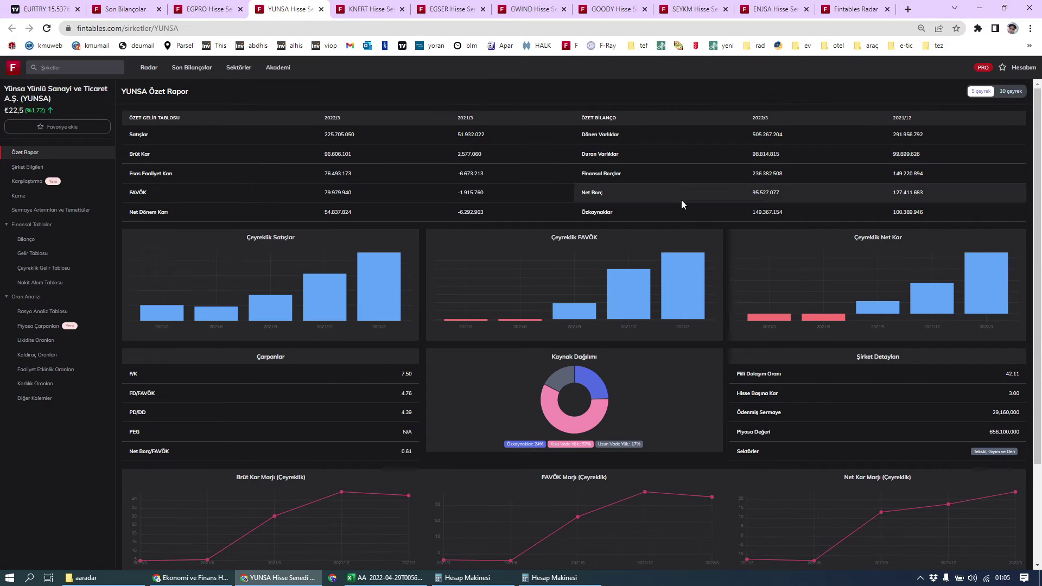
{"action": "left_click", "coordinate": [46, 15]}
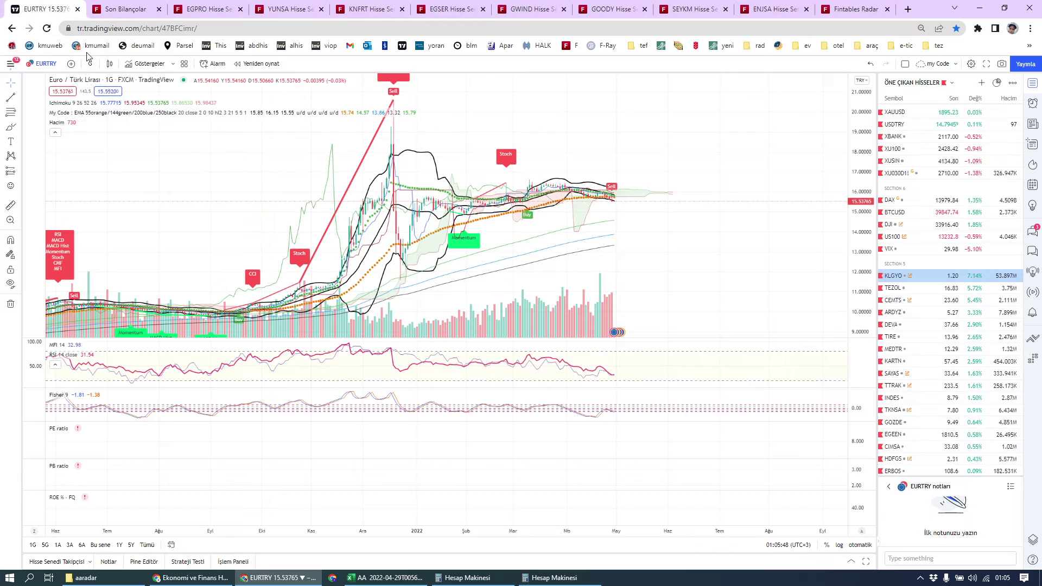
{"action": "type", "text": "YUNSA"}
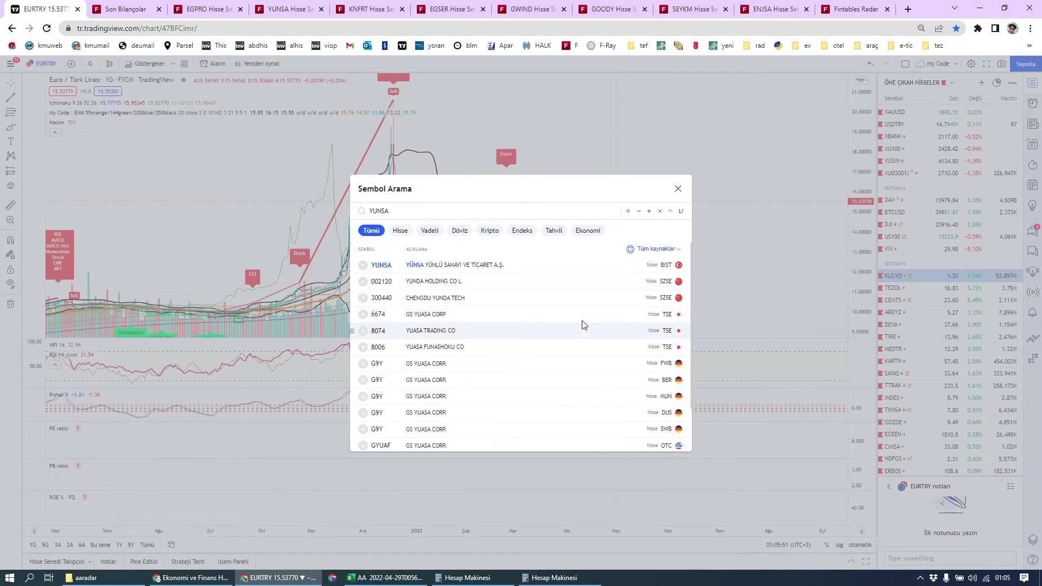
{"action": "left_click", "coordinate": [519, 266]}
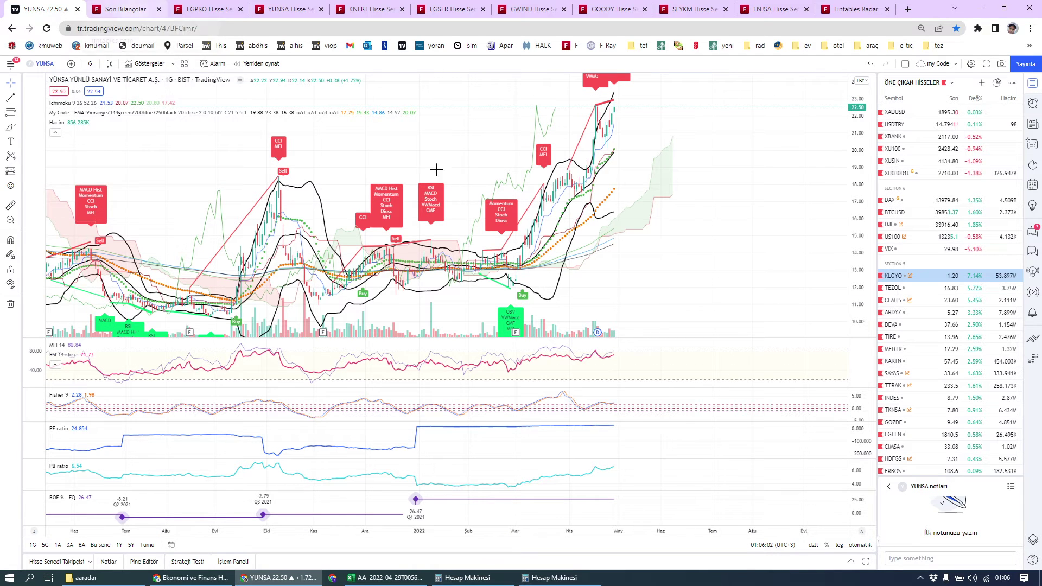
{"action": "left_click_drag", "start_coordinate": [668, 297], "coordinate": [718, 286]}
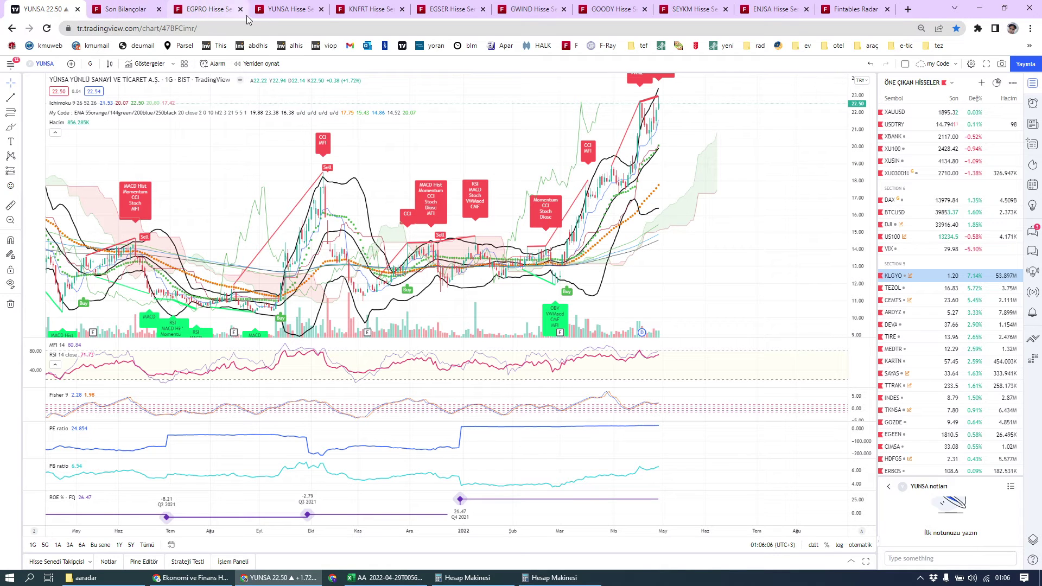
Go back to the YUNSA report on Fintables and review its quarterly sales, FAVÖK, net profit and margin charts
{"action": "left_click", "coordinate": [287, 10]}
{"action": "scroll", "coordinate": [695, 370], "scroll_direction": "down", "scroll_amount": 2}
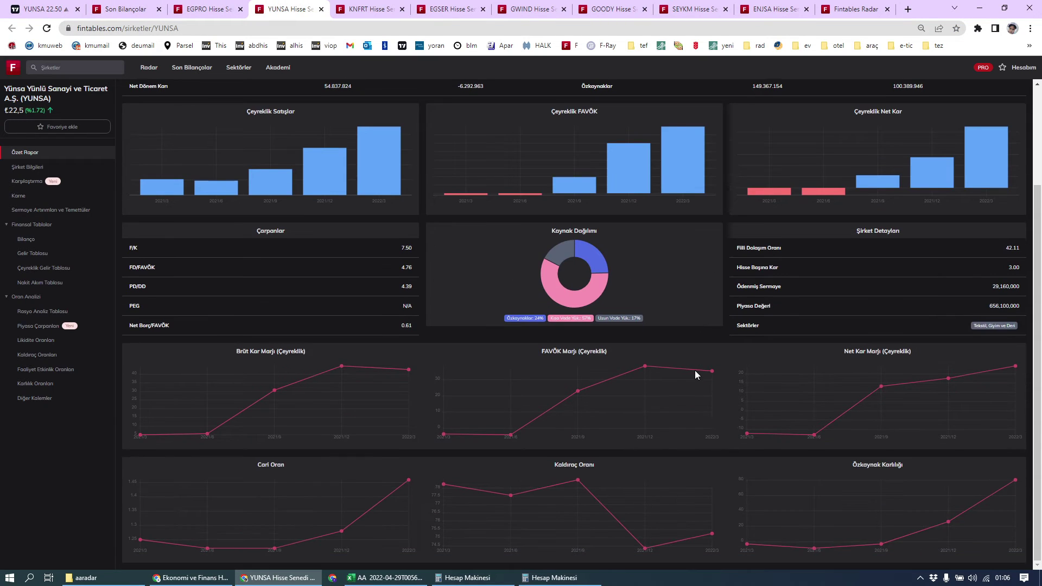
{"action": "scroll", "coordinate": [682, 383], "scroll_direction": "up", "scroll_amount": 2}
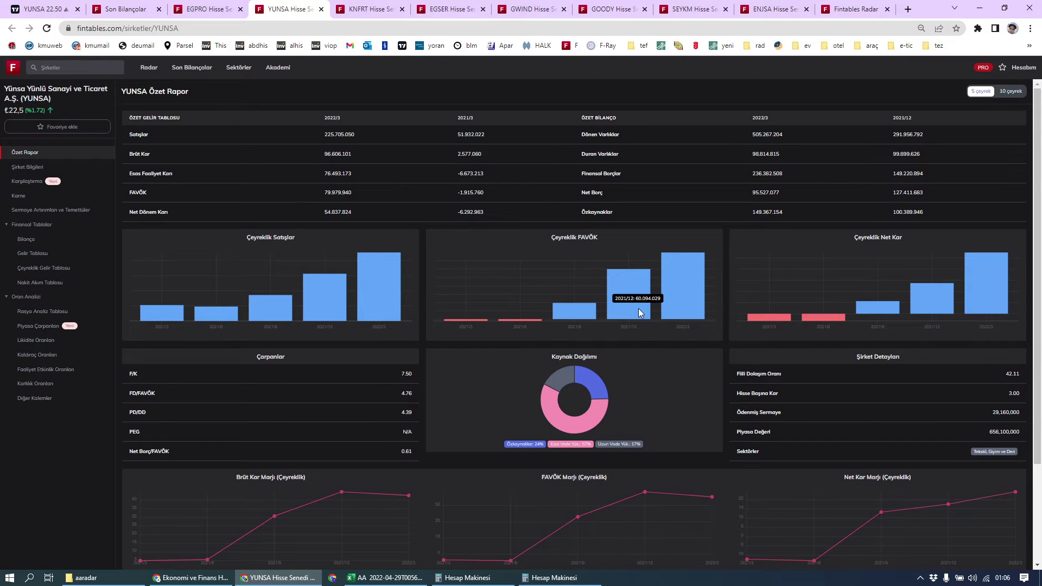
{"action": "scroll", "coordinate": [640, 313], "scroll_direction": "down", "scroll_amount": 3}
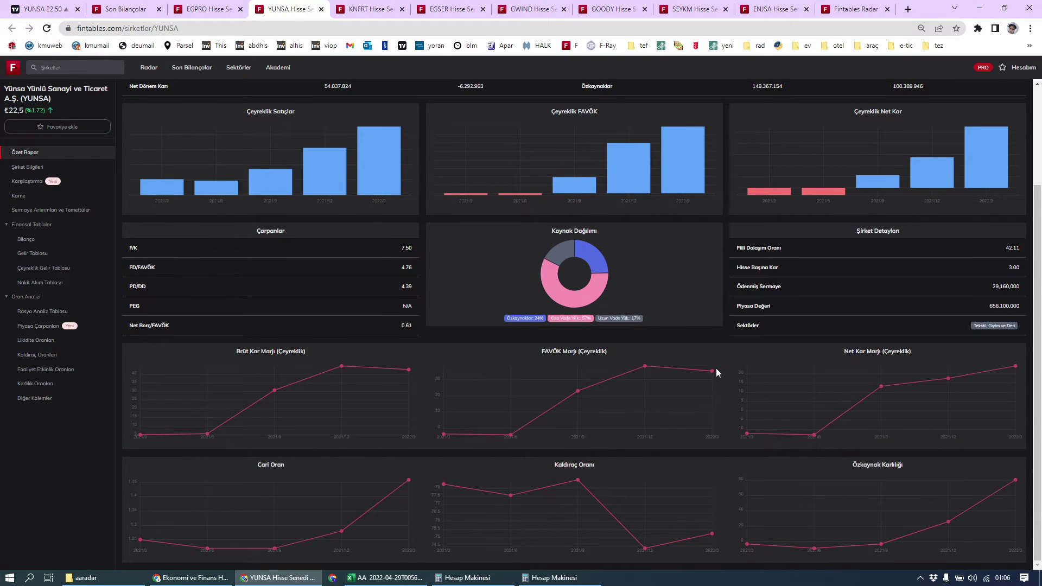
{"action": "scroll", "coordinate": [406, 351], "scroll_direction": "up", "scroll_amount": 3}
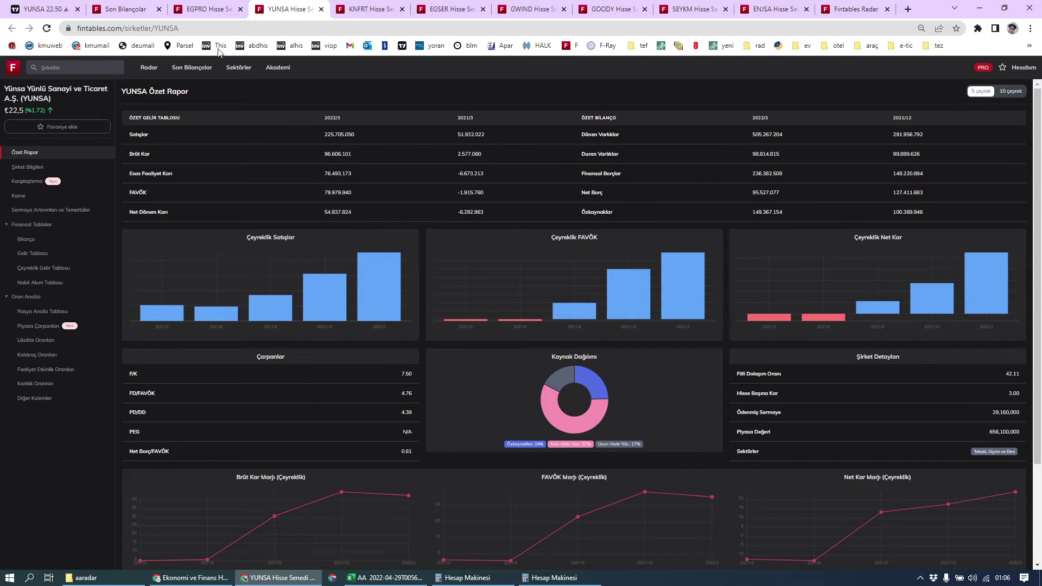
Close all the company report pages and the Fintables Radar page, and look further down the Son Bilançolar list
{"action": "left_click", "coordinate": [323, 10]}
{"action": "left_click", "coordinate": [323, 10]}
{"action": "left_click", "coordinate": [322, 11]}
{"action": "left_click", "coordinate": [322, 10]}
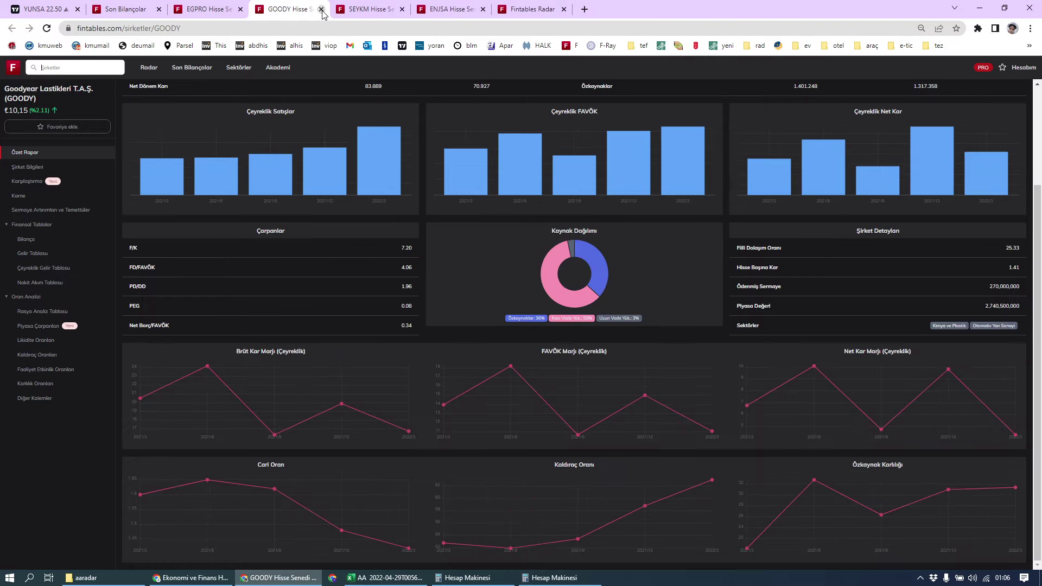
{"action": "left_click", "coordinate": [322, 11]}
{"action": "left_click", "coordinate": [322, 10]}
{"action": "left_click", "coordinate": [322, 10]}
{"action": "left_click", "coordinate": [322, 11]}
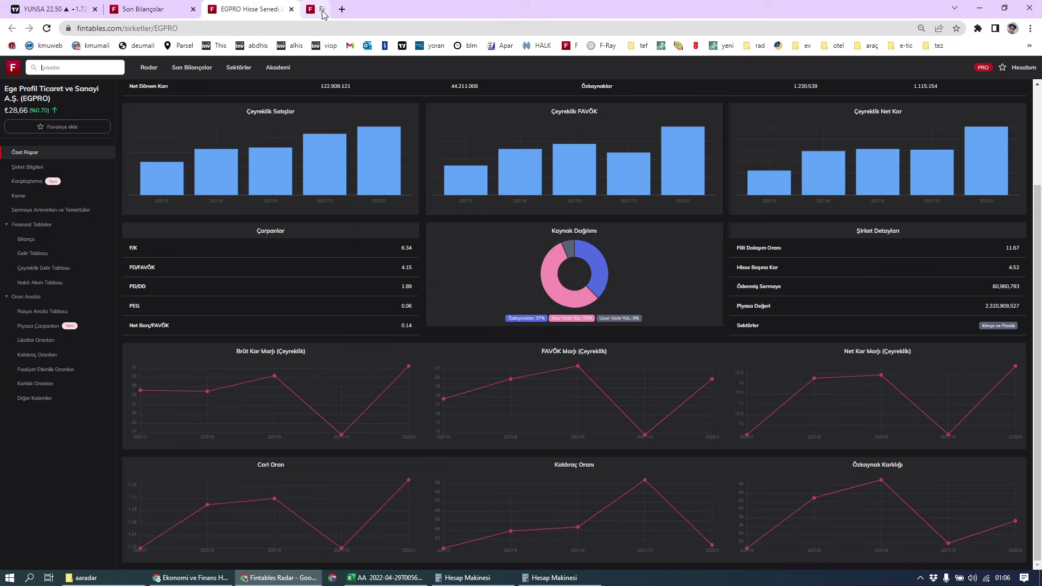
{"action": "left_click", "coordinate": [321, 11]}
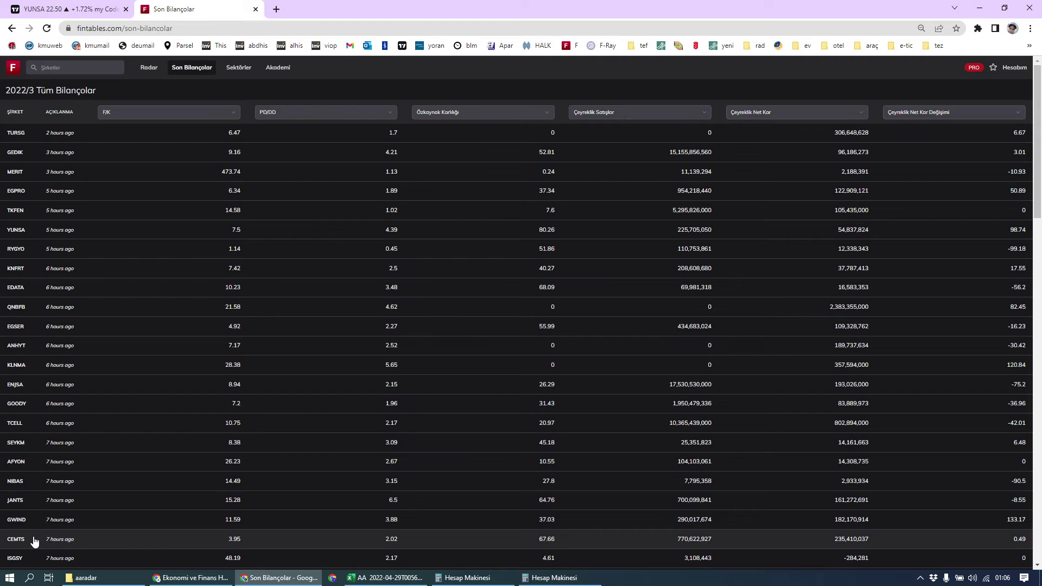
{"action": "scroll", "coordinate": [88, 472], "scroll_direction": "down", "scroll_amount": 3}
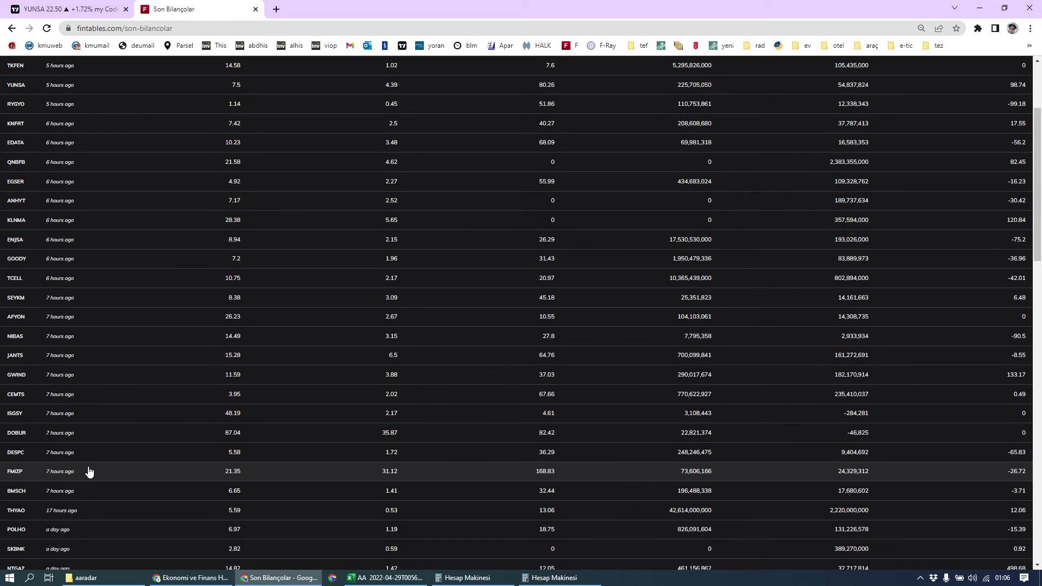
Switch to TradingView, sort the ÖNE ÇIKAN HİSSELER watchlist by percentage change and restore its custom order
{"action": "left_click", "coordinate": [65, 8]}
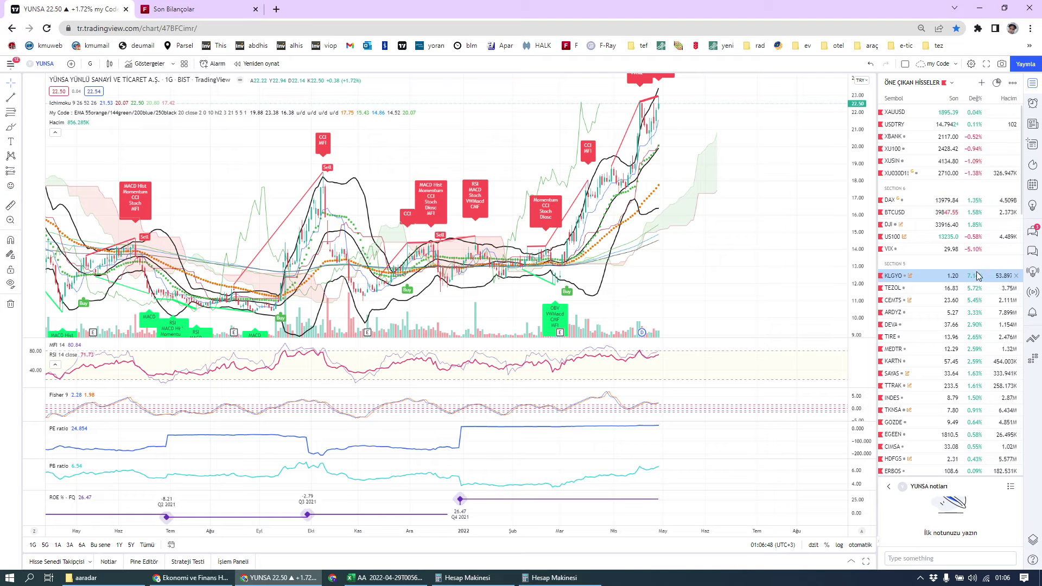
{"action": "left_click", "coordinate": [974, 99]}
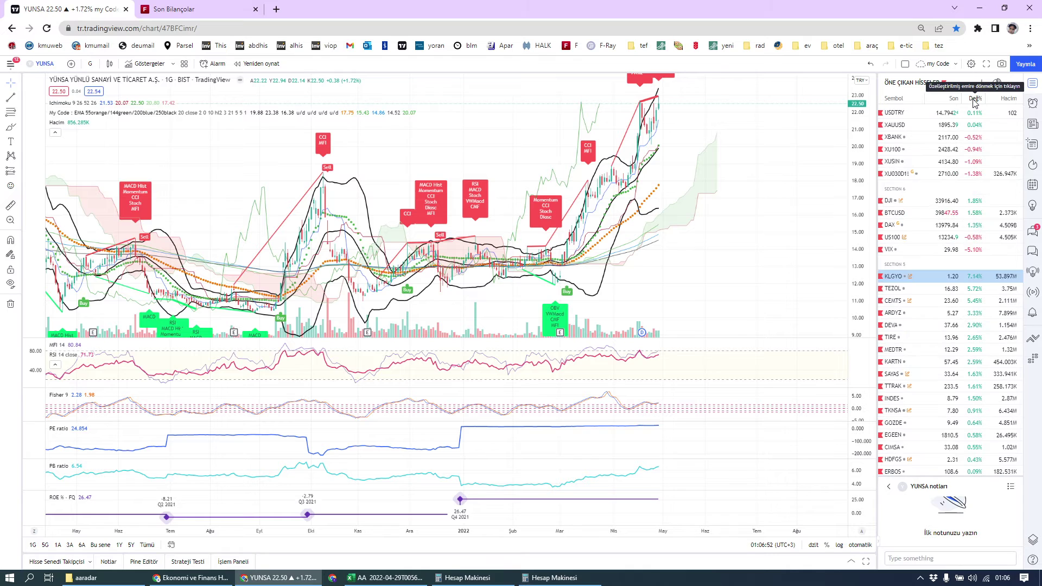
{"action": "left_click", "coordinate": [974, 100]}
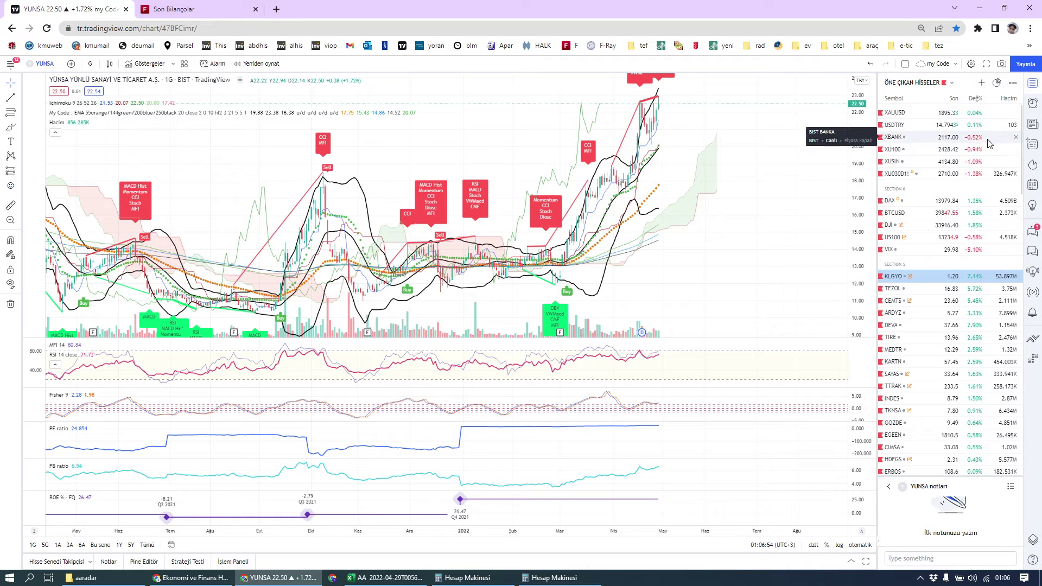
View the XBANK and XUSIN index charts from the watchlist and enlarge the watchlist by shrinking the notes area
{"action": "left_click", "coordinate": [926, 142]}
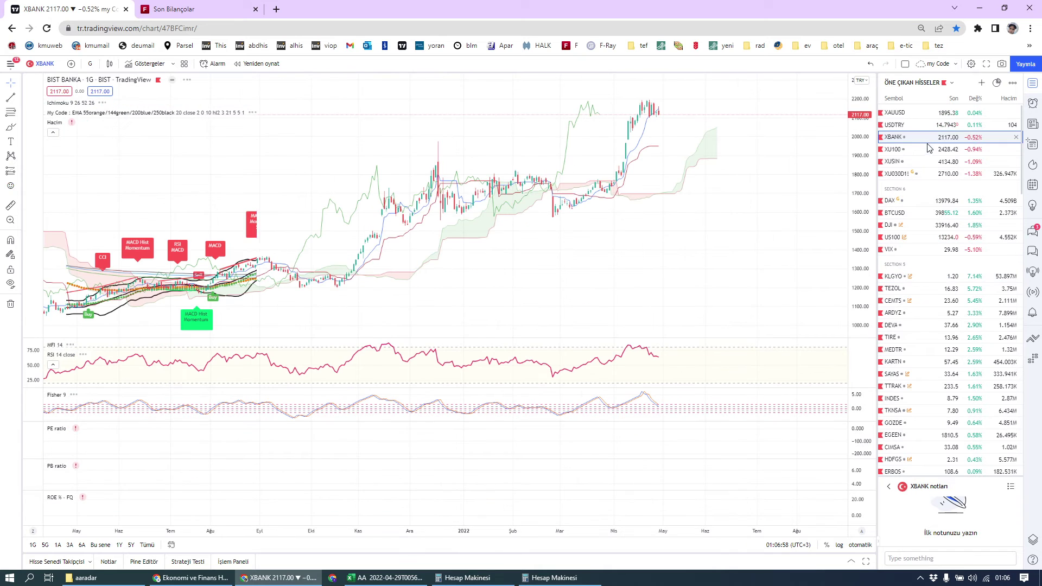
{"action": "left_click", "coordinate": [927, 162]}
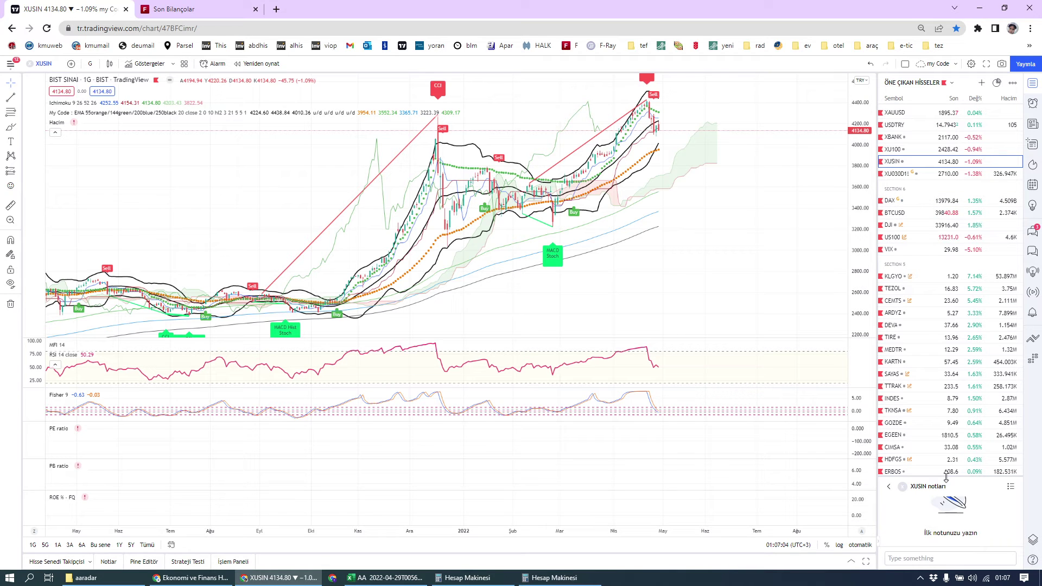
{"action": "left_click_drag", "start_coordinate": [946, 476], "coordinate": [964, 527]}
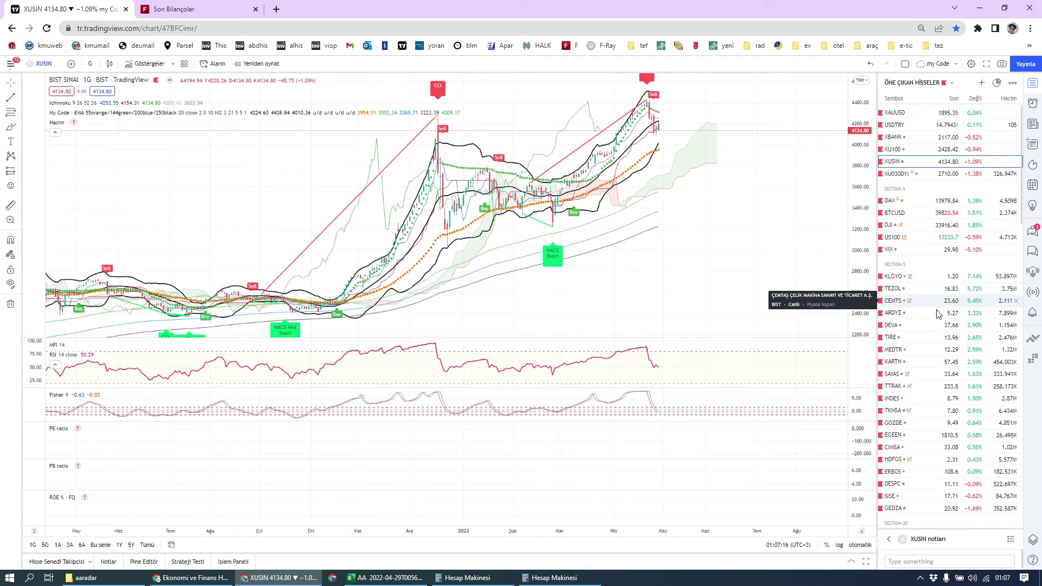
Examine the charts of watchlist stocks such as CEMTS and TTRAK, including their PE, PB and ROE readings
{"action": "left_click", "coordinate": [924, 302]}
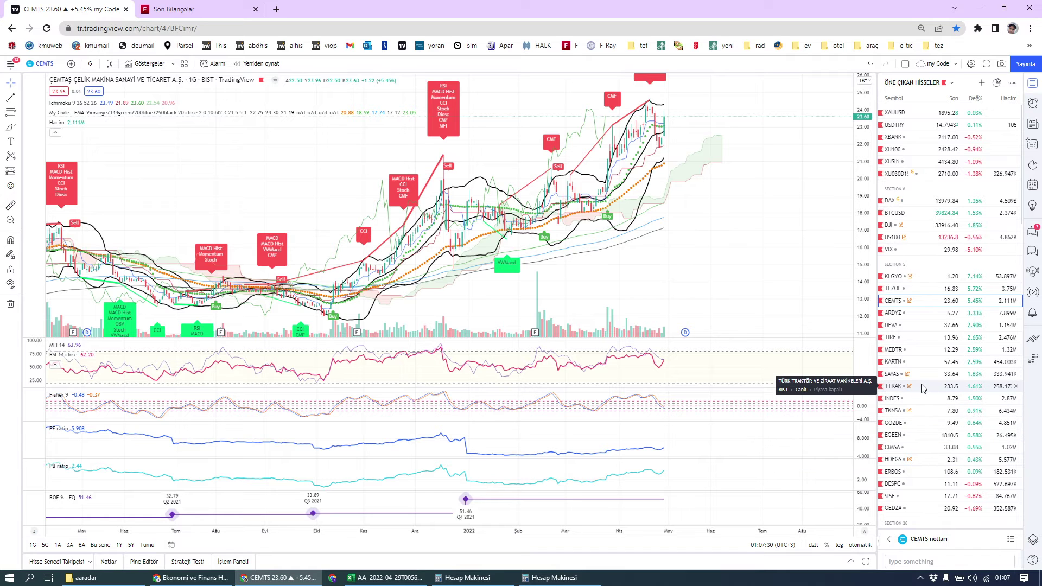
{"action": "left_click", "coordinate": [930, 277]}
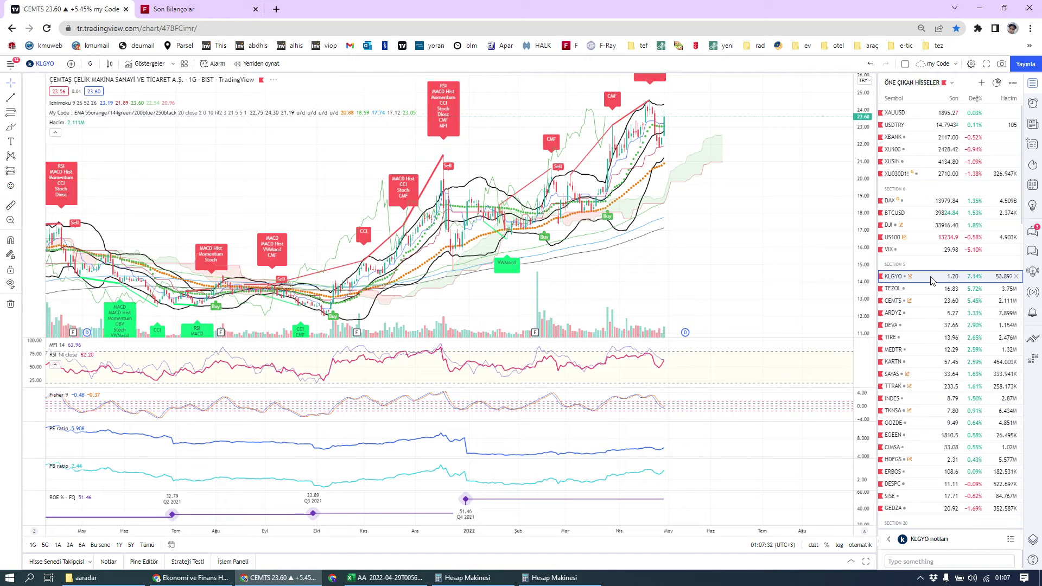
{"action": "left_click", "coordinate": [925, 300]}
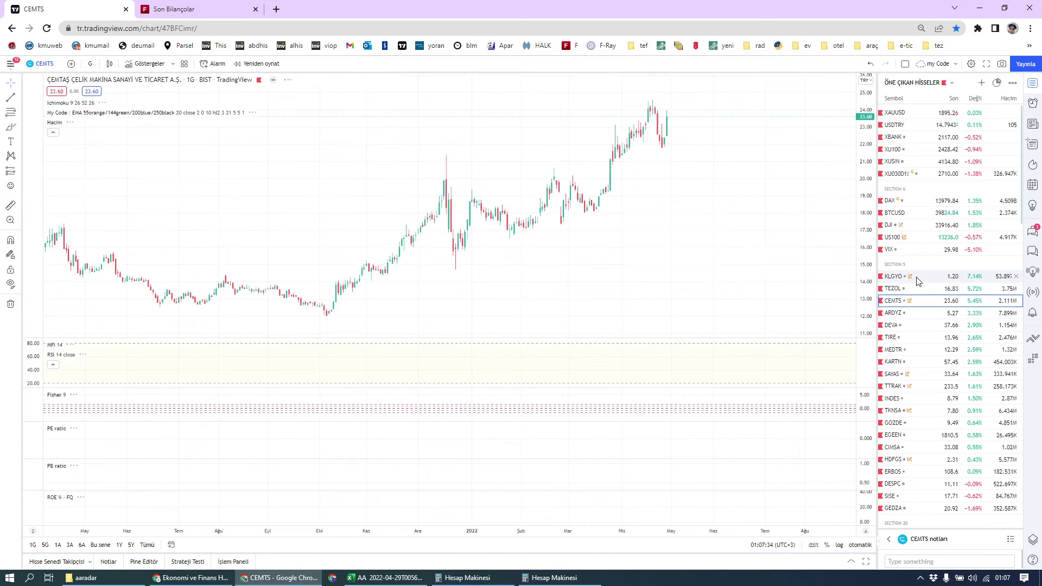
{"action": "left_click", "coordinate": [928, 376]}
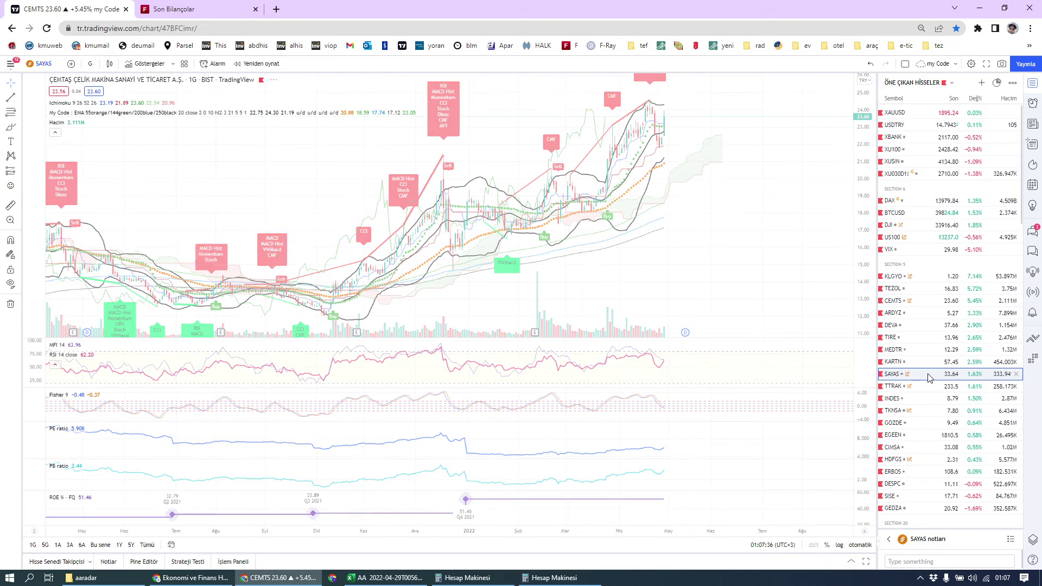
{"action": "left_click", "coordinate": [930, 385]}
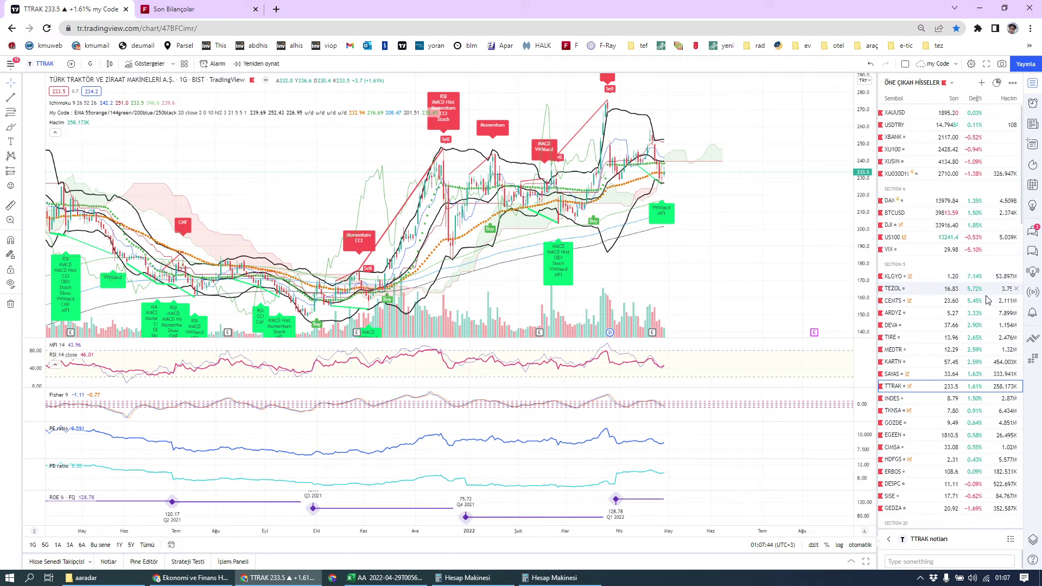
Reopen the XUSIN index chart and compare it with the daily changes of the stocks further down the watchlist
{"action": "left_click", "coordinate": [931, 165]}
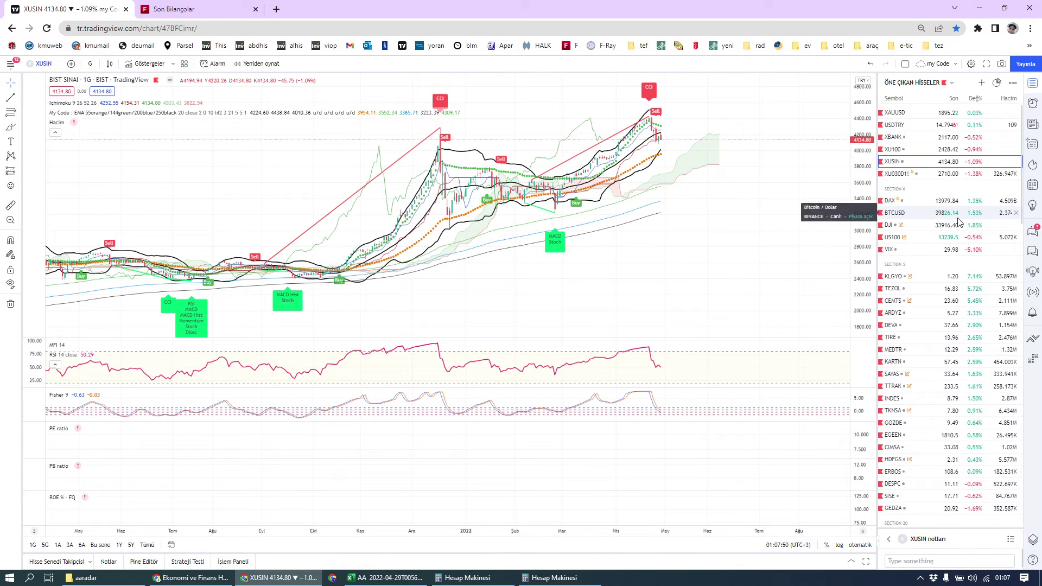
{"action": "scroll", "coordinate": [959, 337], "scroll_direction": "down", "scroll_amount": 3}
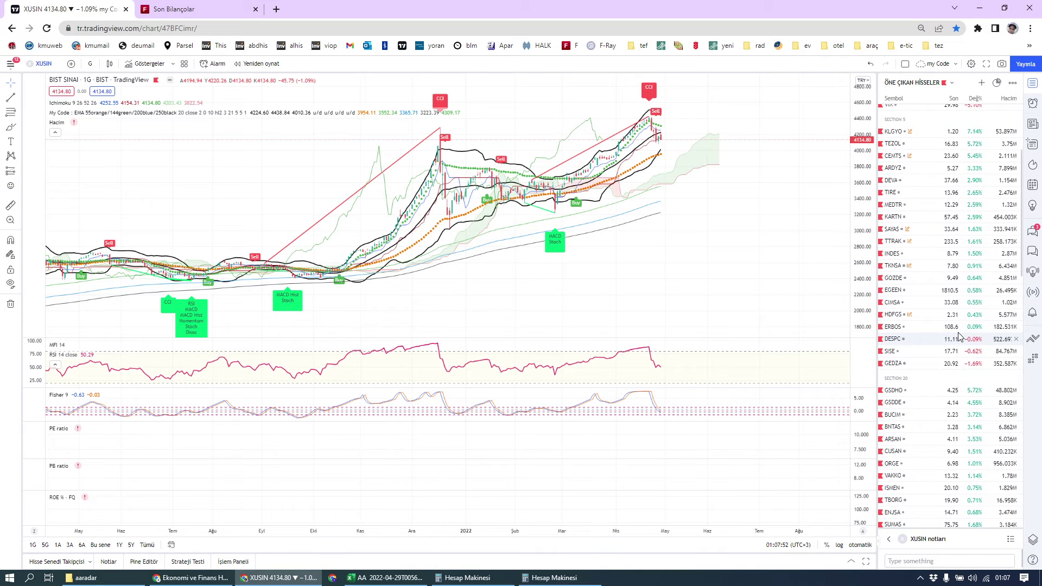
{"action": "scroll", "coordinate": [959, 336], "scroll_direction": "down", "scroll_amount": 3}
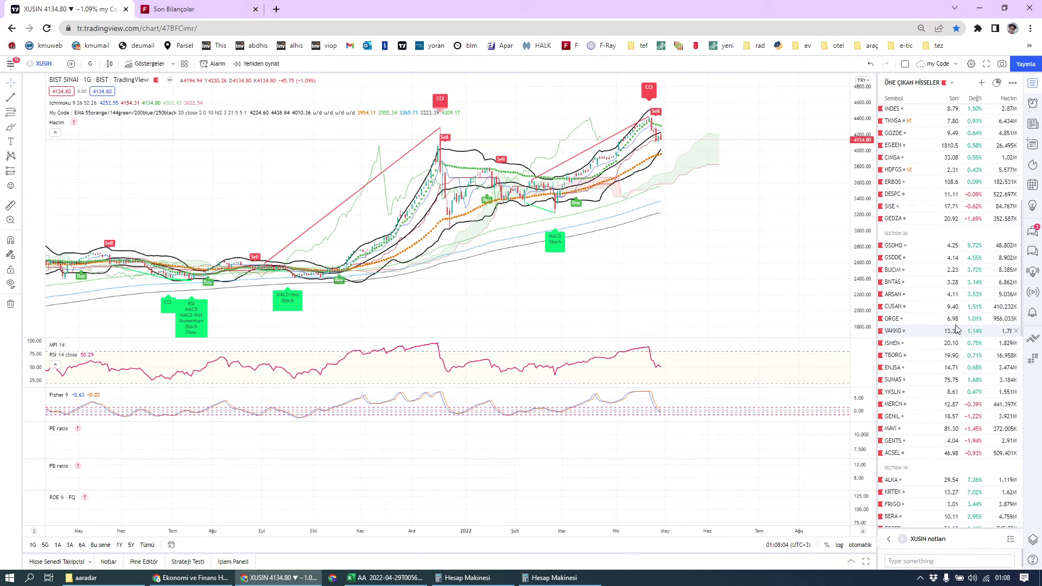
Examine the KRTEK and ARSAN charts and compare the daily changes across the sections of the ÖNE ÇIKAN HİSSELER watchlist
{"action": "scroll", "coordinate": [944, 350], "scroll_direction": "down", "scroll_amount": 3}
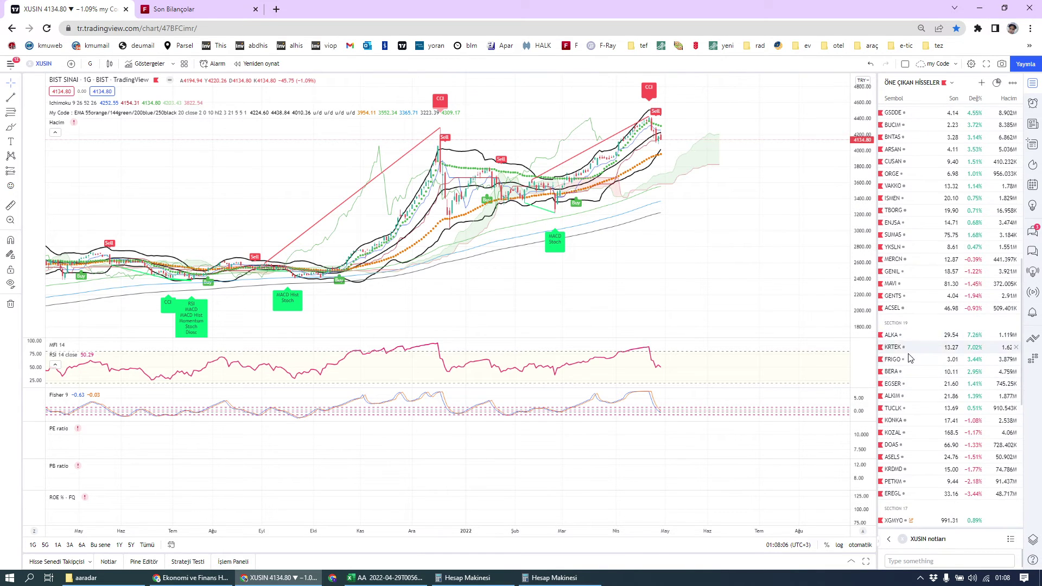
{"action": "left_click", "coordinate": [924, 348]}
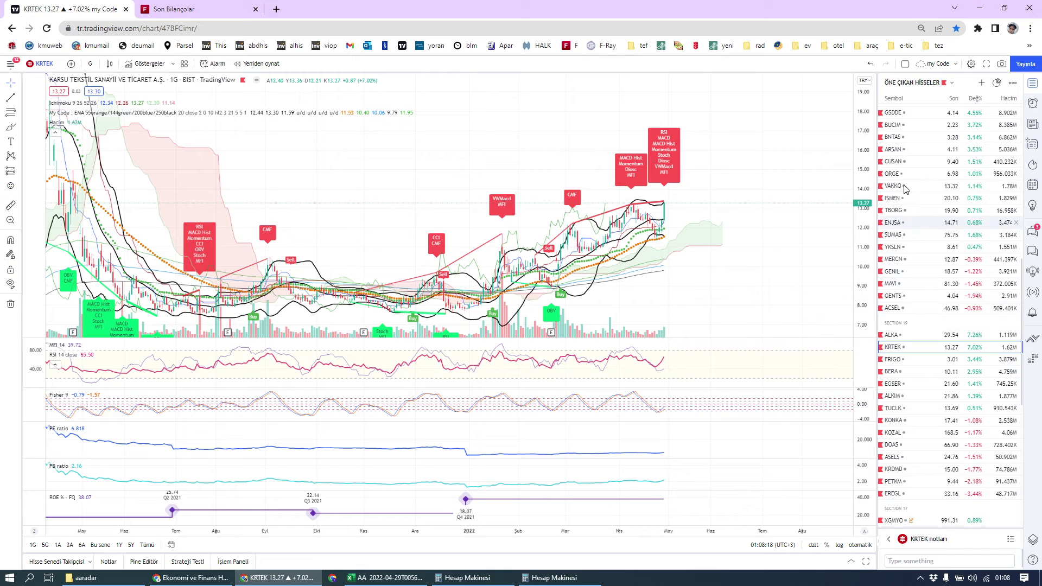
{"action": "left_click", "coordinate": [909, 152]}
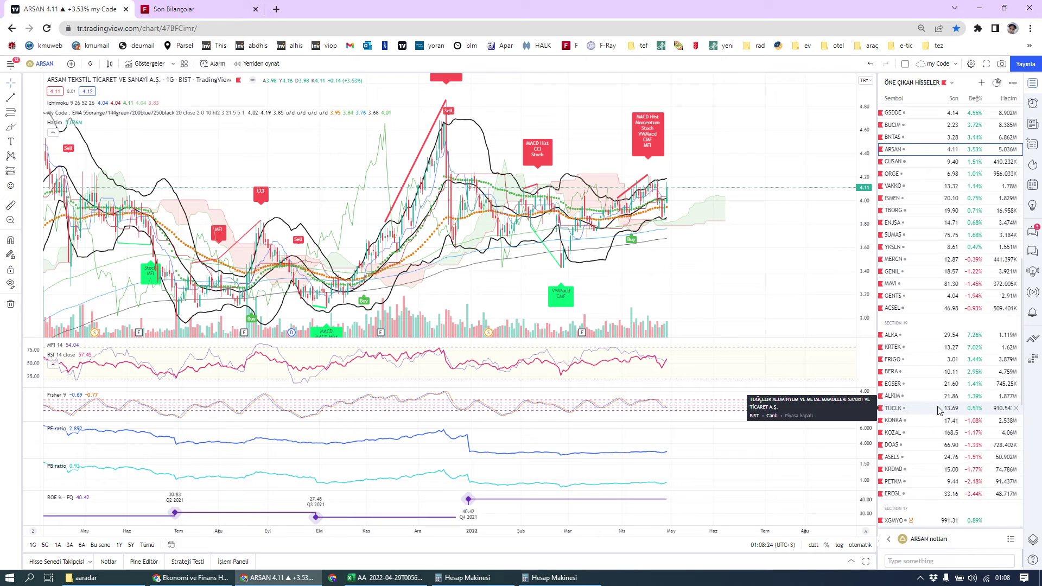
{"action": "scroll", "coordinate": [939, 411], "scroll_direction": "down", "scroll_amount": 3}
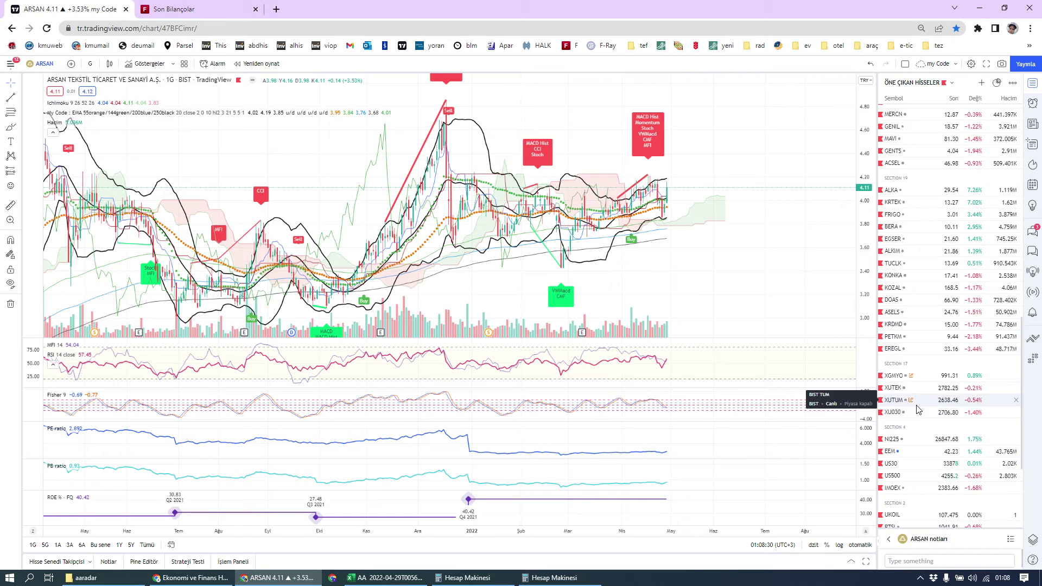
{"action": "scroll", "coordinate": [919, 407], "scroll_direction": "up", "scroll_amount": 6}
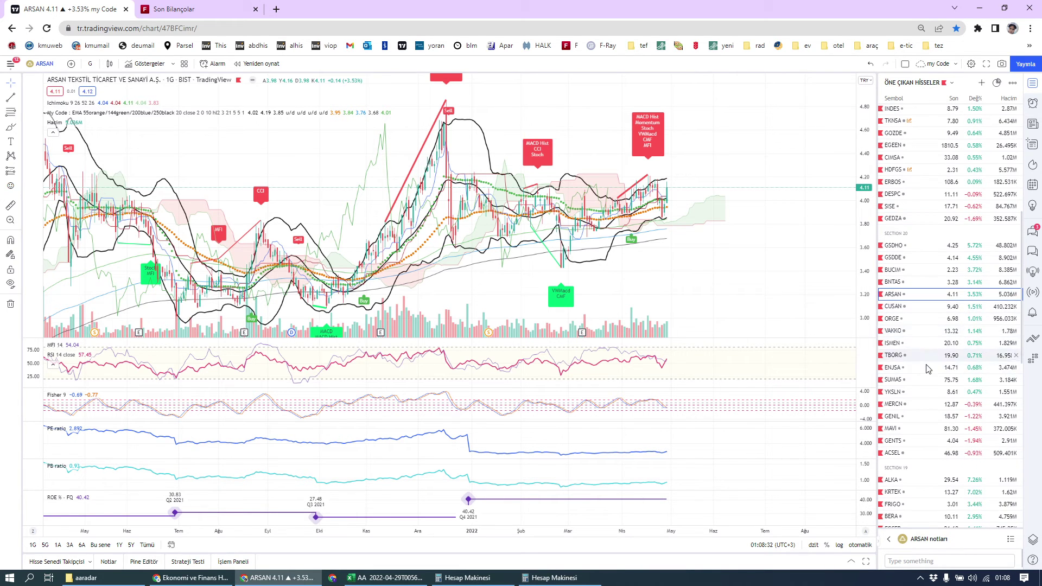
{"action": "scroll", "coordinate": [926, 377], "scroll_direction": "down", "scroll_amount": 8}
{"action": "scroll", "coordinate": [947, 408], "scroll_direction": "down", "scroll_amount": 8}
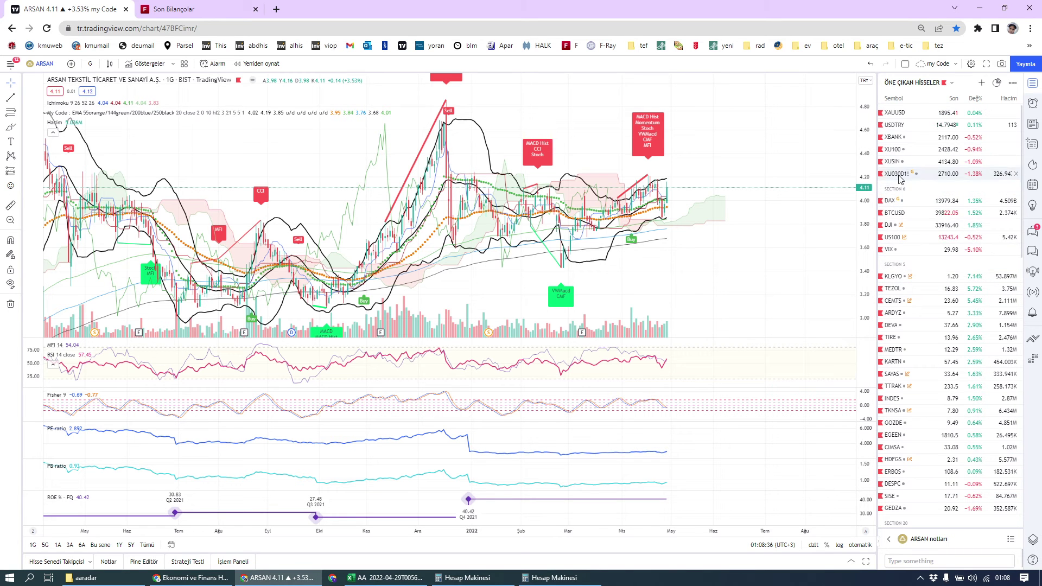
Switch to the DJI&NASDAQ watchlist and examine the recent price action on the FB chart
{"action": "left_click", "coordinate": [917, 82]}
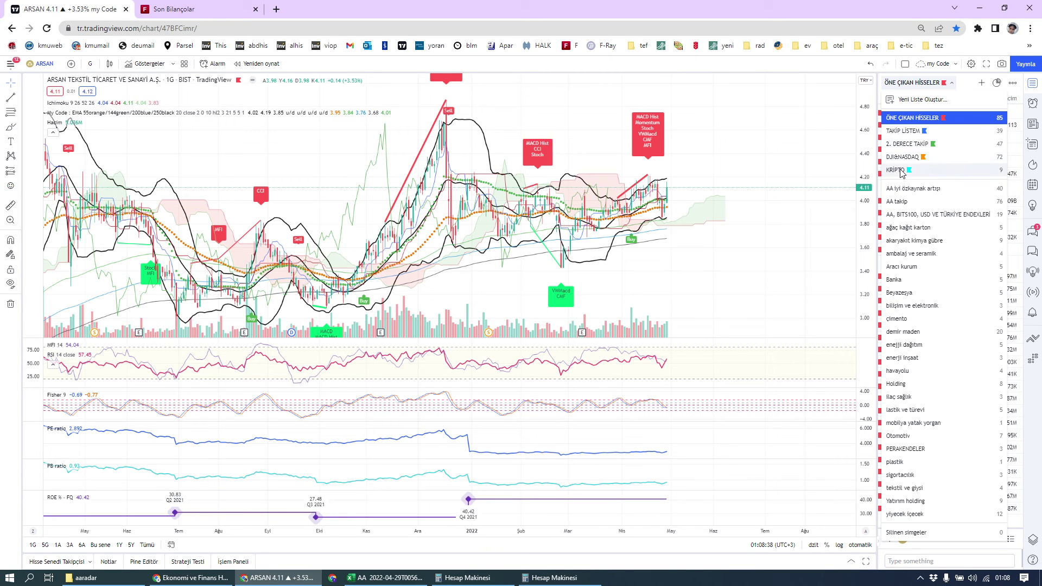
{"action": "left_click", "coordinate": [896, 158]}
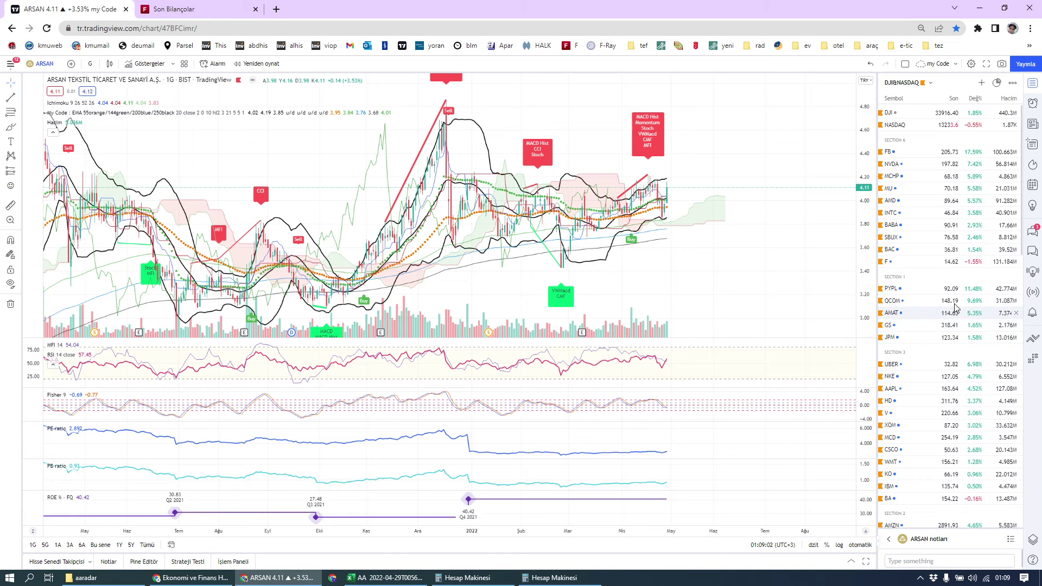
{"action": "left_click", "coordinate": [929, 155]}
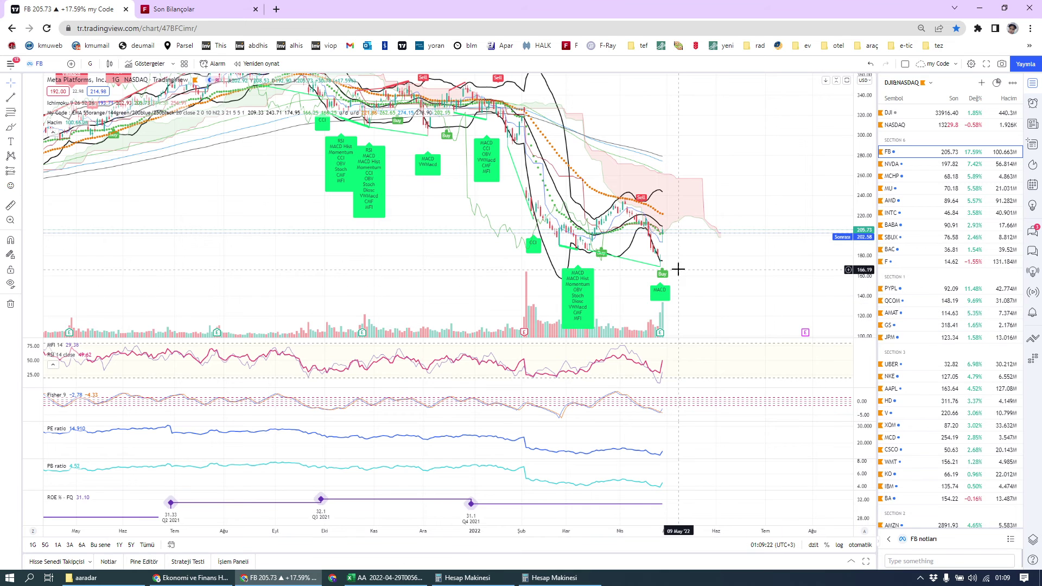
{"action": "left_click_drag", "start_coordinate": [698, 266], "coordinate": [693, 243]}
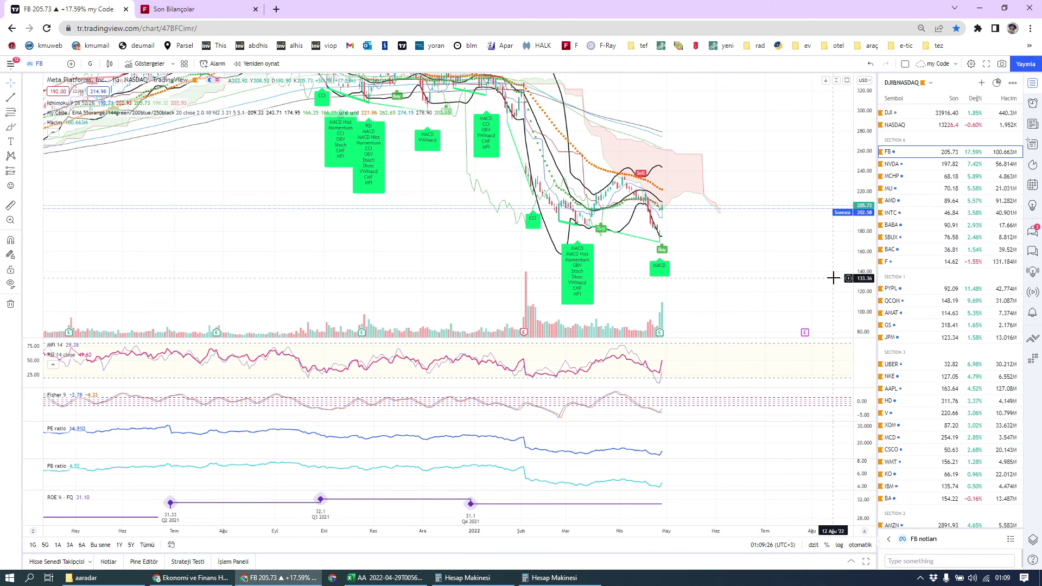
View the NASDAQ and DJI index charts, and return to the ÖNE ÇIKAN HİSSELER watchlist
{"action": "key", "text": "Up"}
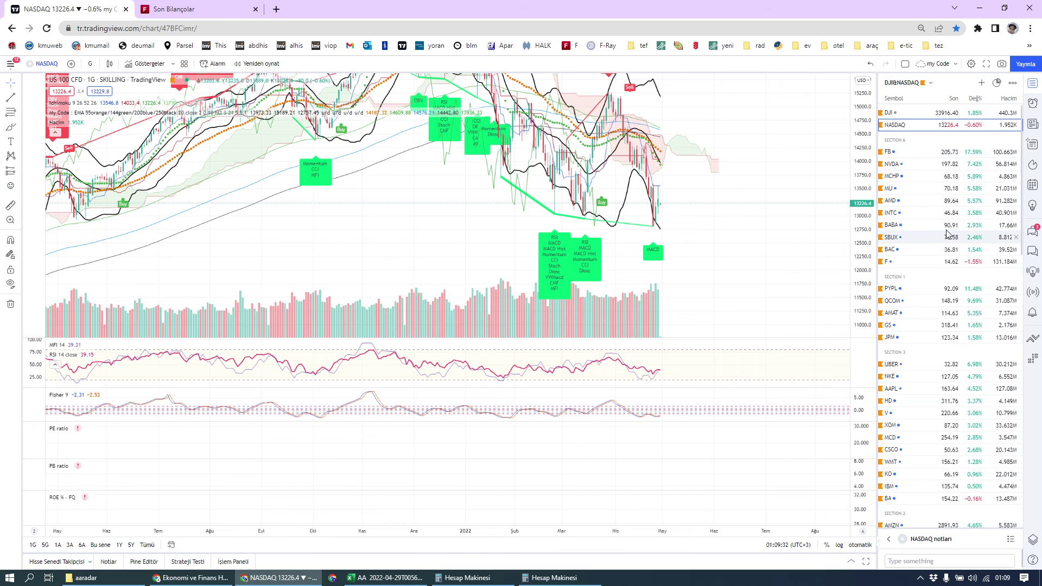
{"action": "key", "text": "Up"}
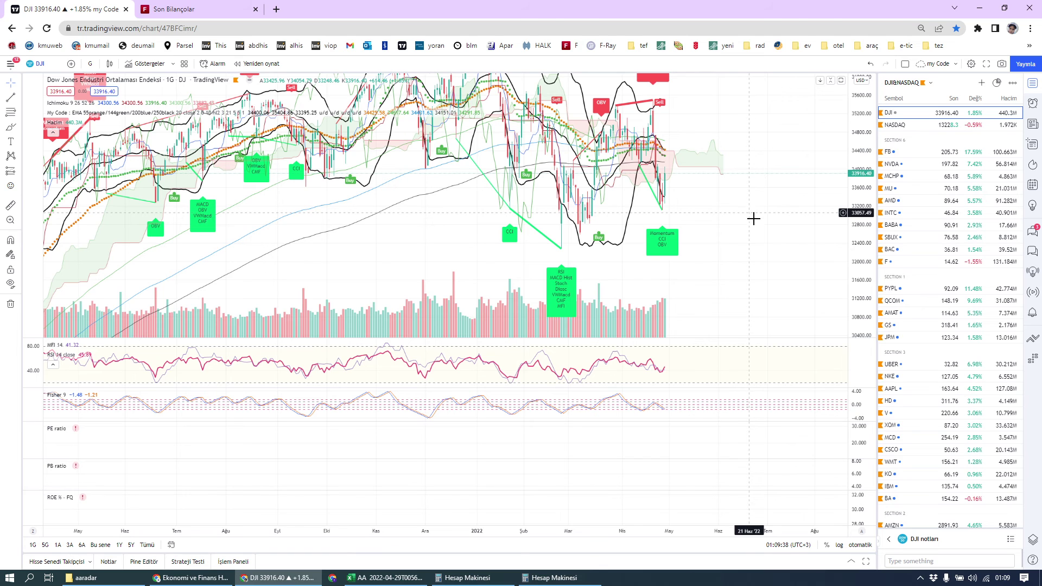
{"action": "left_click", "coordinate": [920, 82]}
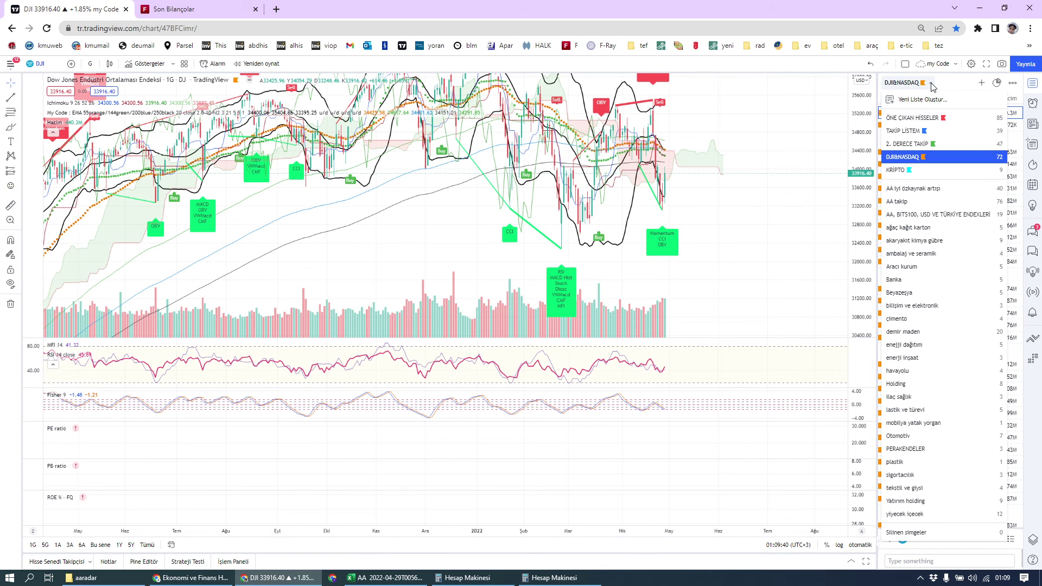
{"action": "left_click", "coordinate": [917, 120]}
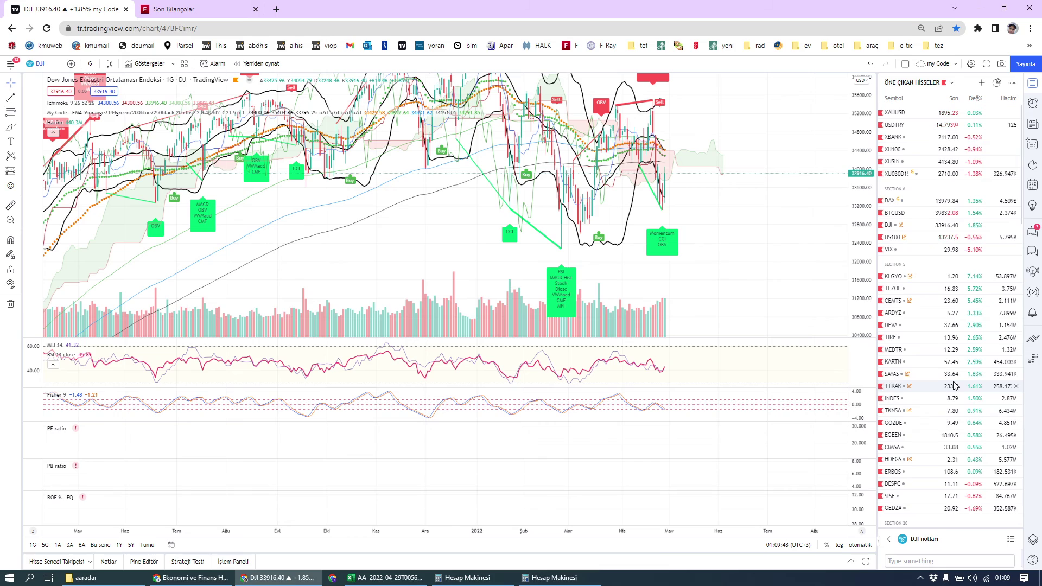
Switch to the Excel screening workbook and review the company multiples on Sayfa1
{"action": "left_click", "coordinate": [399, 580]}
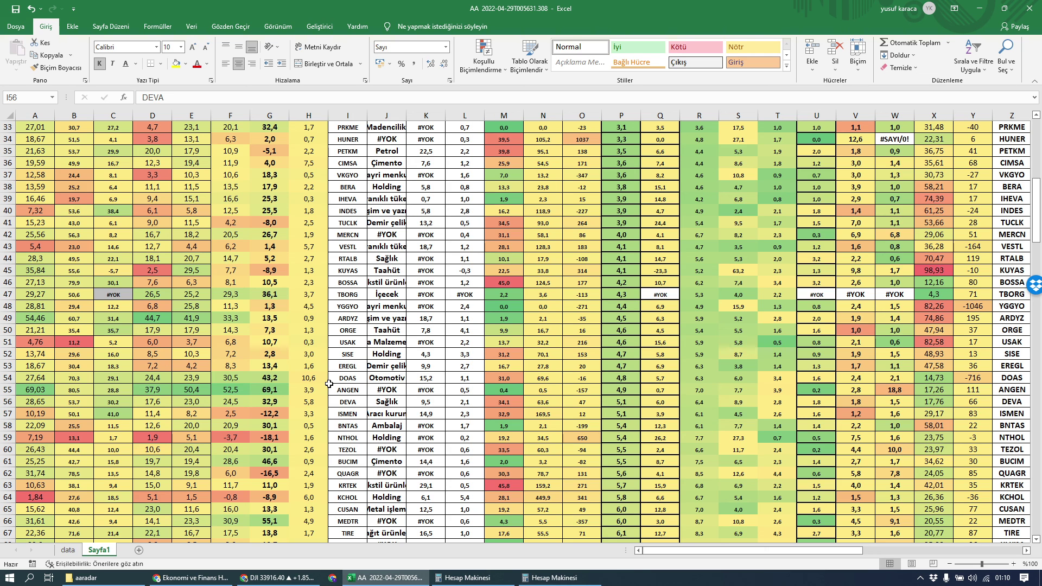
{"action": "left_click", "coordinate": [314, 580]}
{"action": "left_click", "coordinate": [211, 580]}
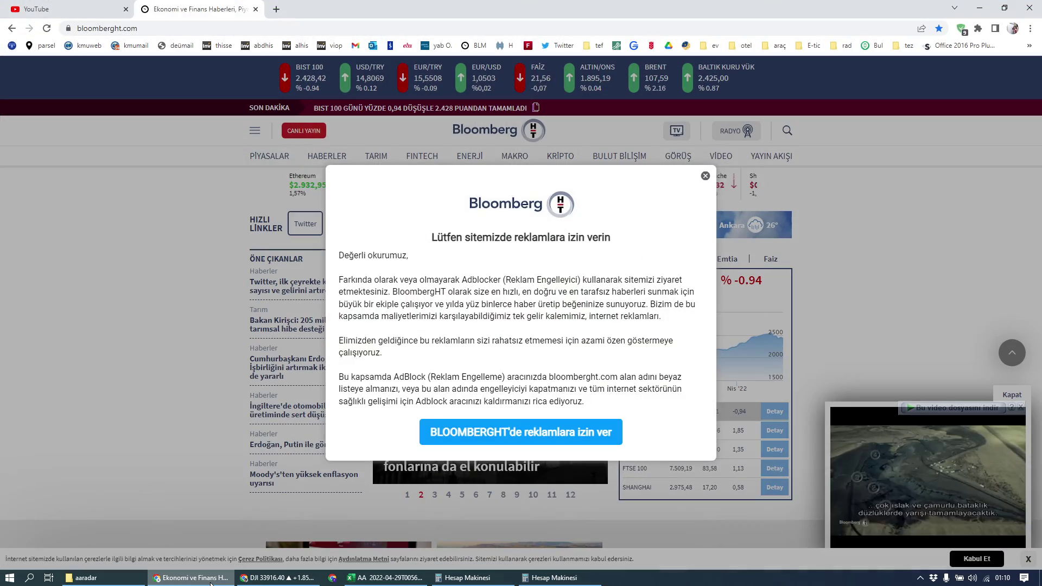
{"action": "left_click", "coordinate": [277, 578]}
{"action": "left_click", "coordinate": [385, 578]}
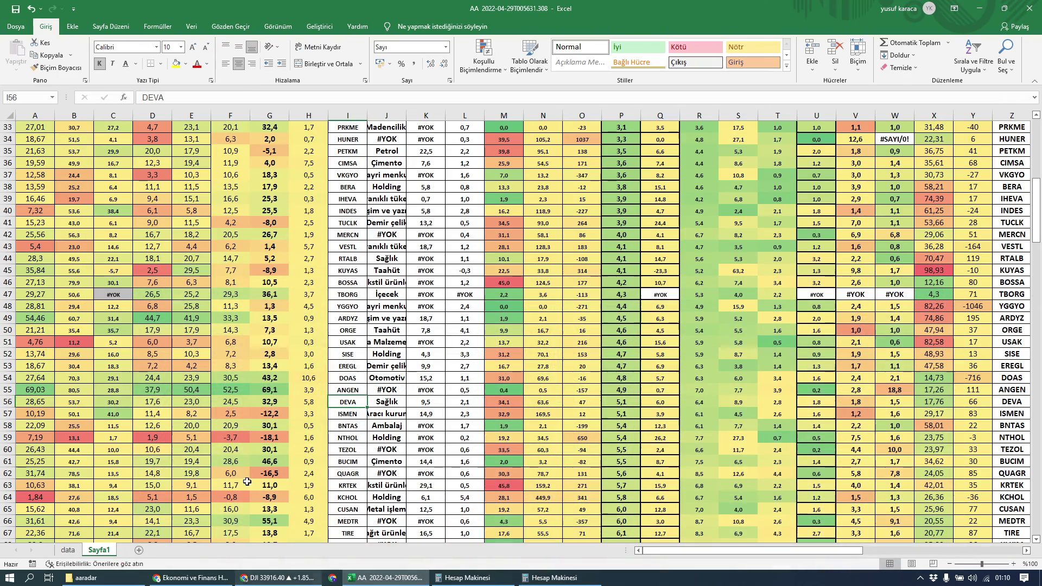
Switch to the Fintables Son Bilançolar page in the browser and look through the 2022/3 list of newly reported companies
{"action": "left_click", "coordinate": [277, 578]}
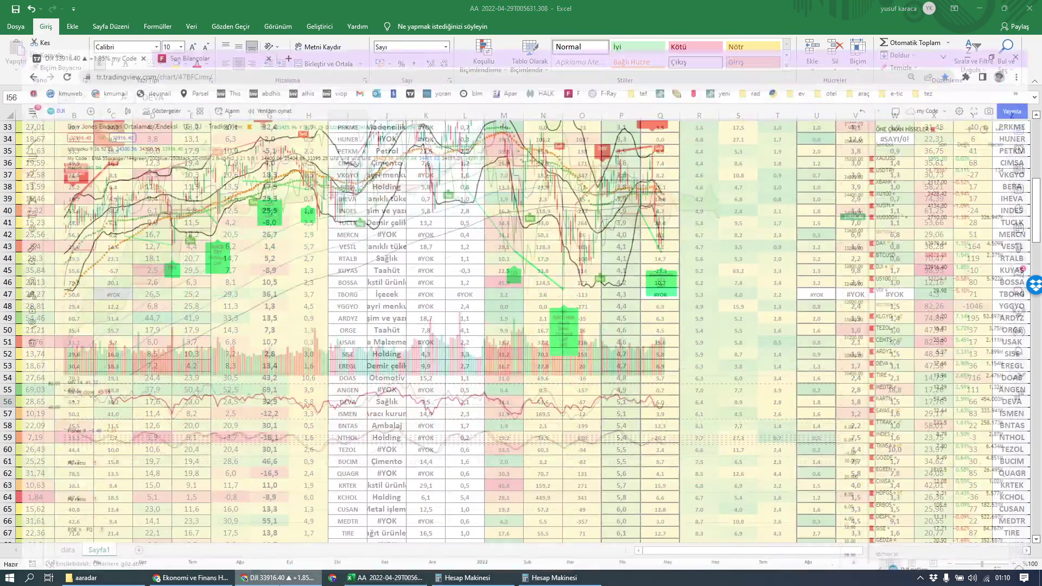
{"action": "left_click", "coordinate": [173, 10]}
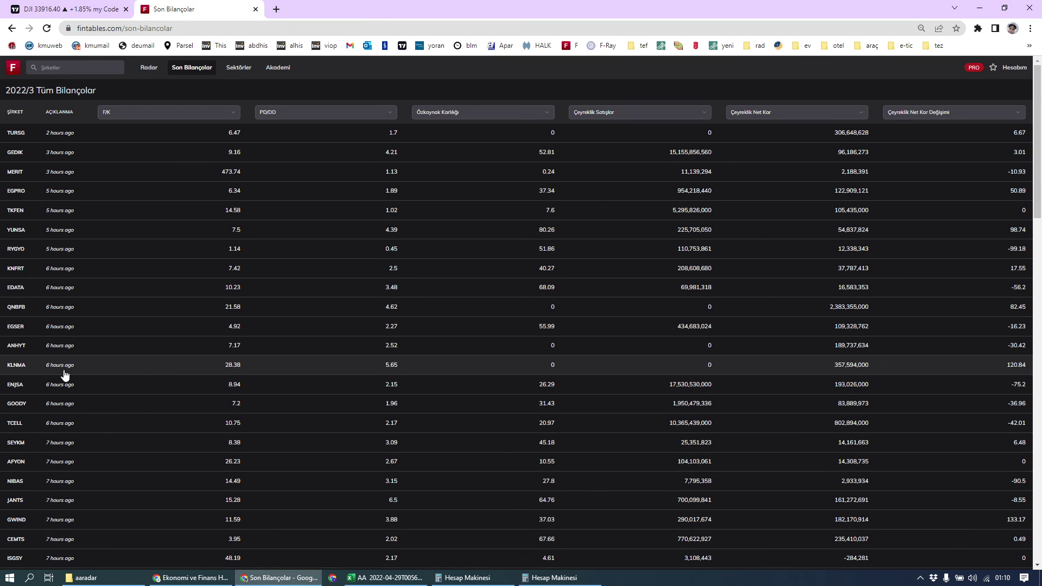
{"action": "scroll", "coordinate": [131, 353], "scroll_direction": "down", "scroll_amount": 5}
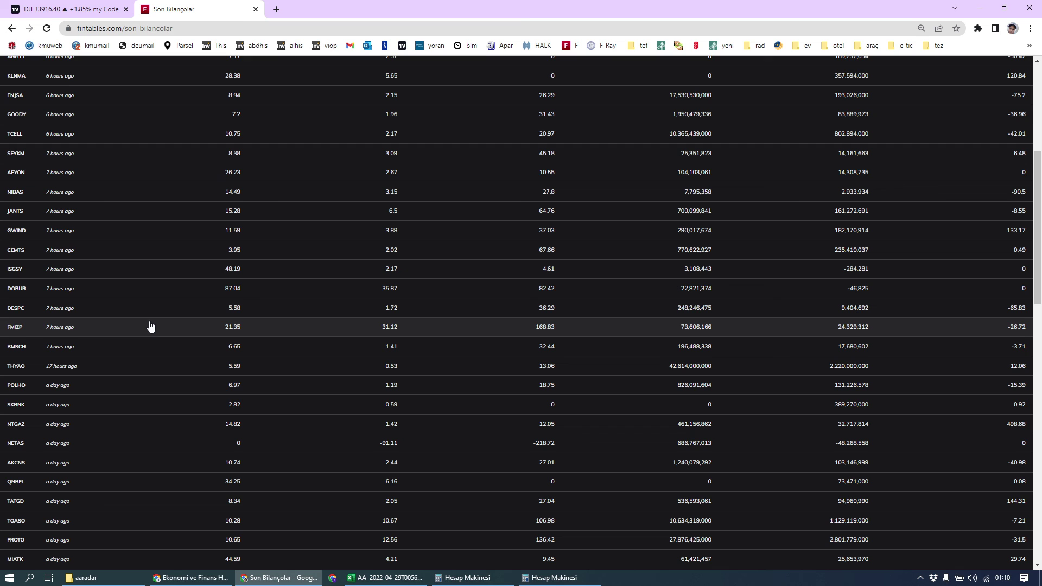
{"action": "scroll", "coordinate": [146, 325], "scroll_direction": "up", "scroll_amount": 5}
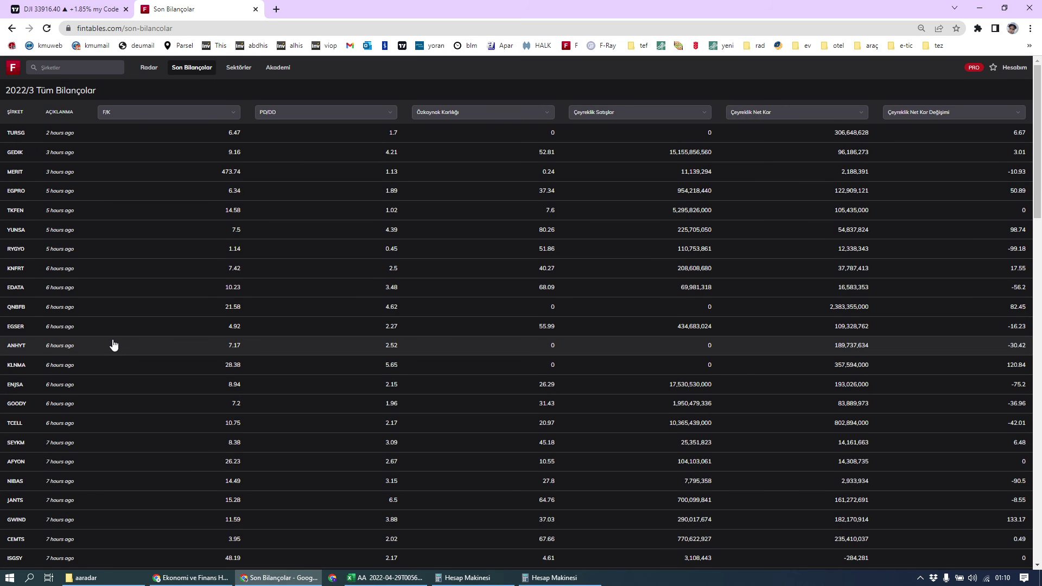